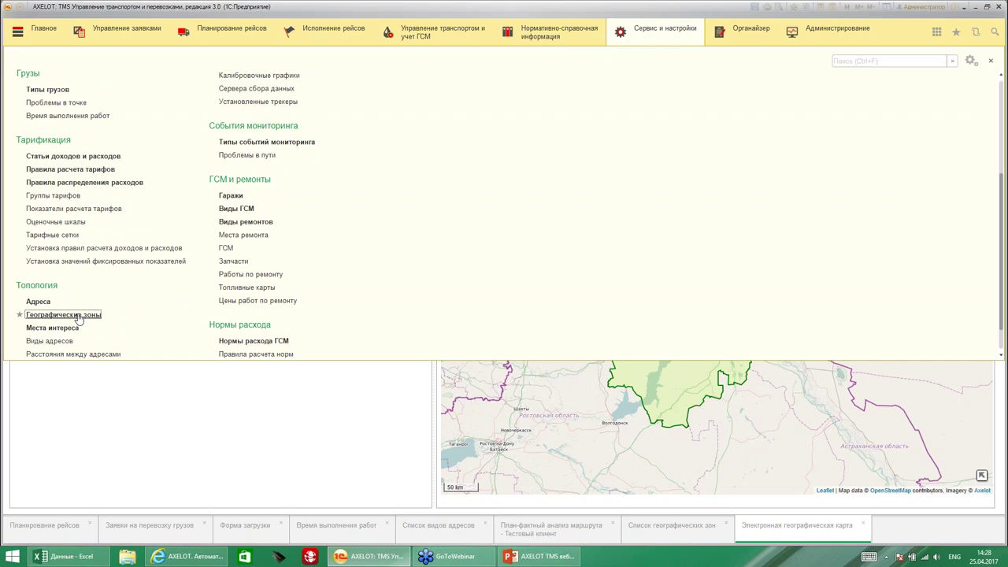
- Open the geographic zones list and view Волгоградская область on the electronic map, then close the map
{"action": "left_click", "coordinate": [78, 318]}
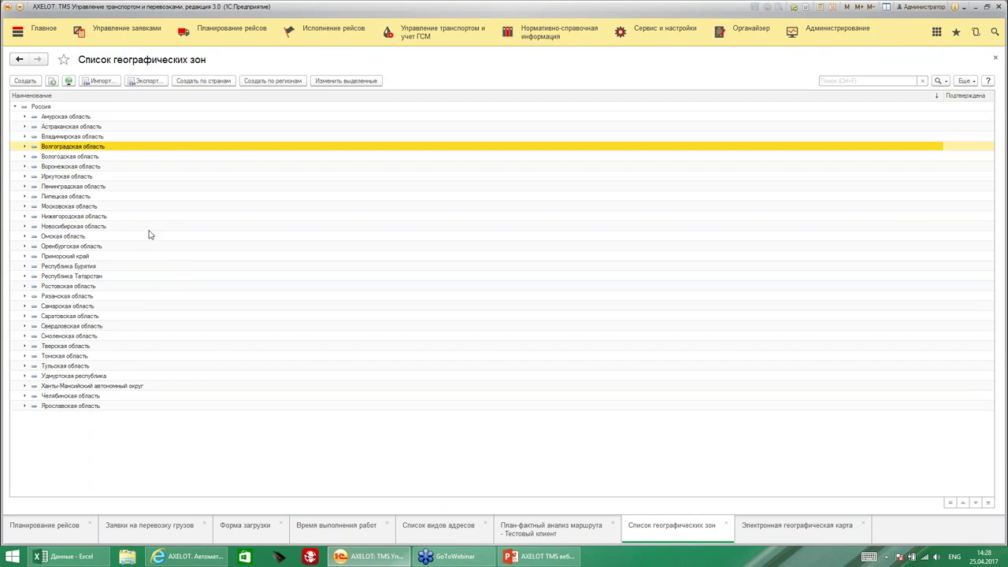
{"action": "left_click", "coordinate": [69, 82]}
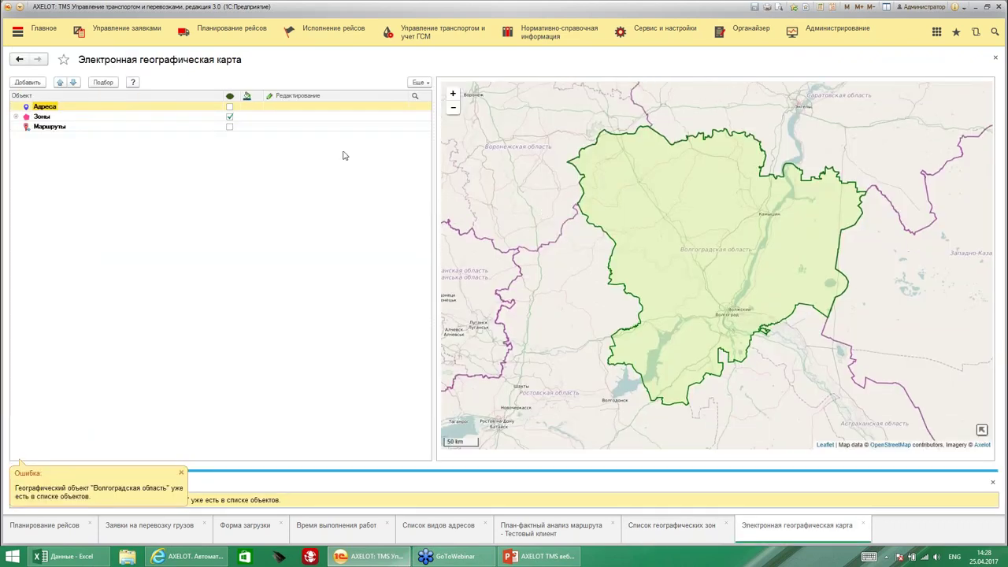
{"action": "left_click", "coordinate": [16, 117]}
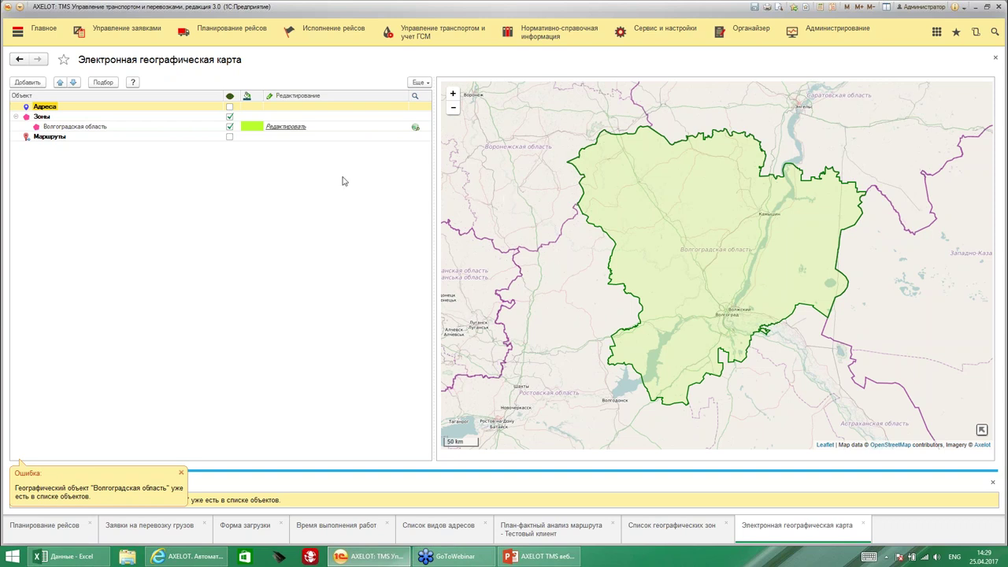
{"action": "left_click", "coordinate": [995, 59]}
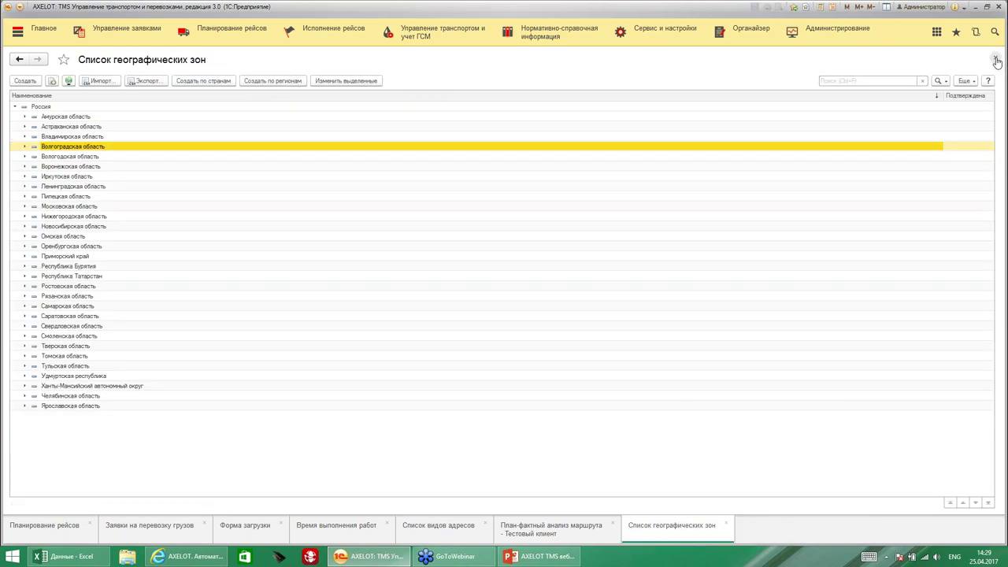
- Browse the zone hierarchy inside Волгоградская область and Московская область, down to Москва
{"action": "left_click", "coordinate": [25, 147]}
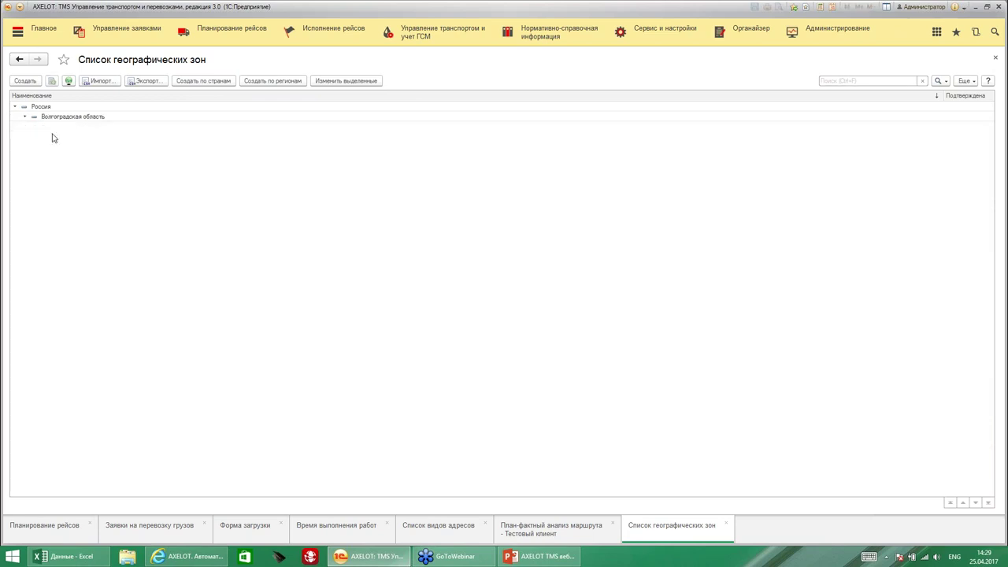
{"action": "left_click", "coordinate": [26, 117]}
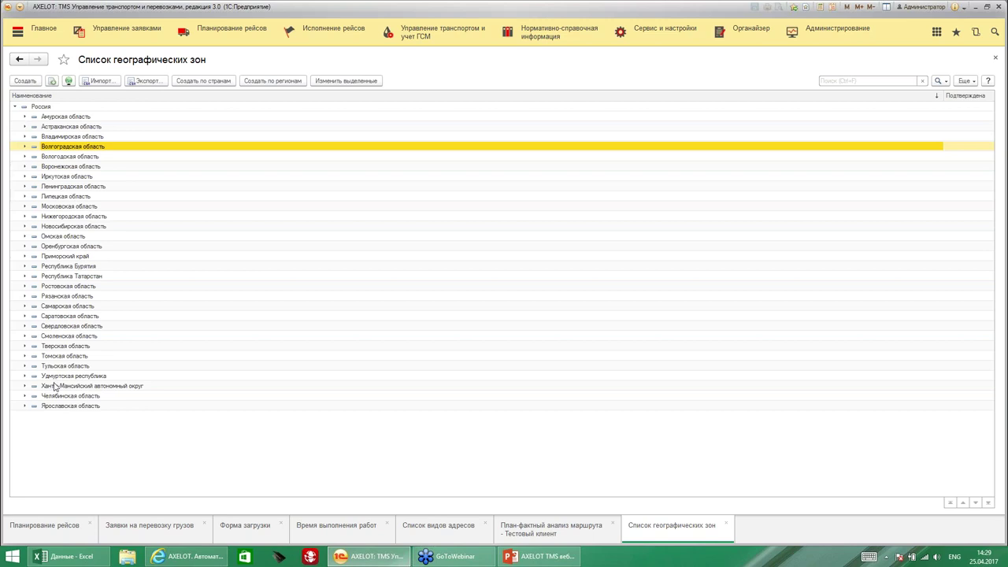
{"action": "left_click", "coordinate": [25, 206]}
{"action": "left_click", "coordinate": [35, 127]}
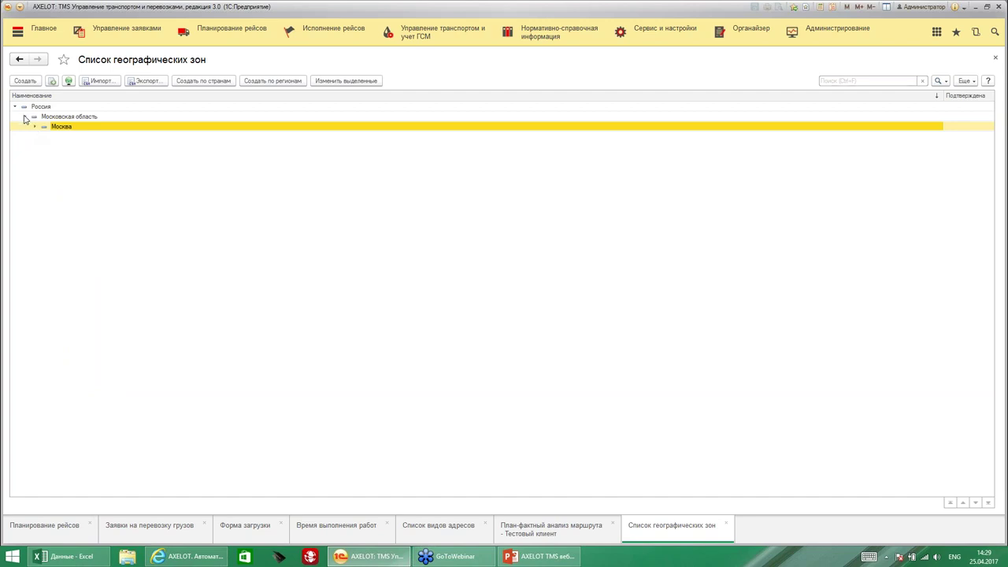
{"action": "left_click", "coordinate": [24, 116]}
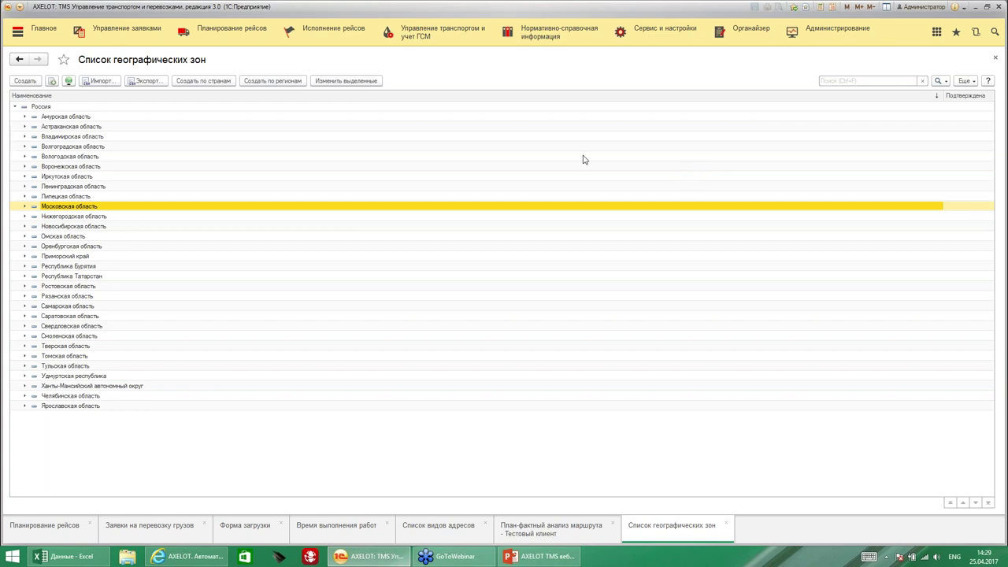
- Open the address types list and examine the point passing time of Точка доставки тестовый клиент
{"action": "left_click", "coordinate": [664, 32]}
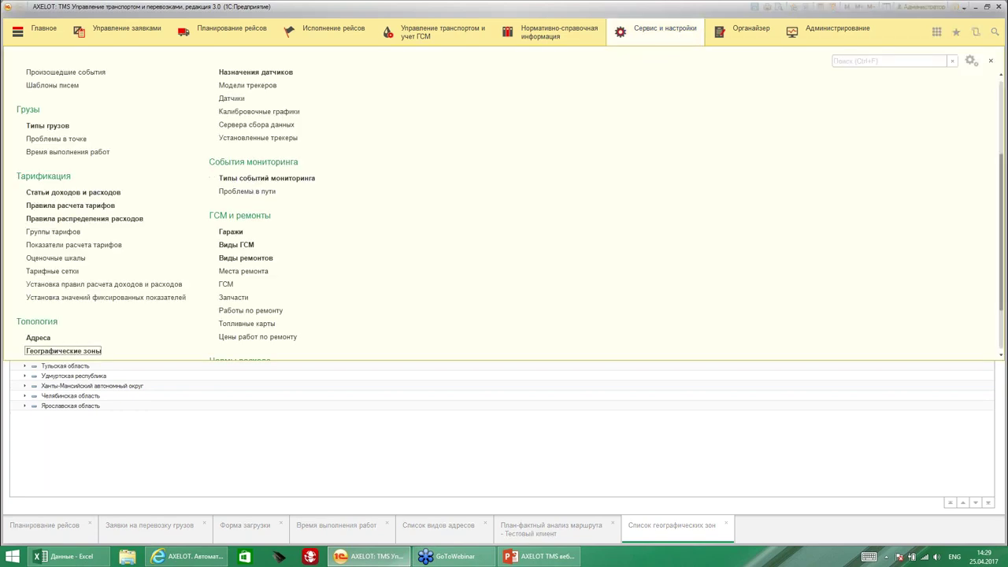
{"action": "scroll", "coordinate": [197, 164], "scroll_direction": "down", "scroll_amount": 1}
{"action": "scroll", "coordinate": [193, 164], "scroll_direction": "down", "scroll_amount": 1}
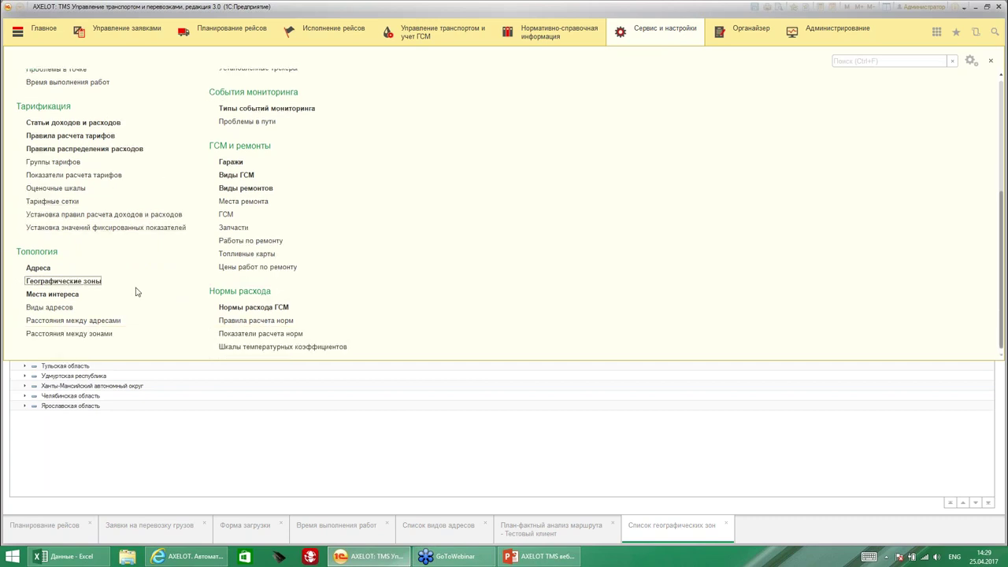
{"action": "left_click", "coordinate": [56, 309]}
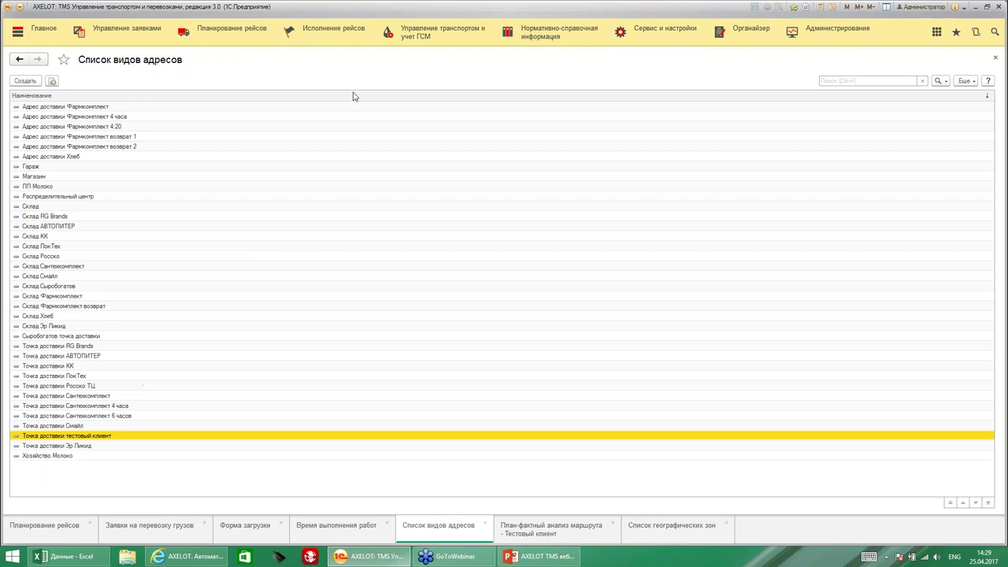
{"action": "double_click", "coordinate": [104, 437]}
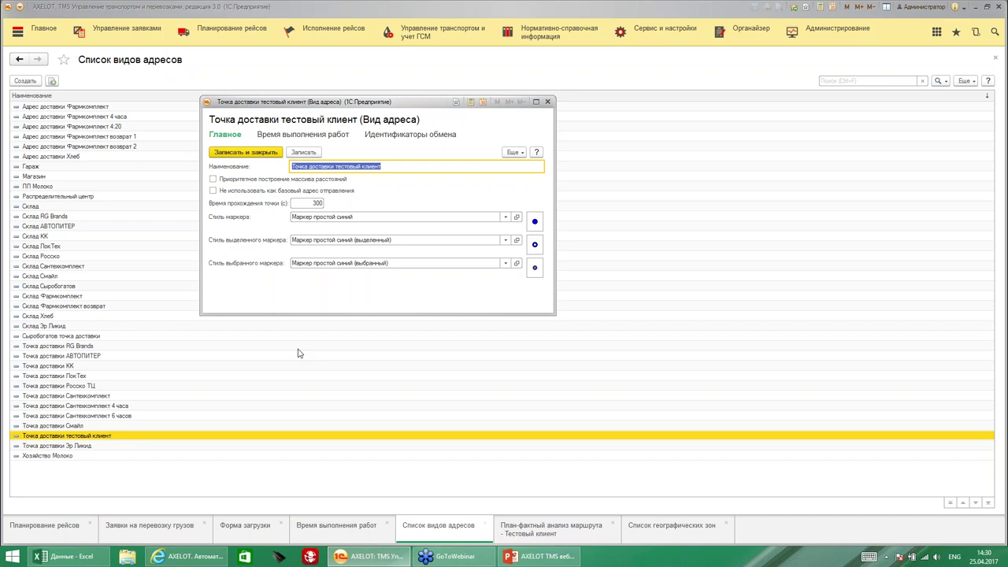
{"action": "double_click", "coordinate": [317, 203]}
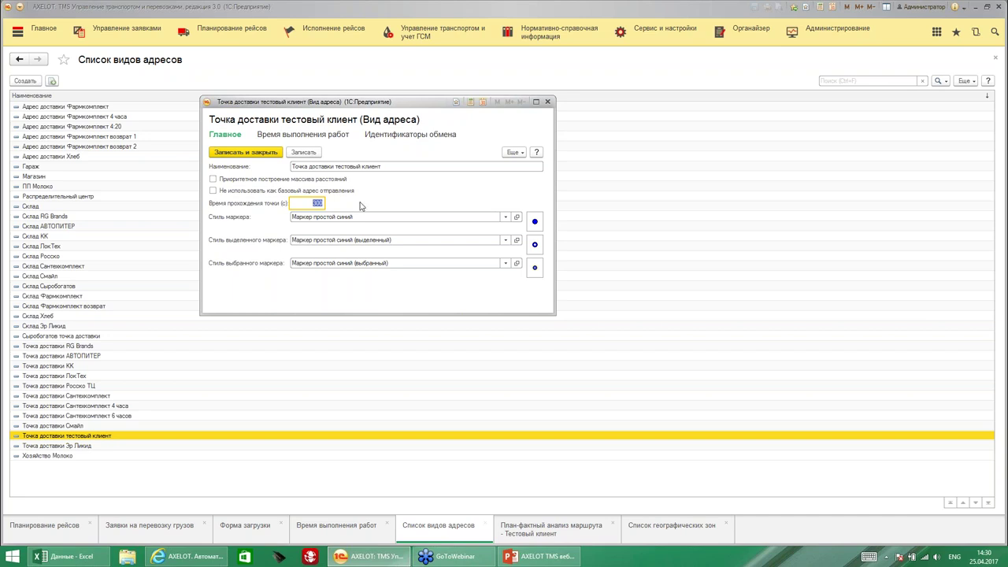
{"action": "double_click", "coordinate": [311, 203]}
{"action": "left_click", "coordinate": [548, 102]}
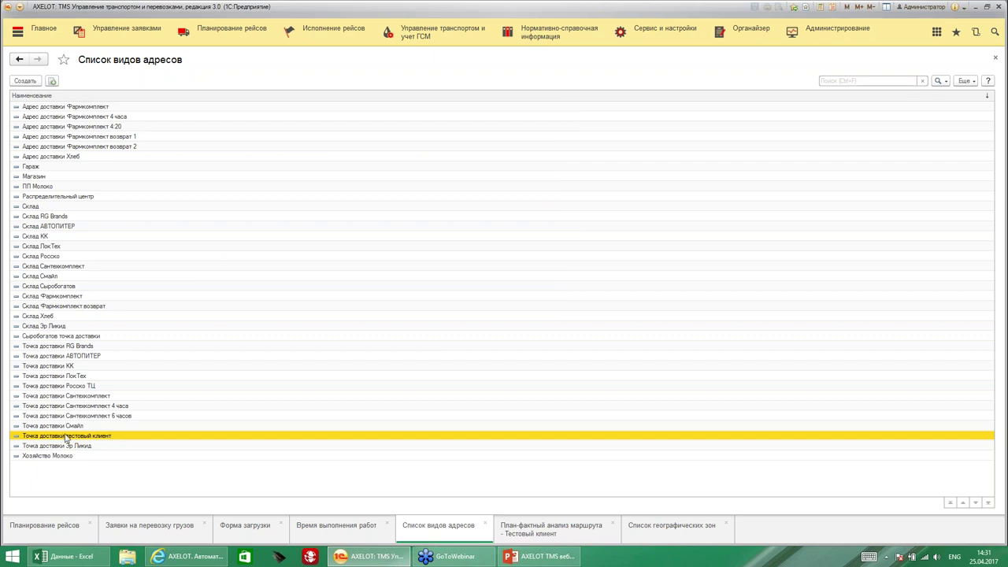
- Try a point passing time of 600 seconds on the Склад Росско address type and close it without saving
{"action": "double_click", "coordinate": [52, 257]}
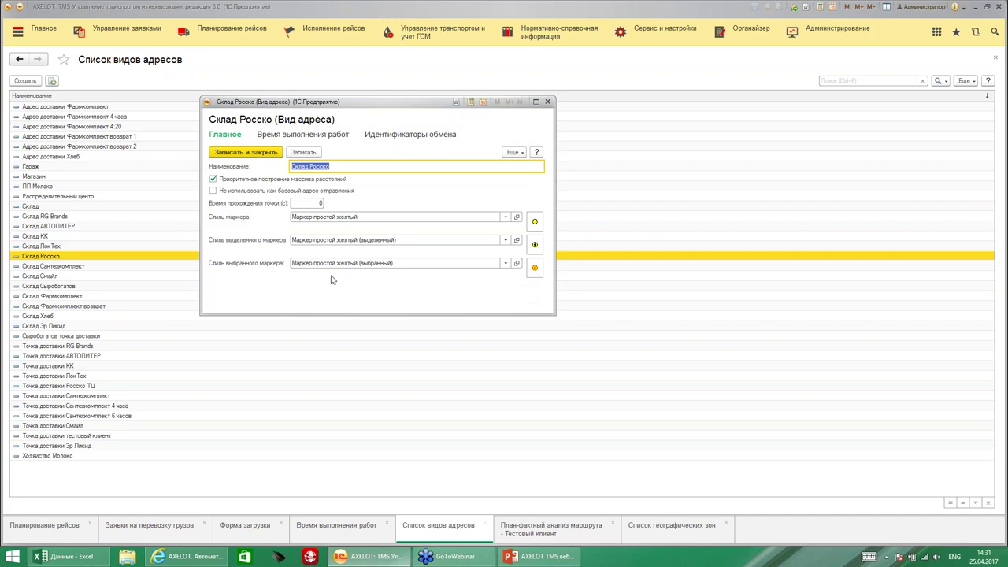
{"action": "left_click", "coordinate": [319, 203]}
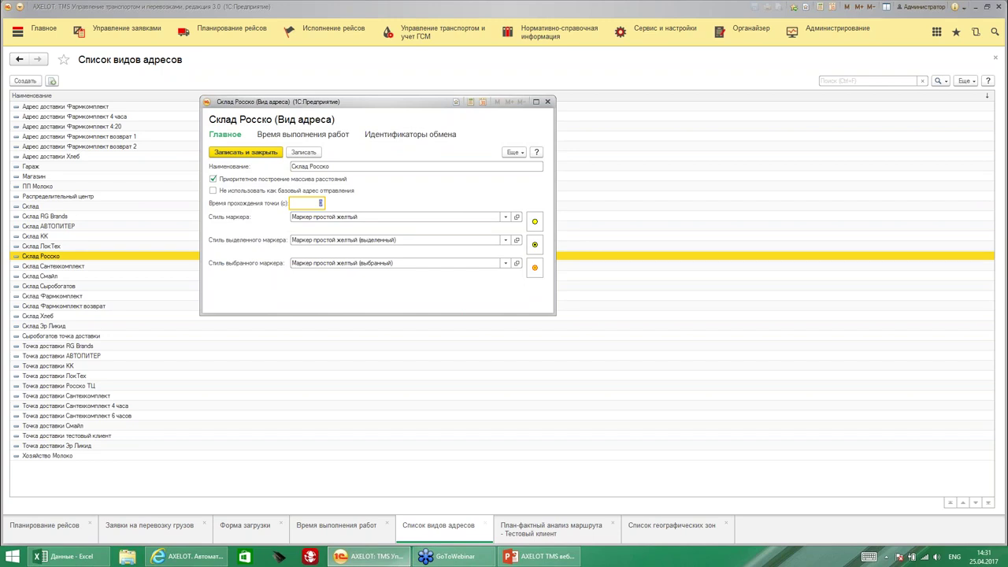
{"action": "type", "text": "600"}
{"action": "left_click", "coordinate": [548, 104]}
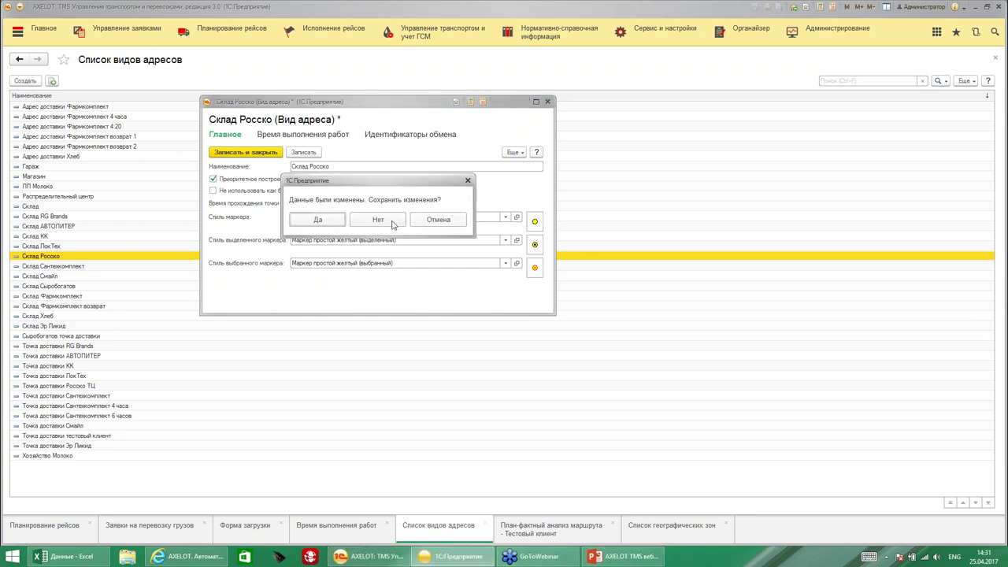
{"action": "key", "text": "Return"}
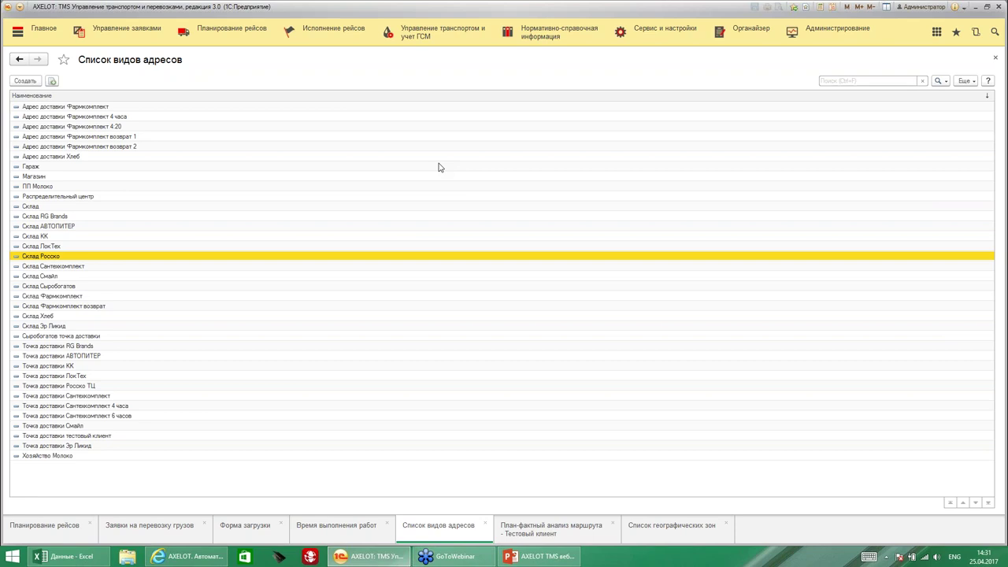
- Open the vehicle types list and examine the load capacity and volume settings of Газель Росско
{"action": "left_click", "coordinate": [551, 40]}
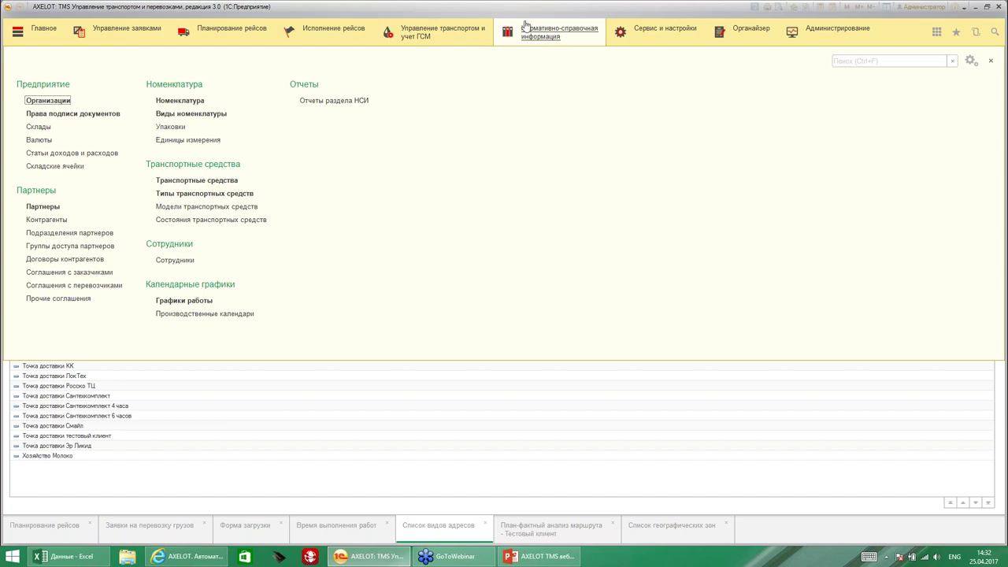
{"action": "left_click", "coordinate": [439, 33]}
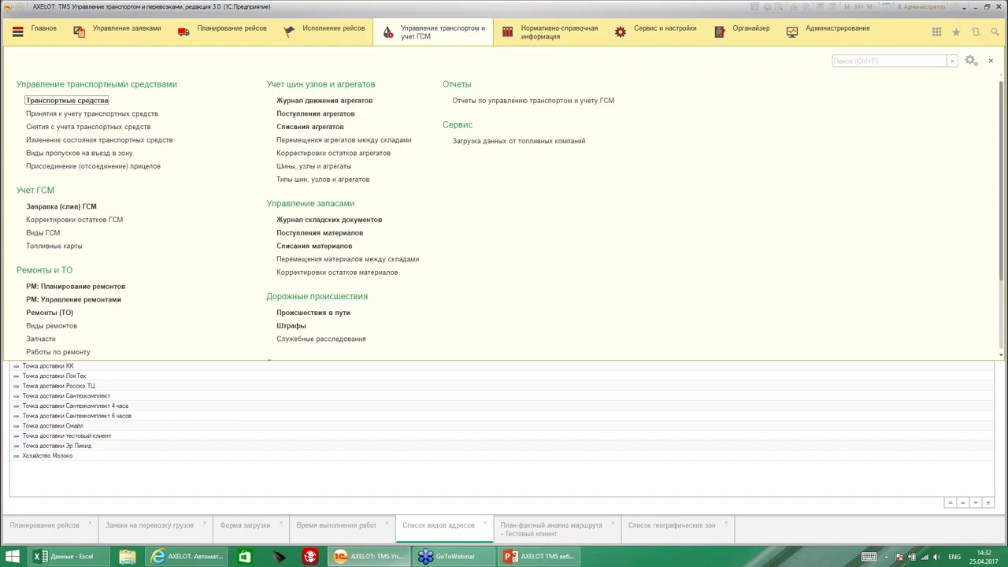
{"action": "left_click", "coordinate": [523, 41]}
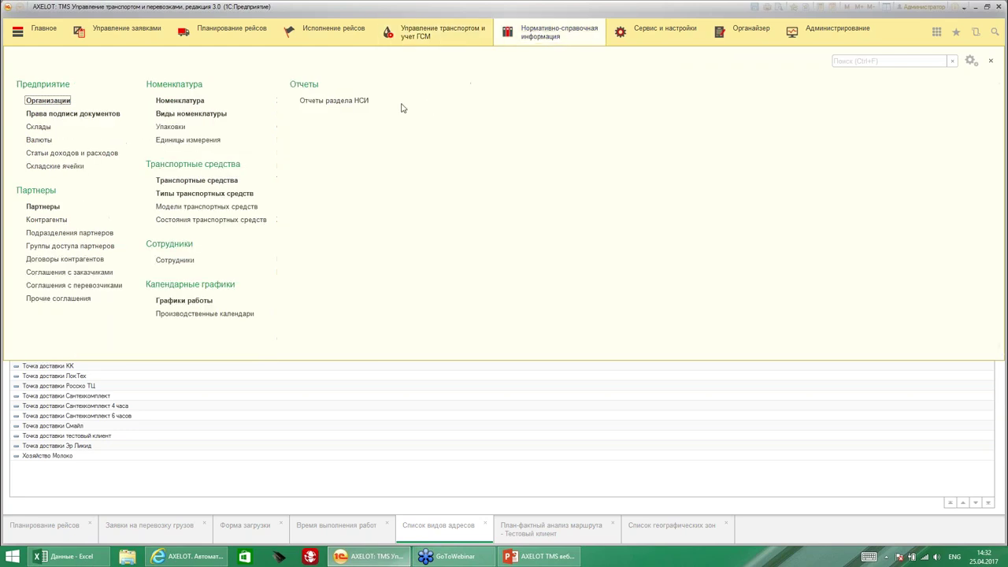
{"action": "left_click", "coordinate": [208, 195]}
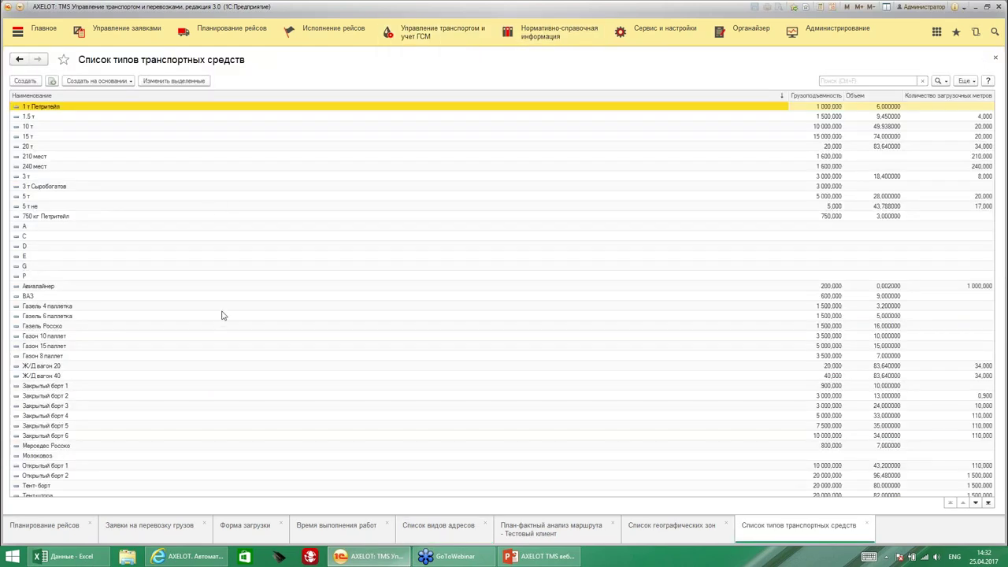
{"action": "double_click", "coordinate": [210, 329]}
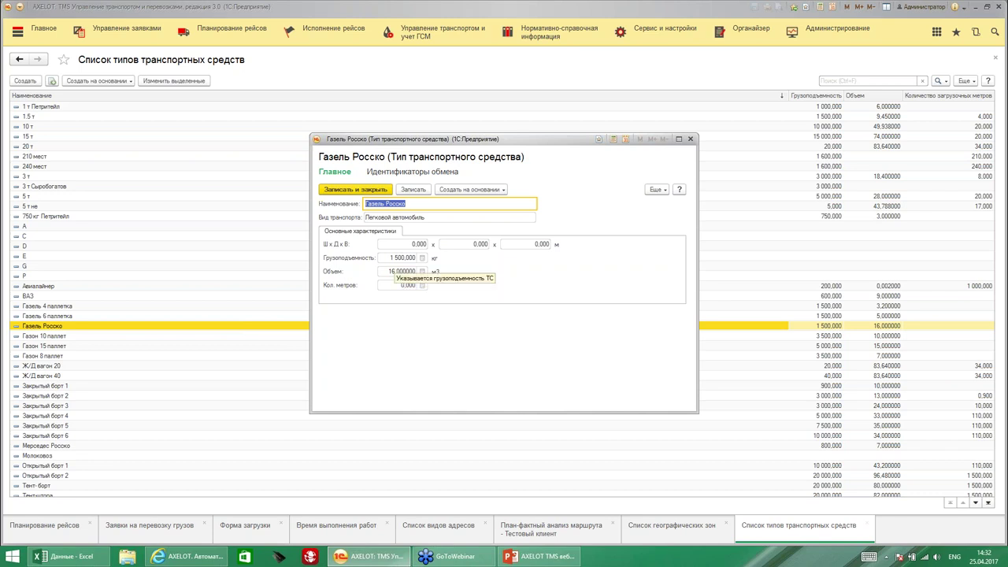
{"action": "left_click", "coordinate": [689, 140]}
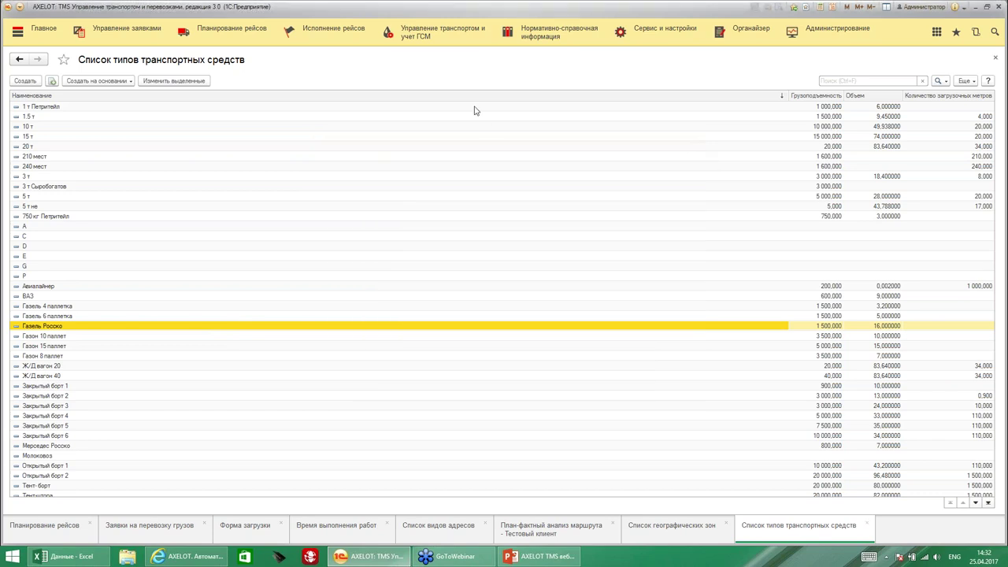
- Open the partners list and look through its customer and carrier marks
{"action": "left_click", "coordinate": [552, 37]}
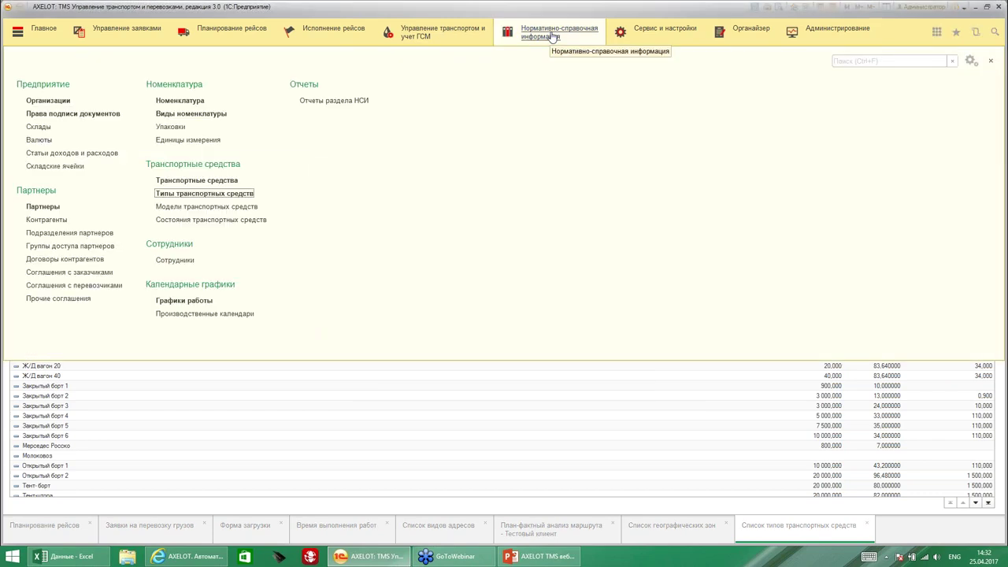
{"action": "left_click", "coordinate": [43, 206]}
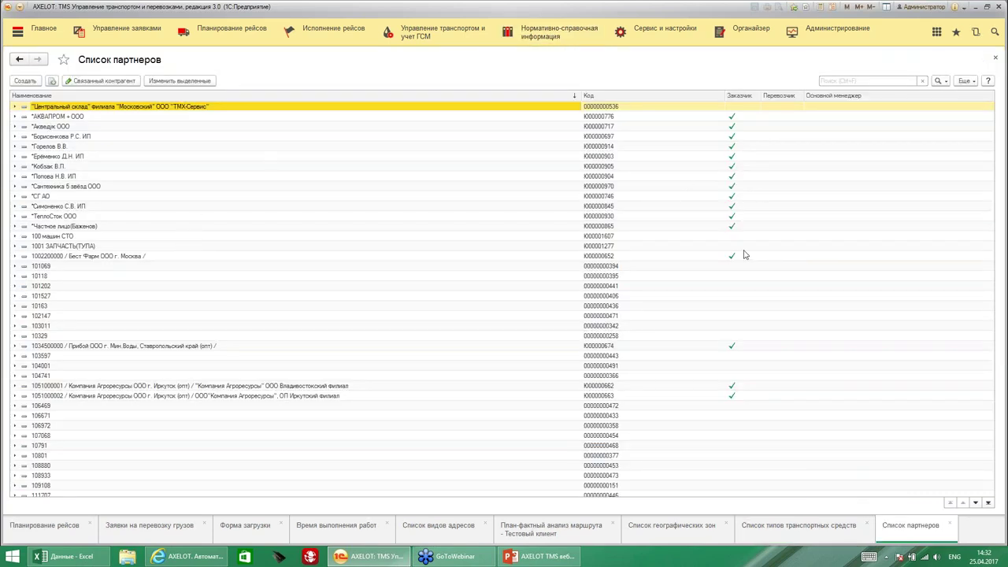
{"action": "left_click", "coordinate": [779, 245]}
{"action": "scroll", "coordinate": [670, 237], "scroll_direction": "down", "scroll_amount": 9}
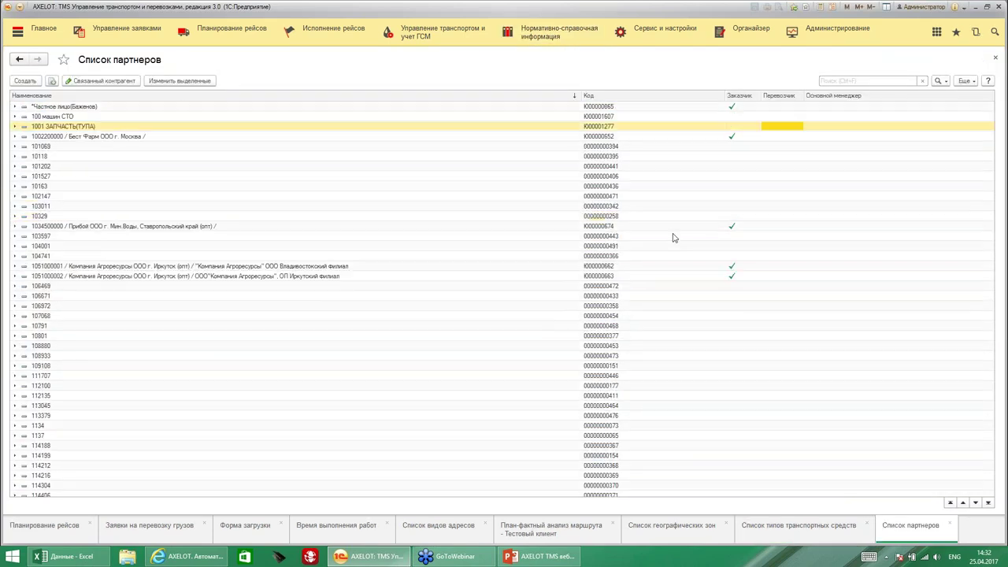
- Start a new partner marked as Перевозчик with an empty virtual vehicle type row, and close it without saving
{"action": "left_click", "coordinate": [25, 81]}
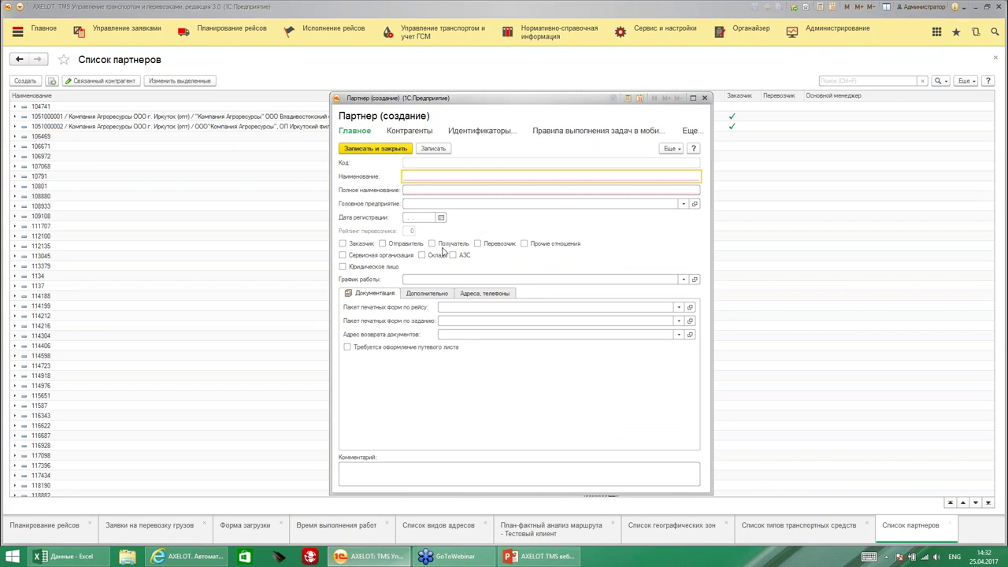
{"action": "left_click", "coordinate": [477, 243]}
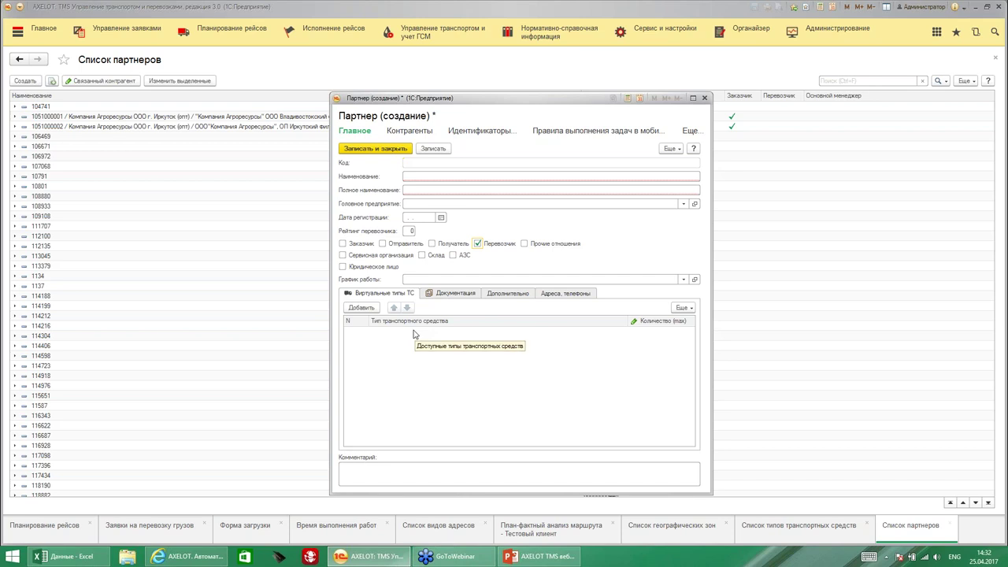
{"action": "left_click", "coordinate": [362, 308]}
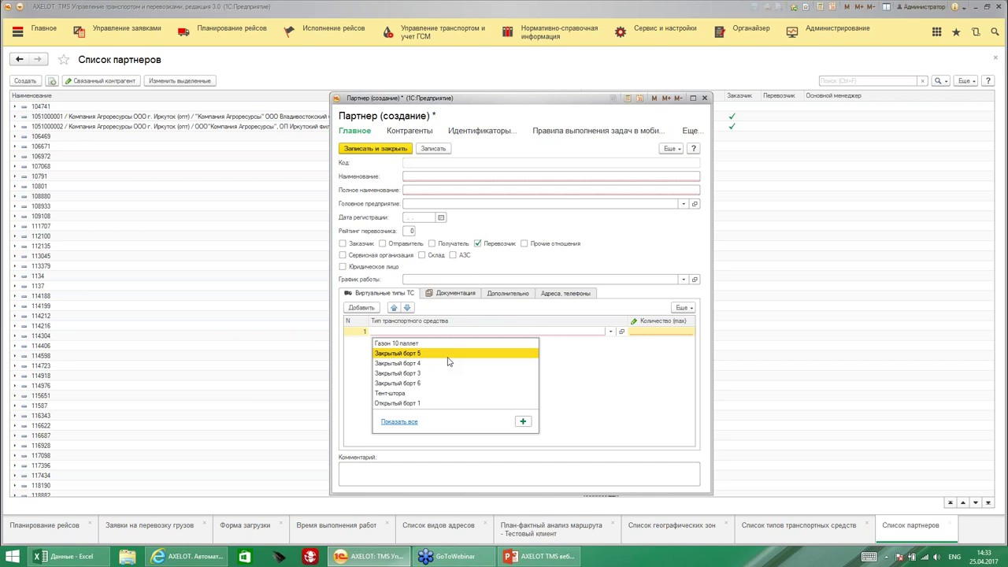
{"action": "left_click", "coordinate": [706, 96]}
{"action": "left_click", "coordinate": [706, 96]}
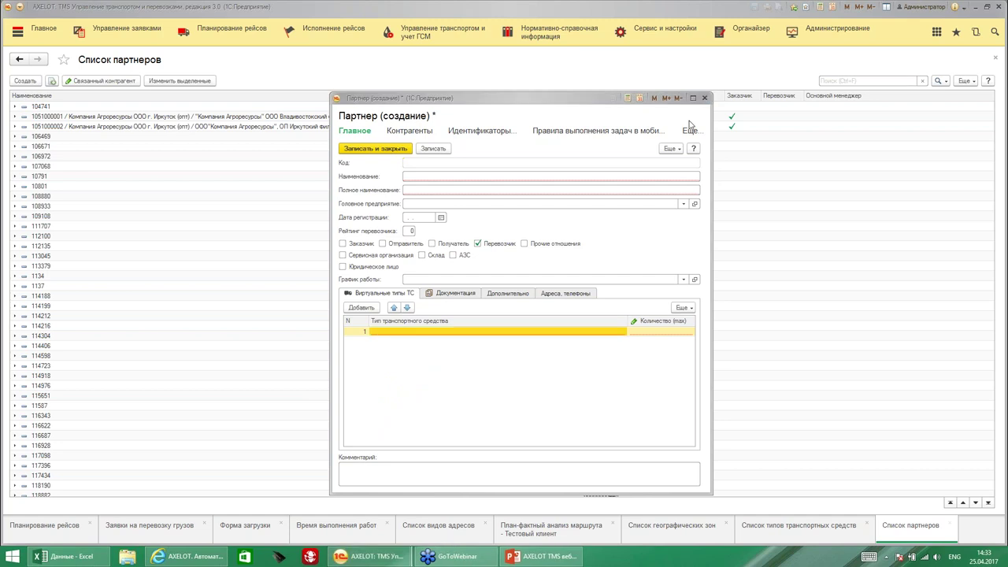
{"action": "left_click", "coordinate": [534, 314]}
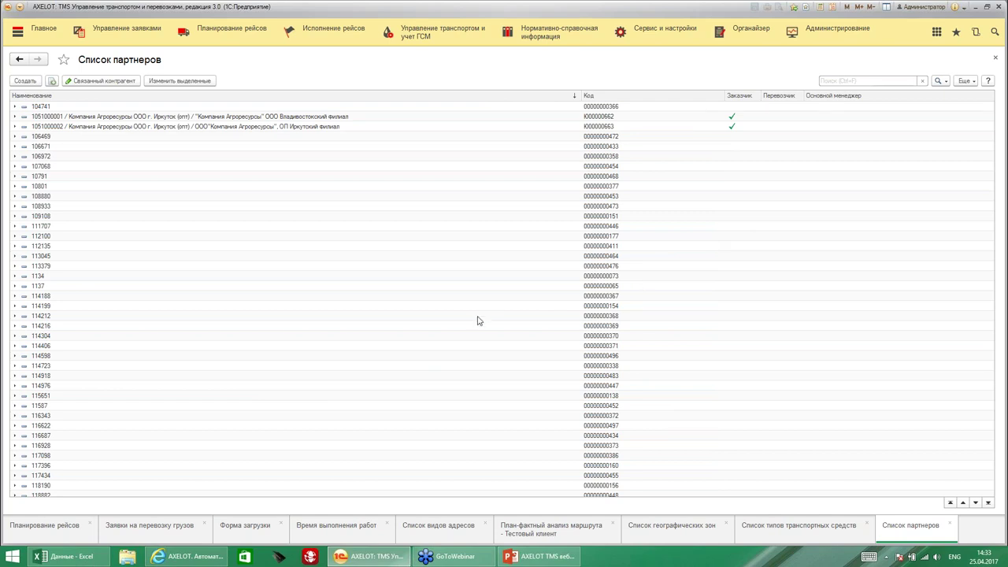
- Switch to the Данные workbook in Excel, examine the order columns through Организация on sheet 14.02, and return to AXELOT TMS
{"action": "left_click", "coordinate": [85, 557]}
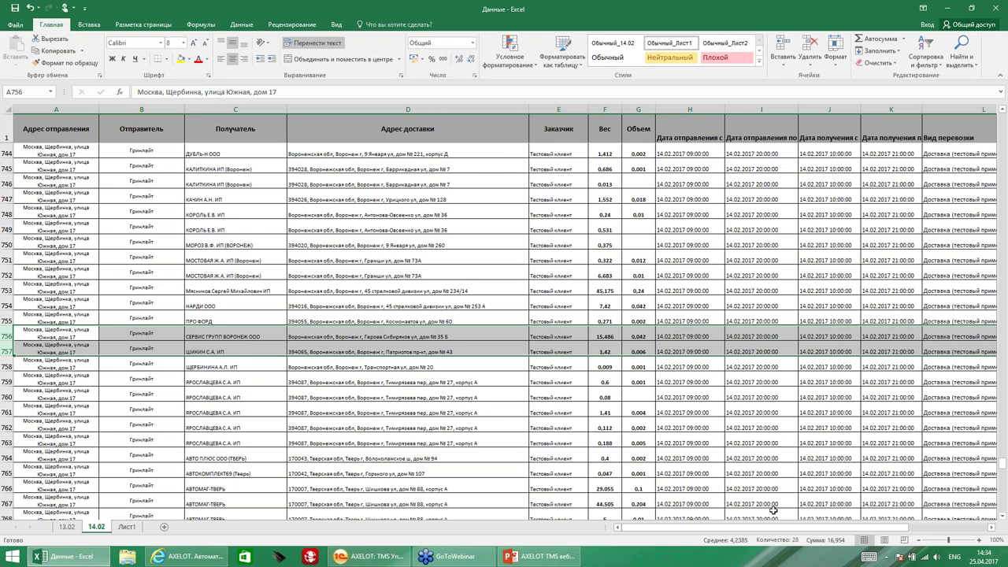
{"action": "scroll", "coordinate": [790, 519], "scroll_direction": "right", "scroll_amount": 3}
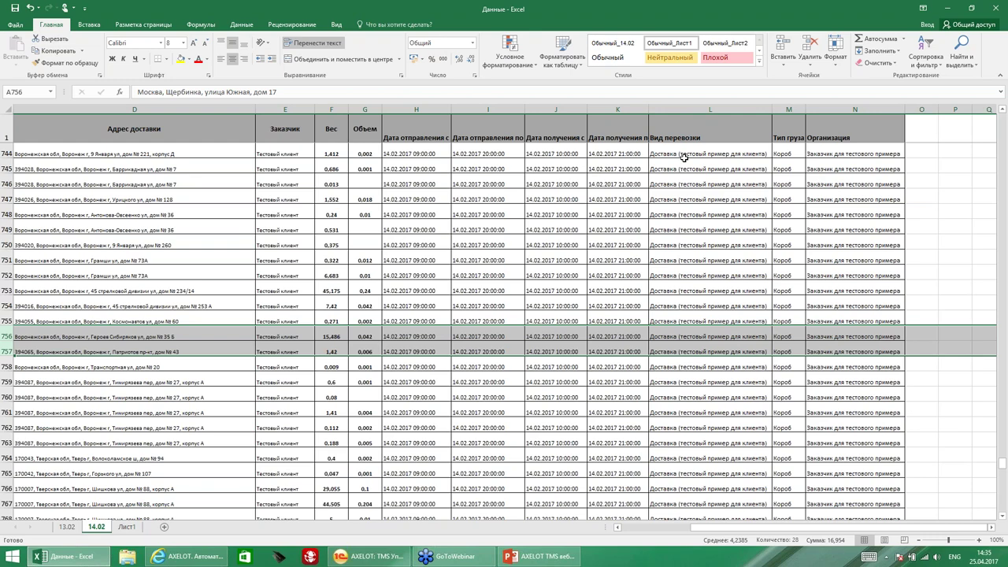
{"action": "left_click", "coordinate": [355, 561]}
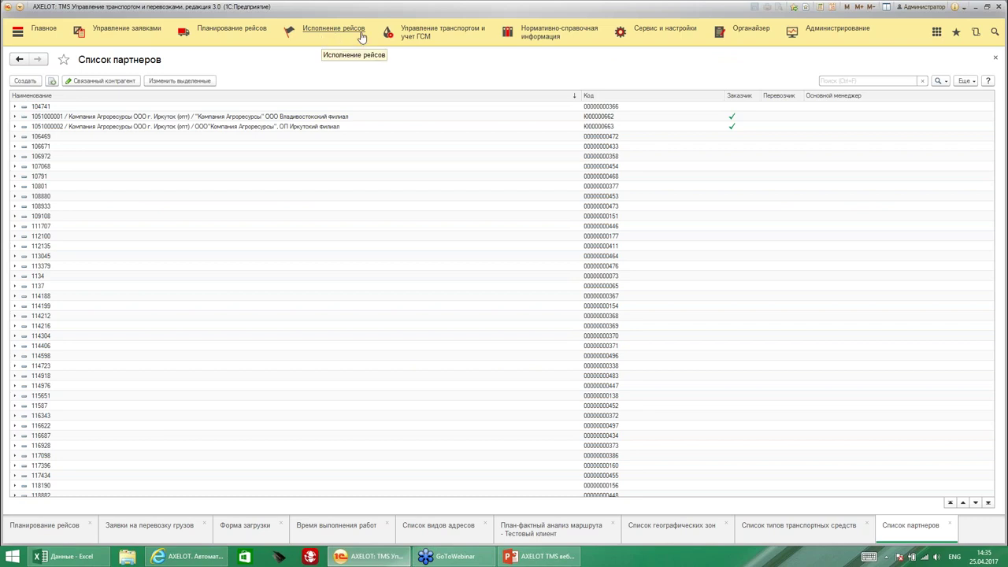
- Open the Виды перевозок list from the planning settings and review its departure point, carrier and vehicle selection columns
{"action": "left_click", "coordinate": [661, 33]}
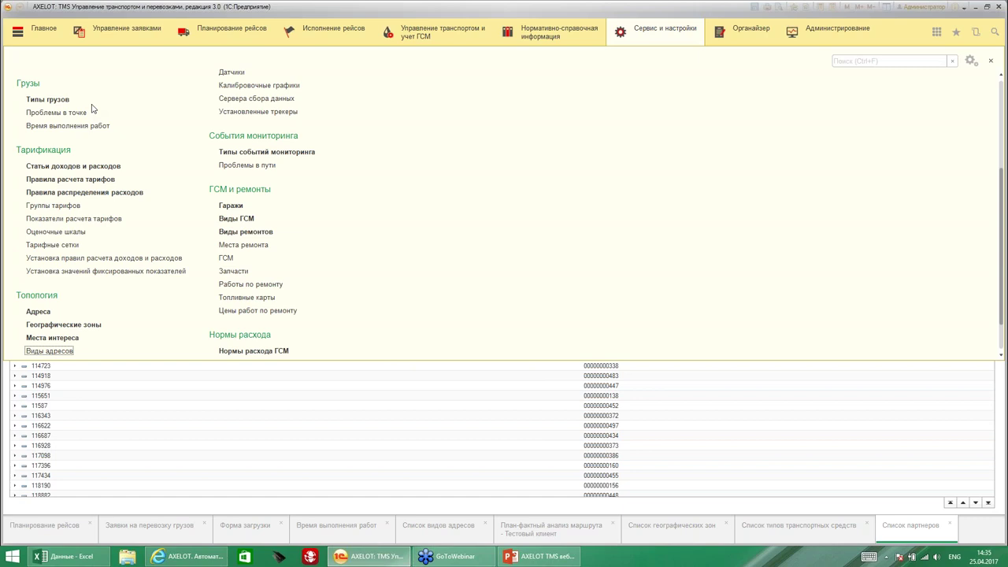
{"action": "scroll", "coordinate": [91, 108], "scroll_direction": "up", "scroll_amount": 4}
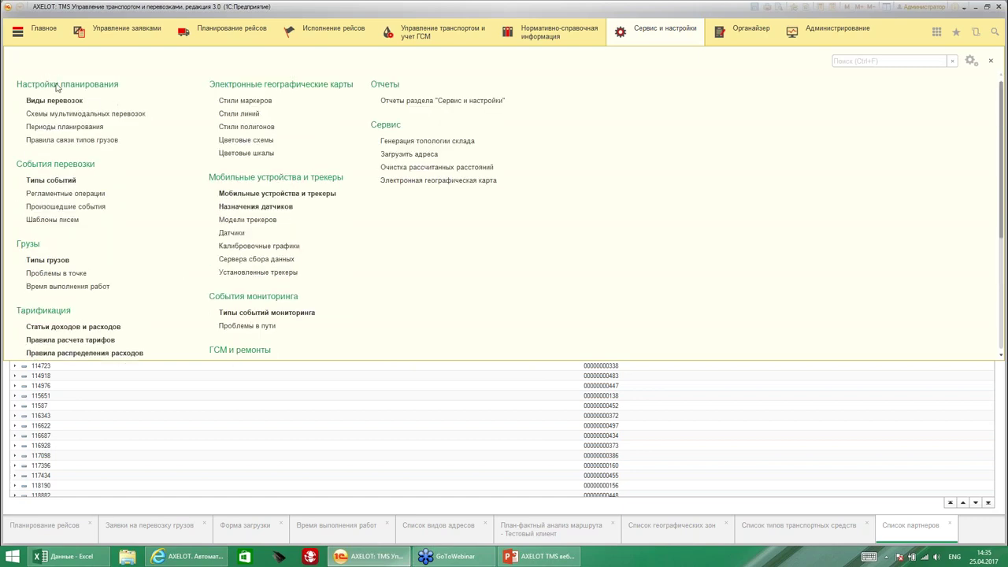
{"action": "left_click", "coordinate": [66, 101]}
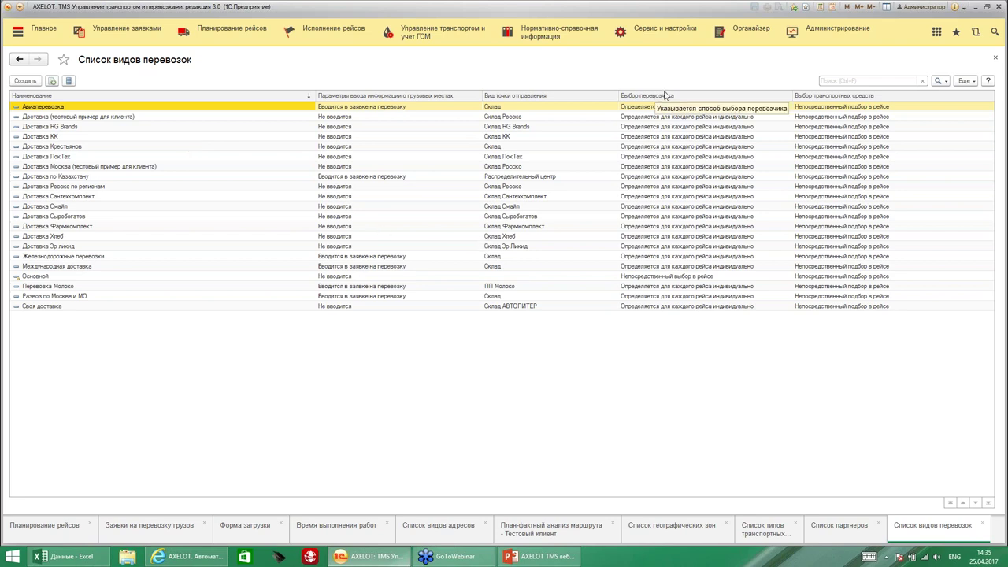
- Switch to the Данные workbook in Excel and examine the order columns from Адрес отправления through Организация on sheet 14.02
{"action": "left_click", "coordinate": [63, 556]}
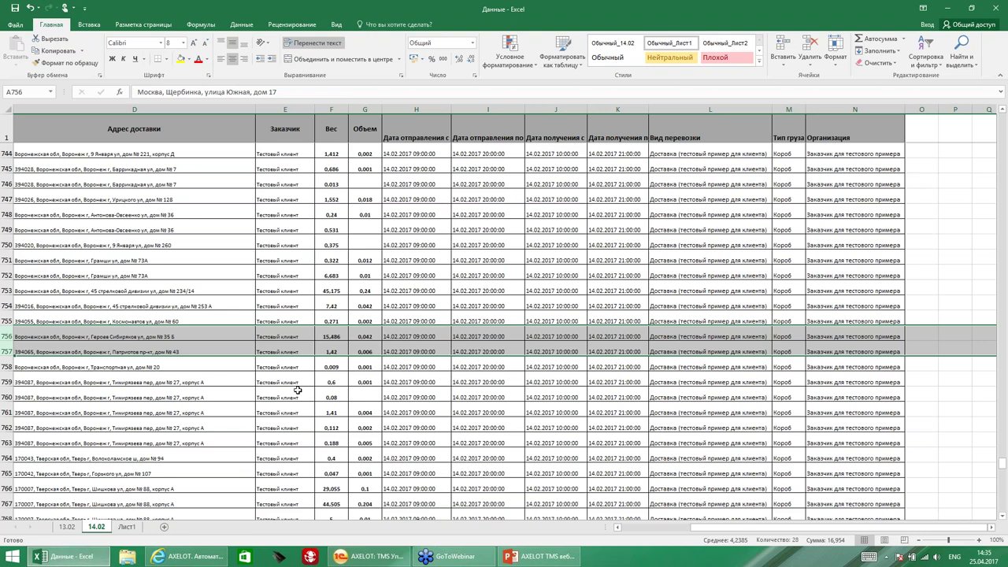
{"action": "left_click_drag", "start_coordinate": [732, 529], "coordinate": [693, 530]}
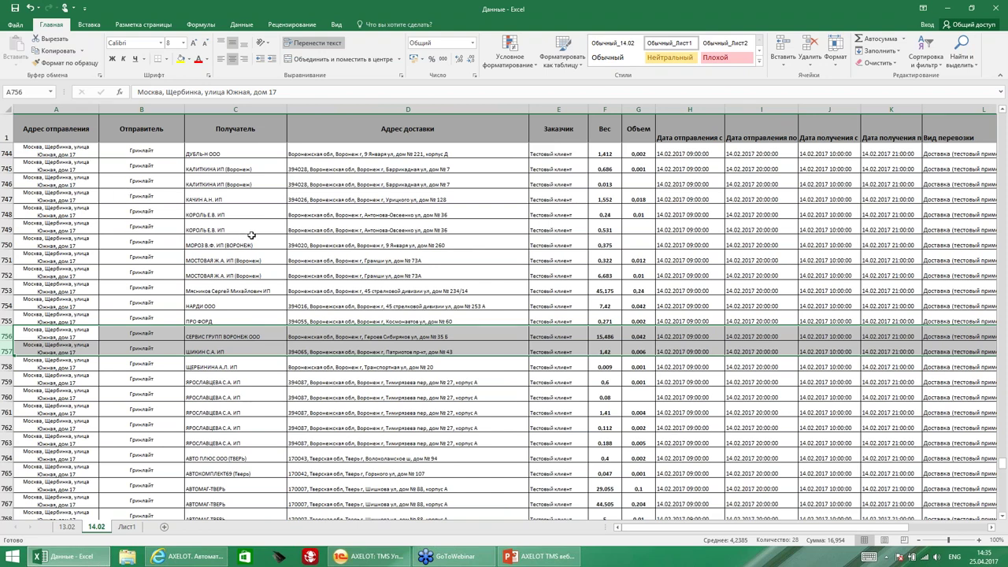
{"action": "left_click_drag", "start_coordinate": [680, 527], "coordinate": [758, 524]}
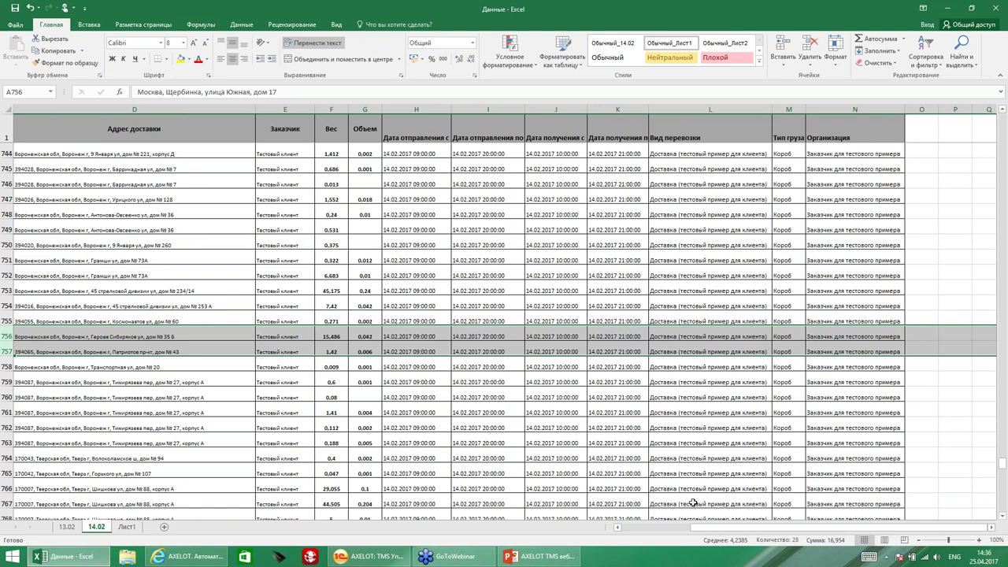
{"action": "left_click_drag", "start_coordinate": [711, 532], "coordinate": [453, 540]}
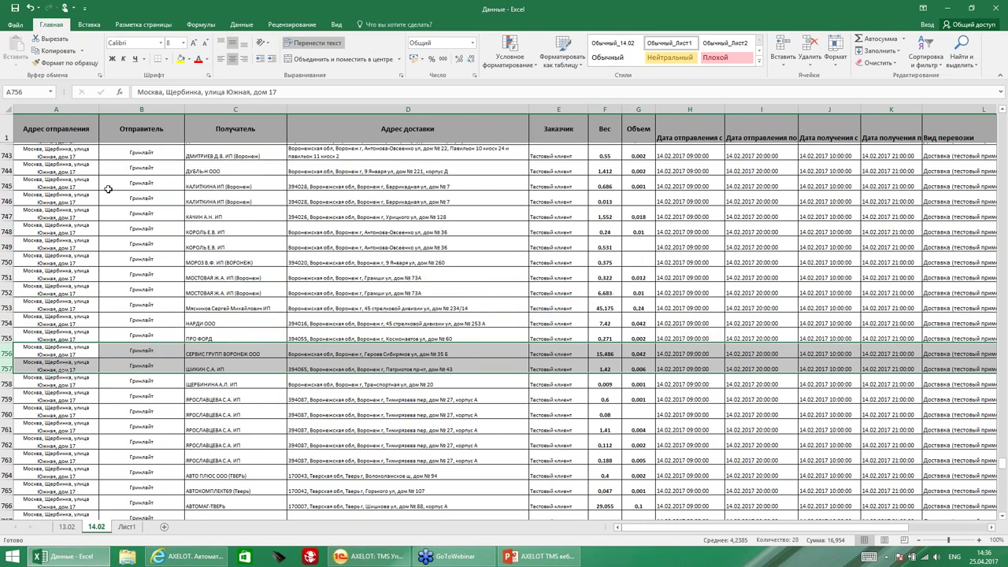
- Select all order rows on sheet 14.02, A2 through N860 without the header, and copy them
{"action": "scroll", "coordinate": [106, 188], "scroll_direction": "up", "scroll_amount": 9}
{"action": "scroll", "coordinate": [87, 158], "scroll_direction": "up", "scroll_amount": 20}
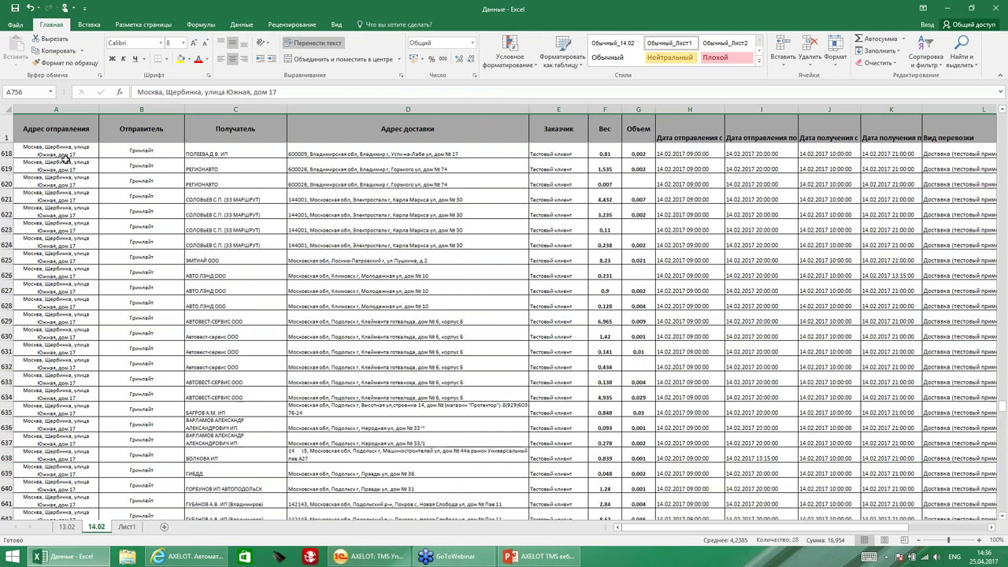
{"action": "scroll", "coordinate": [87, 158], "scroll_direction": "up", "scroll_amount": 20}
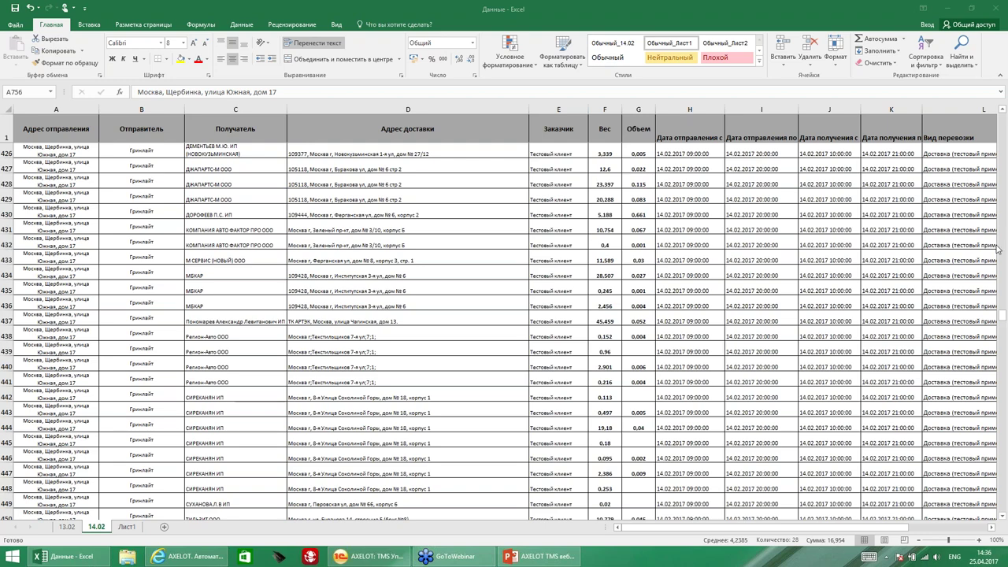
{"action": "left_click", "coordinate": [1002, 177]}
{"action": "left_click_drag", "start_coordinate": [1003, 177], "coordinate": [1002, 118]}
{"action": "left_click_drag", "start_coordinate": [55, 151], "coordinate": [897, 155]}
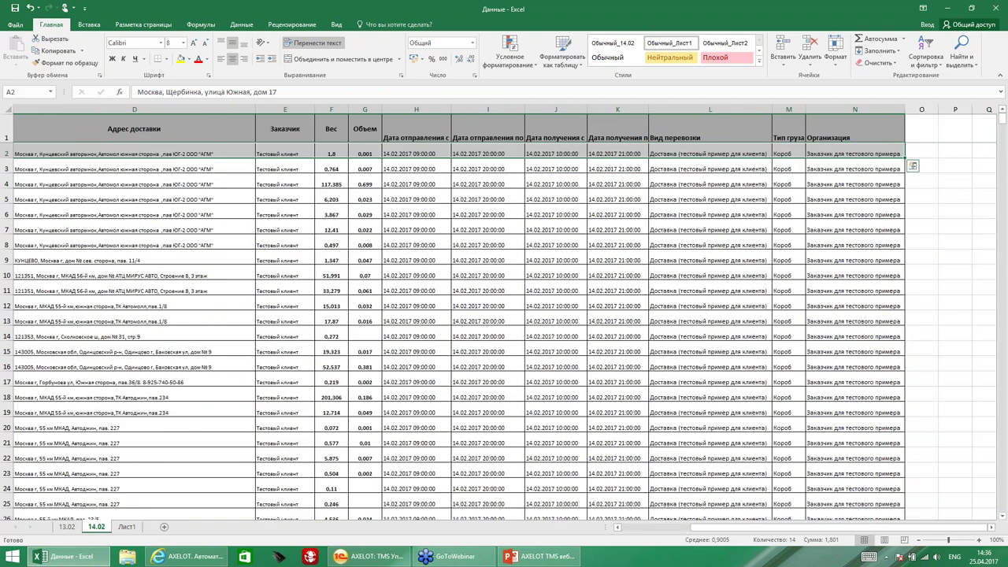
{"action": "key", "text": "ctrl+shift+Down"}
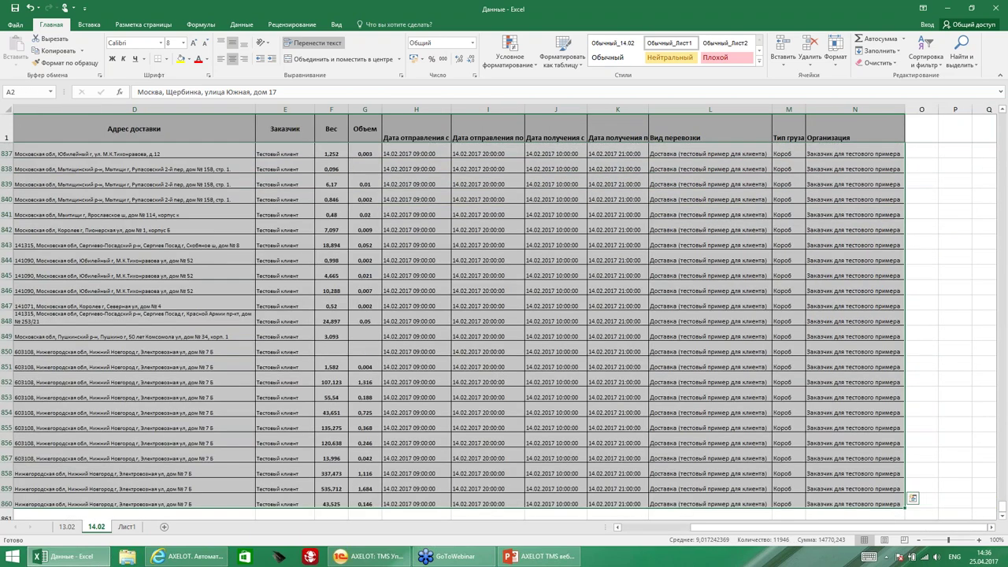
{"action": "key", "text": "ctrl+c"}
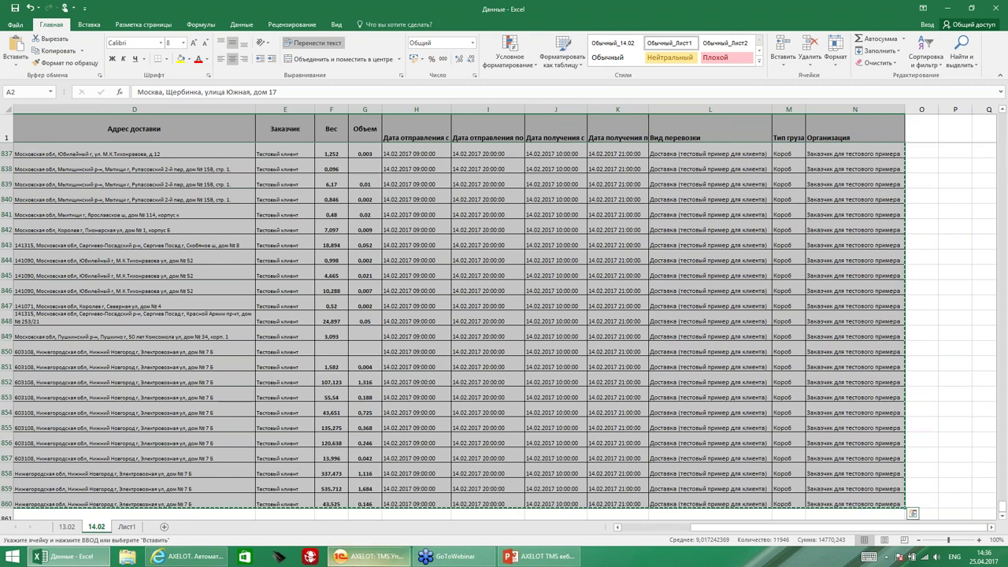
- Return to AXELOT TMS, start loading requests from a file, and examine the import form's column set and order, closing it unchanged
{"action": "left_click", "coordinate": [352, 556]}
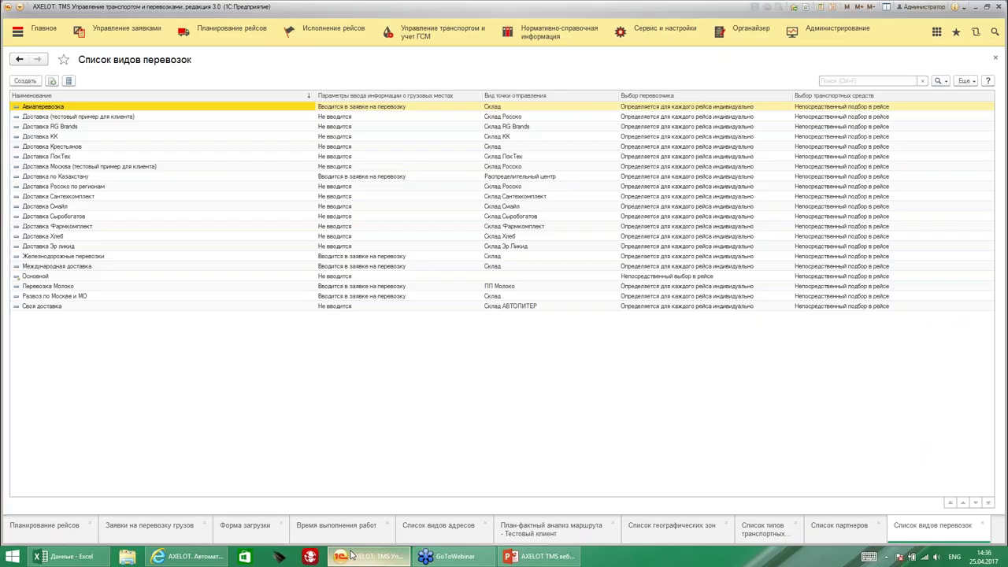
{"action": "left_click", "coordinate": [122, 32]}
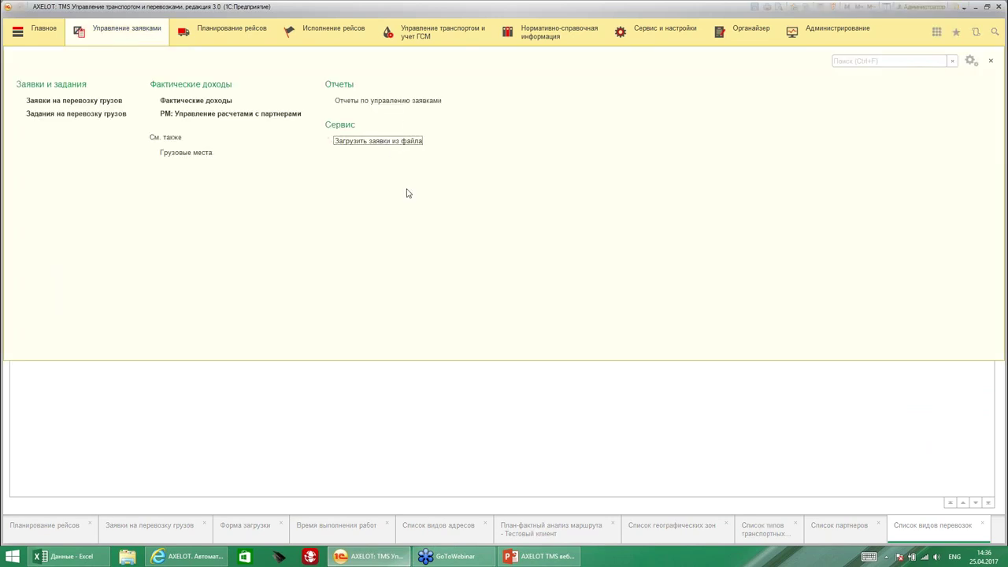
{"action": "left_click", "coordinate": [378, 141]}
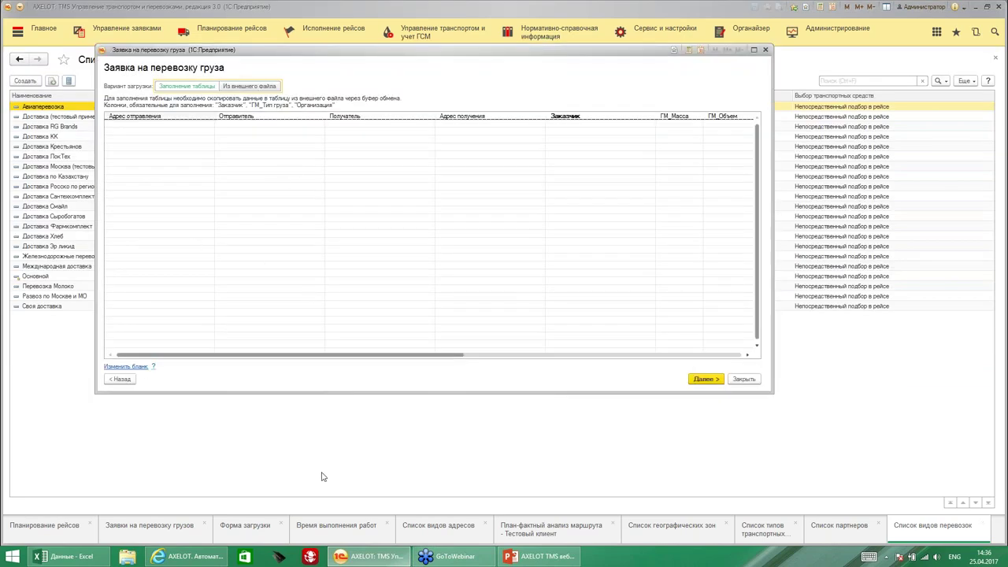
{"action": "left_click", "coordinate": [134, 367]}
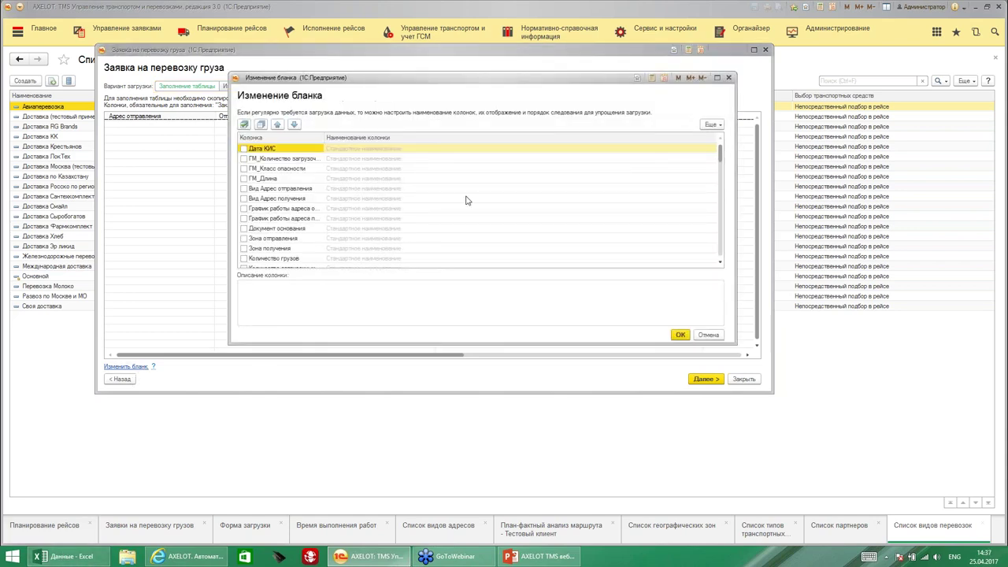
{"action": "scroll", "coordinate": [466, 201], "scroll_direction": "down", "scroll_amount": 10}
{"action": "scroll", "coordinate": [465, 201], "scroll_direction": "down", "scroll_amount": 4}
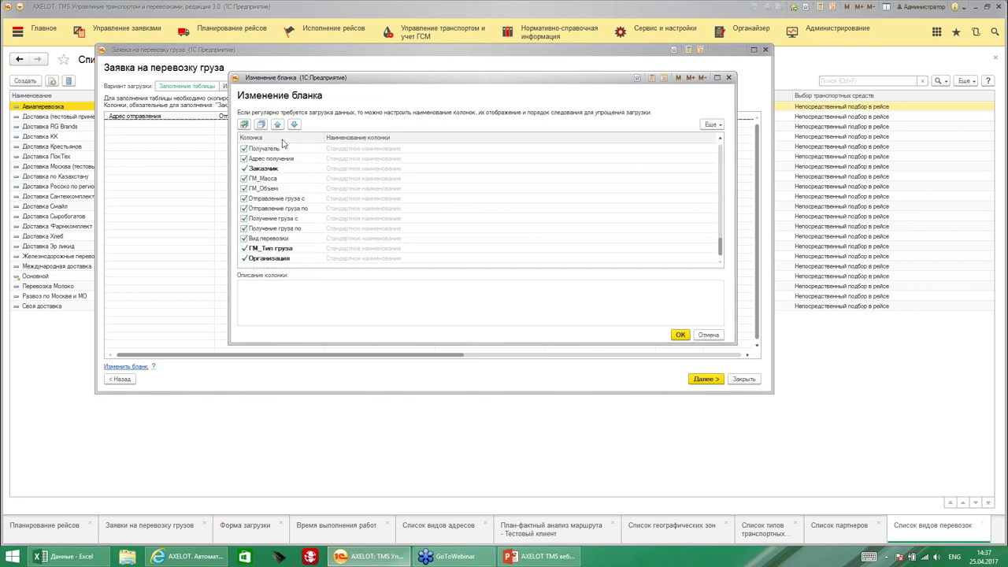
{"action": "scroll", "coordinate": [271, 178], "scroll_direction": "up", "scroll_amount": 1}
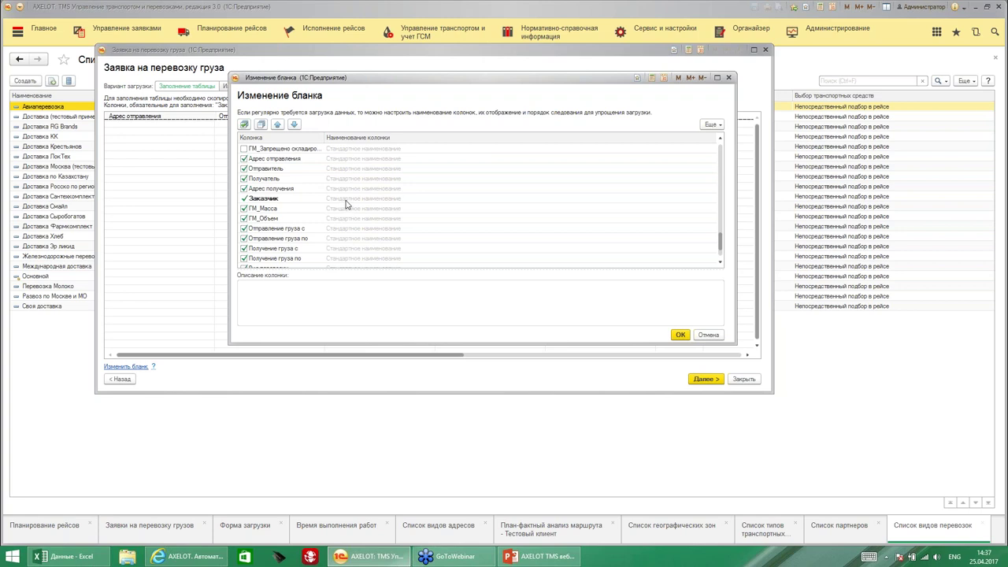
{"action": "left_click", "coordinate": [729, 77]}
- Paste the copied orders into the import table starting at the first Адрес отправления cell, and proceed to data matching
{"action": "left_click", "coordinate": [150, 124]}
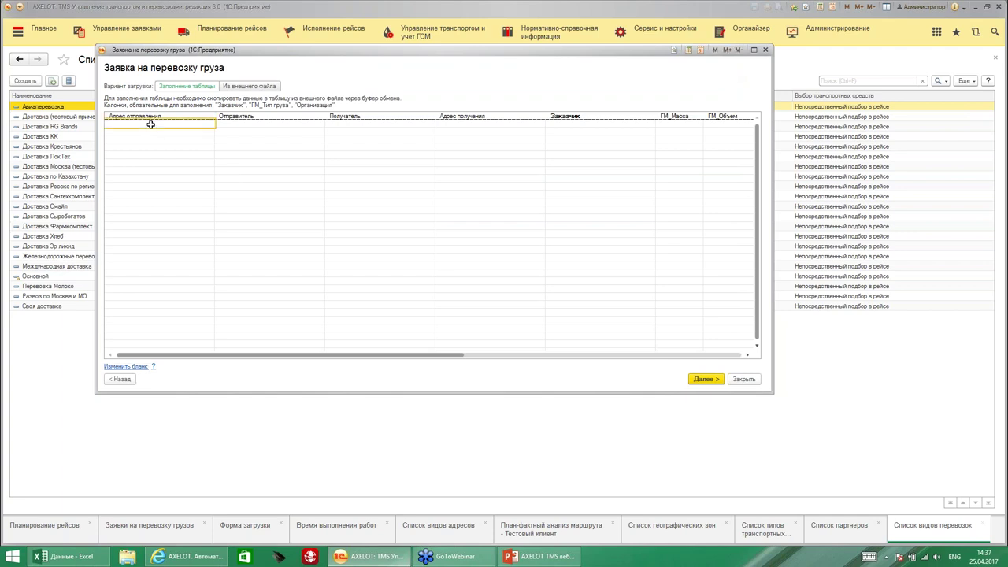
{"action": "key", "text": "ctrl+v"}
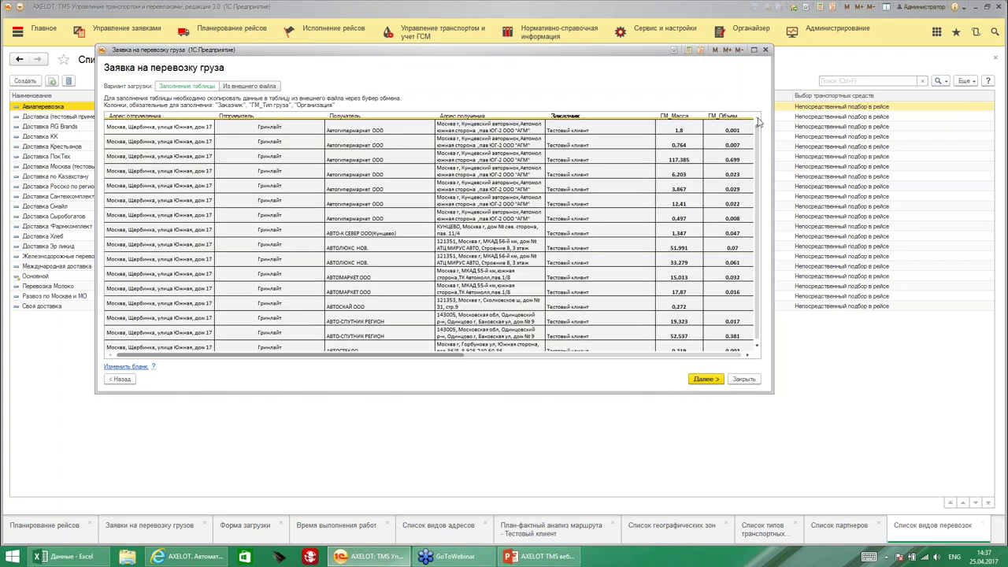
{"action": "left_click", "coordinate": [705, 378]}
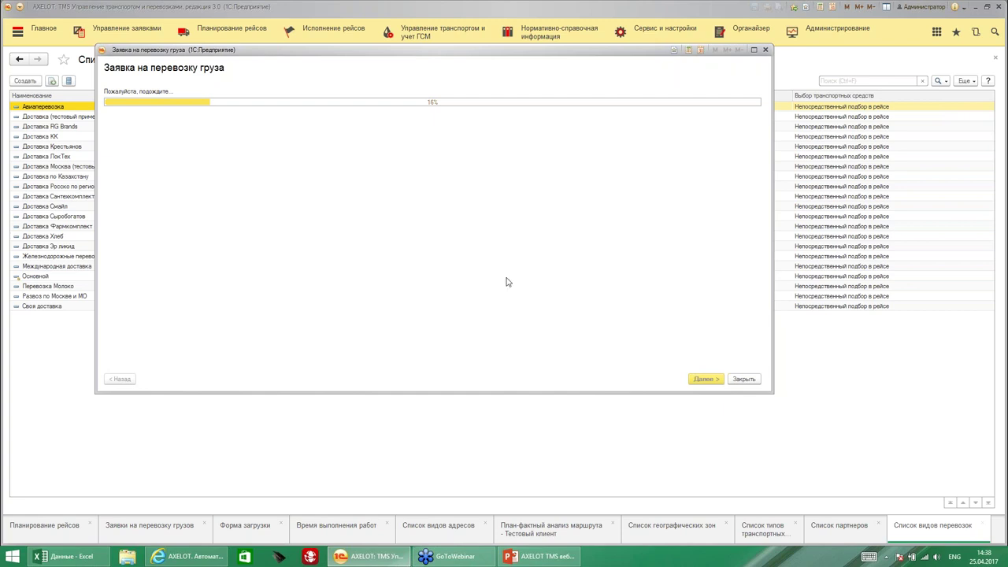
- Switch to the Данные workbook in Excel, look through the order rows on sheet 14.02, and return to AXELOT TMS
{"action": "left_click", "coordinate": [63, 556]}
{"action": "left_click", "coordinate": [377, 304]}
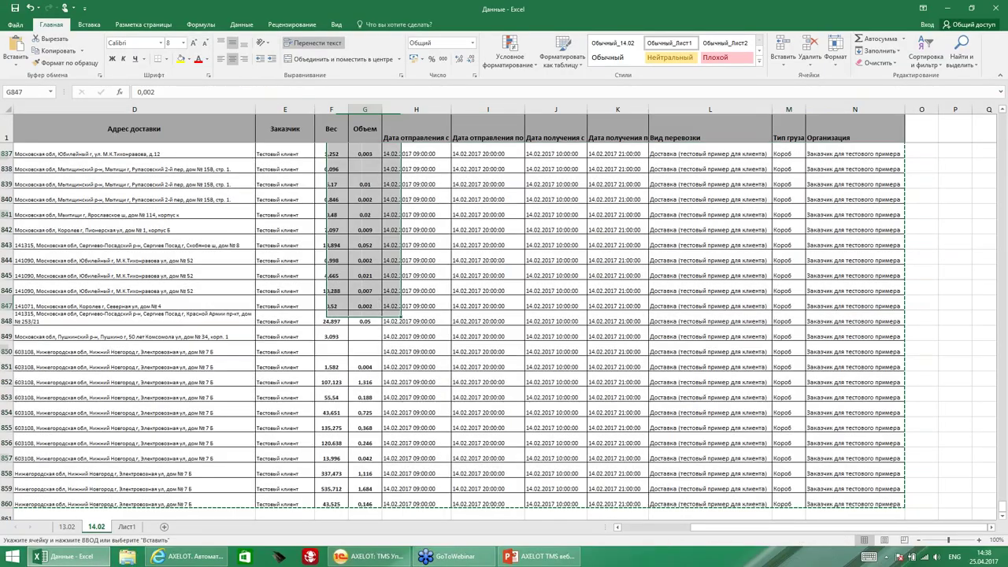
{"action": "scroll", "coordinate": [378, 304], "scroll_direction": "down", "scroll_amount": 6}
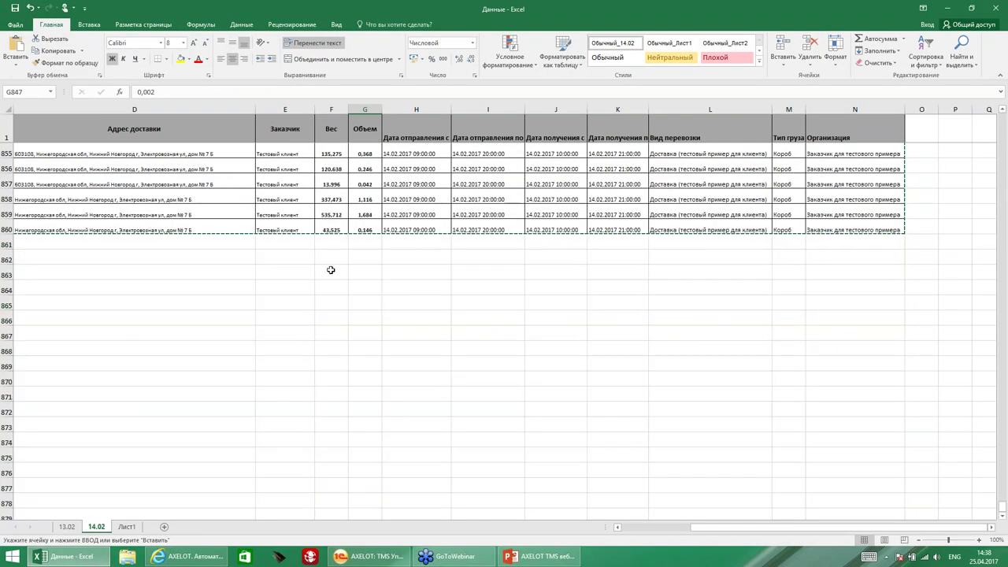
{"action": "scroll", "coordinate": [346, 291], "scroll_direction": "up", "scroll_amount": 20}
{"action": "scroll", "coordinate": [368, 313], "scroll_direction": "up", "scroll_amount": 20}
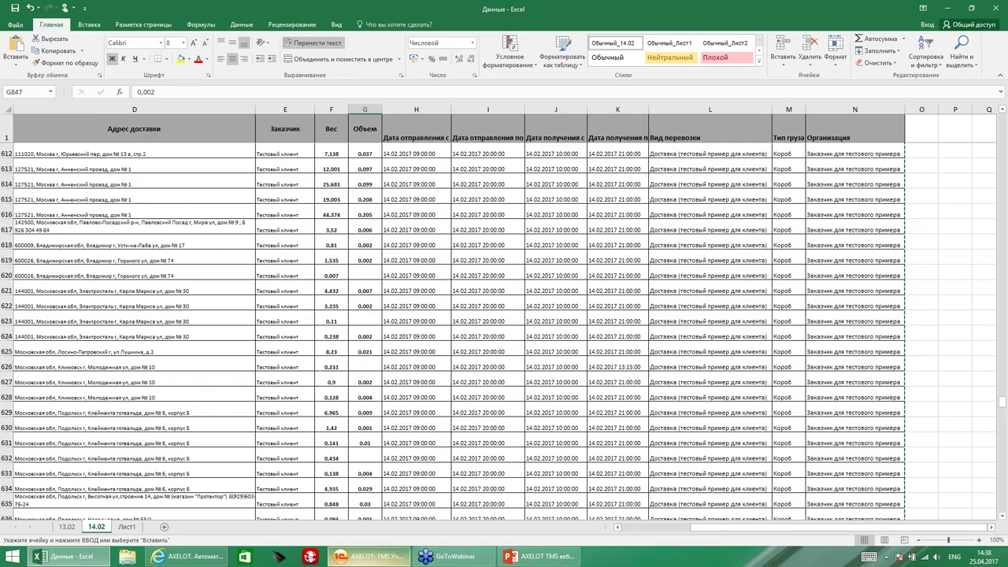
{"action": "left_click", "coordinate": [368, 556]}
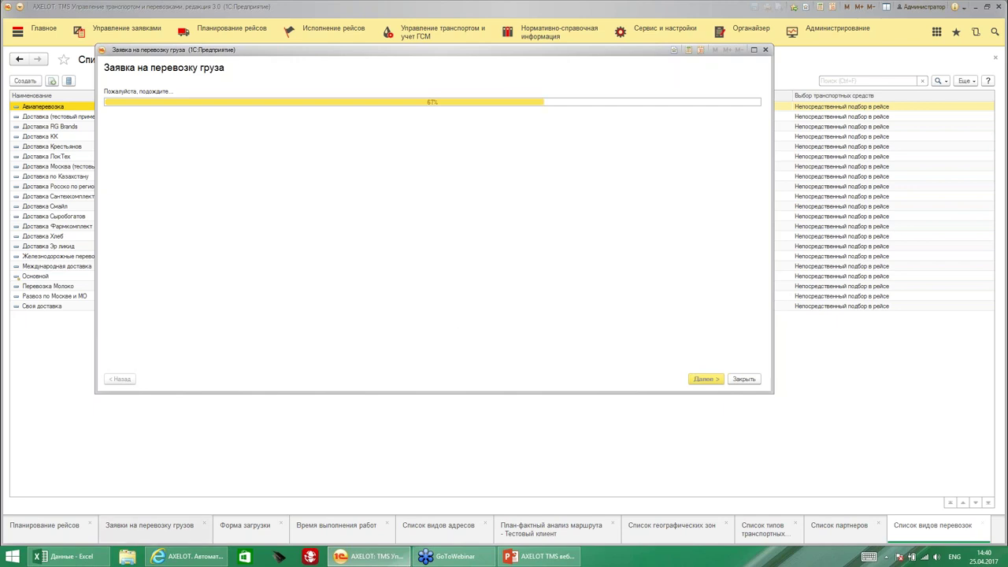
- Switch to Excel, select the Вес and Объем columns to view their totals, and return to AXELOT TMS
{"action": "left_click", "coordinate": [63, 556]}
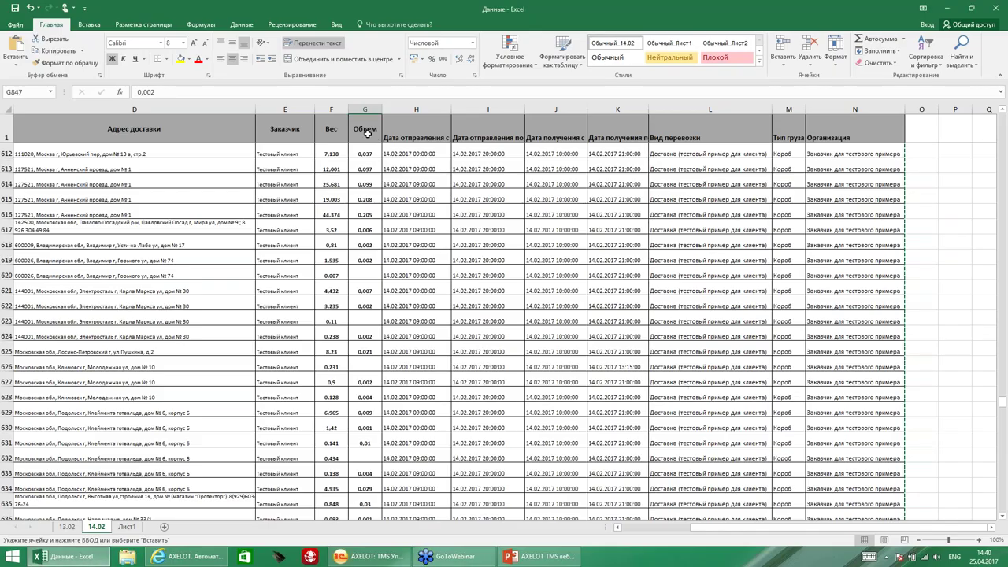
{"action": "left_click_drag", "start_coordinate": [330, 110], "coordinate": [364, 110]}
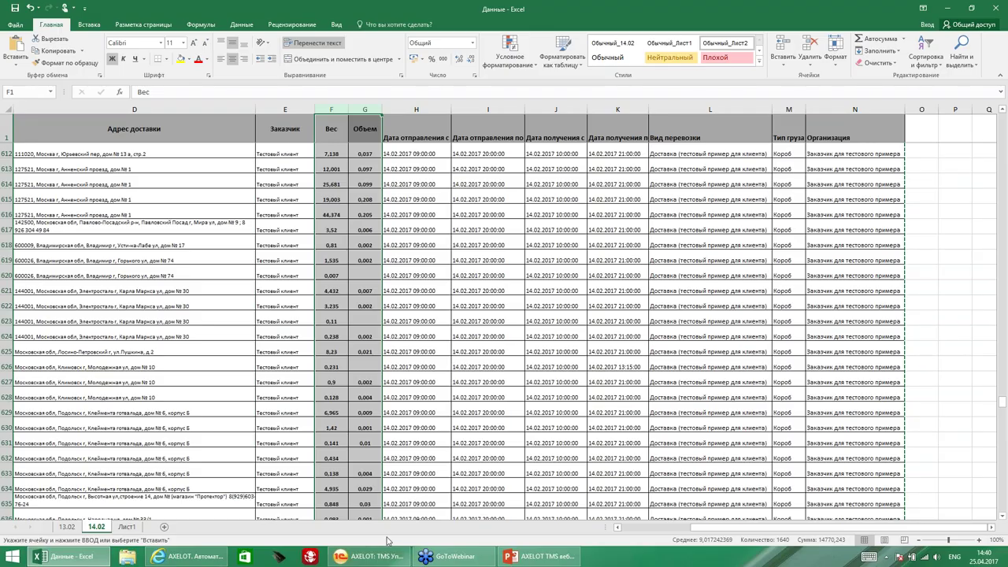
{"action": "left_click", "coordinate": [373, 559]}
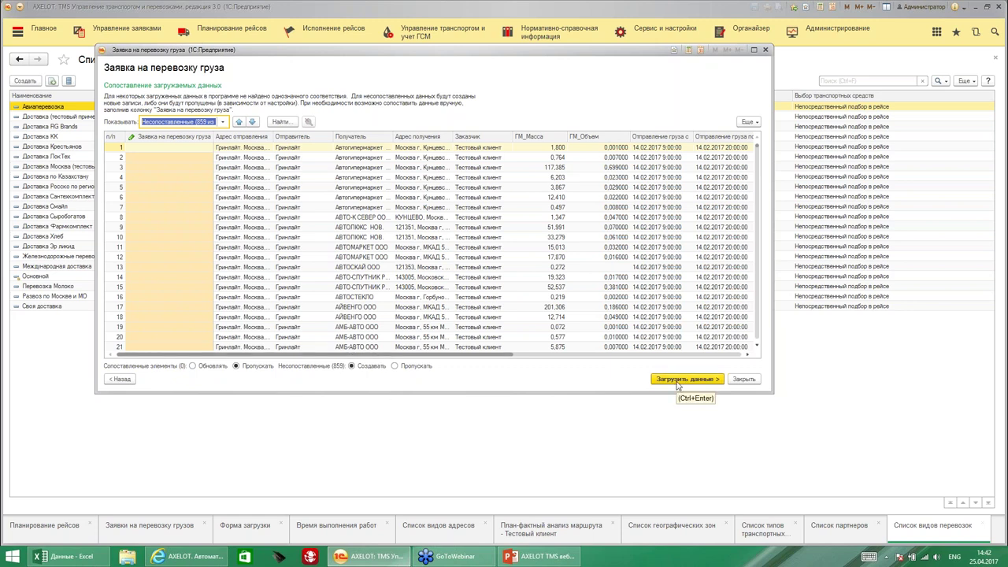
- Close the import without loading the data, and open the Москва request dated 23.03.2017 12:10:36 from Заявки на перевозку грузов
{"action": "left_click", "coordinate": [764, 51]}
{"action": "left_click", "coordinate": [403, 233]}
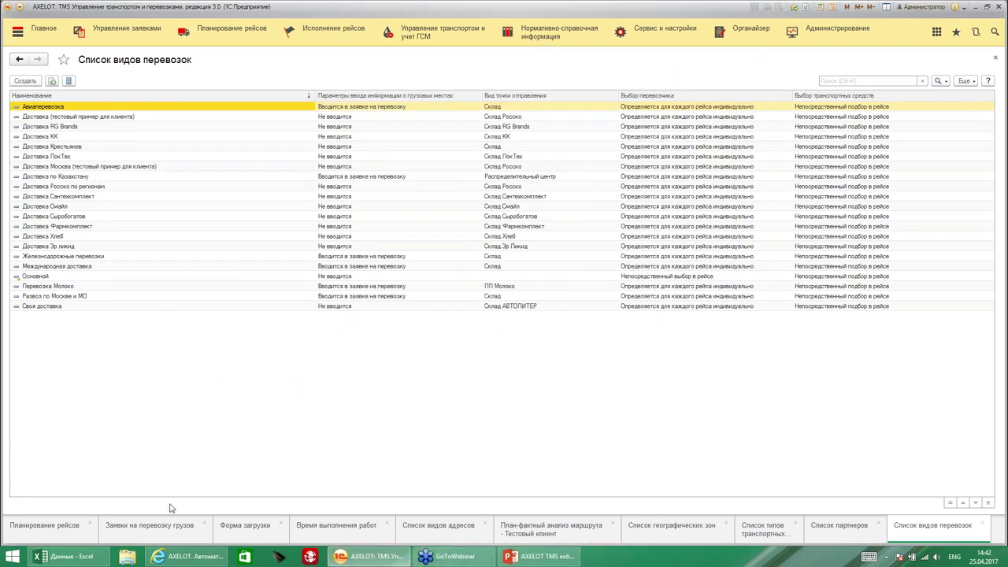
{"action": "left_click", "coordinate": [157, 525]}
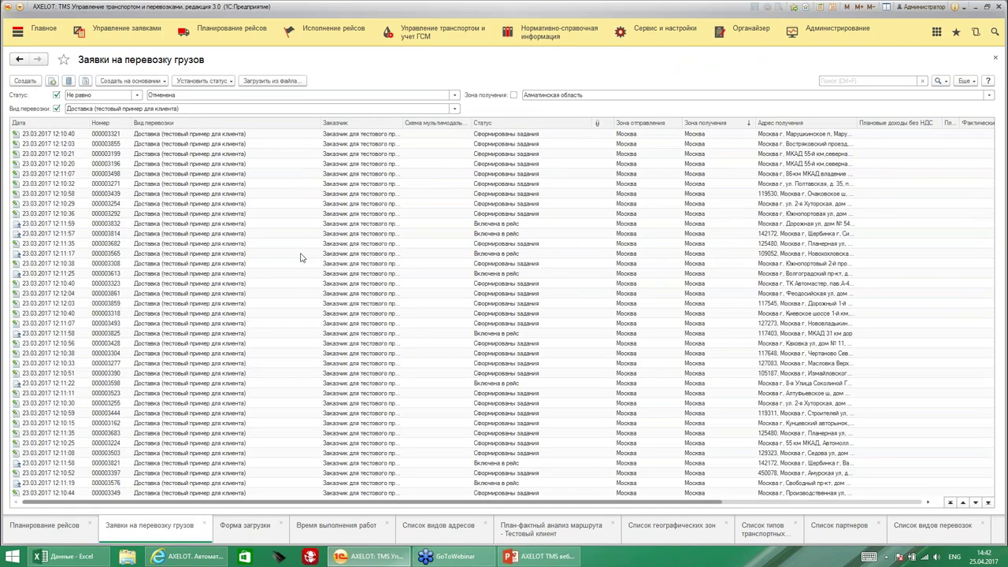
{"action": "left_click", "coordinate": [191, 215]}
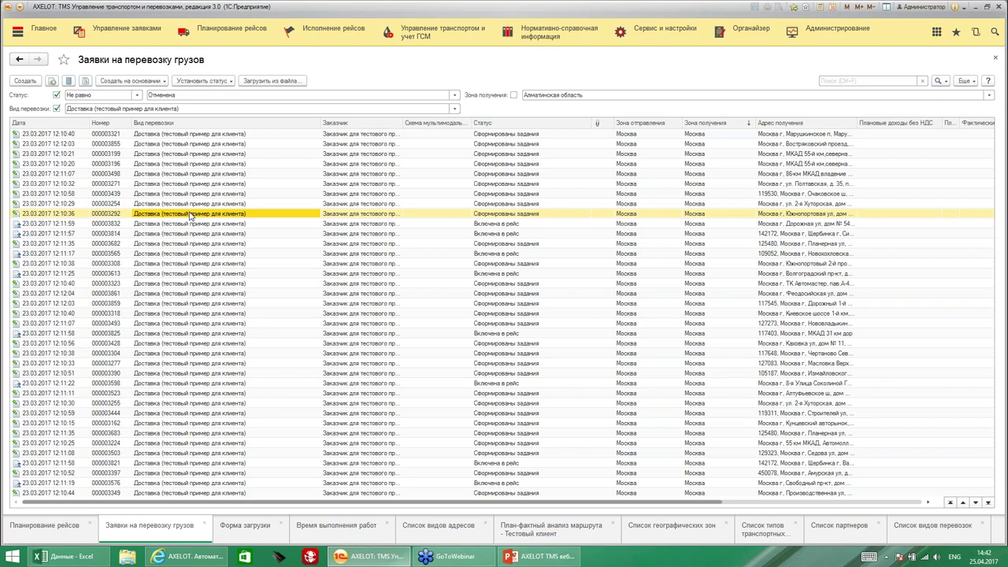
{"action": "double_click", "coordinate": [192, 215]}
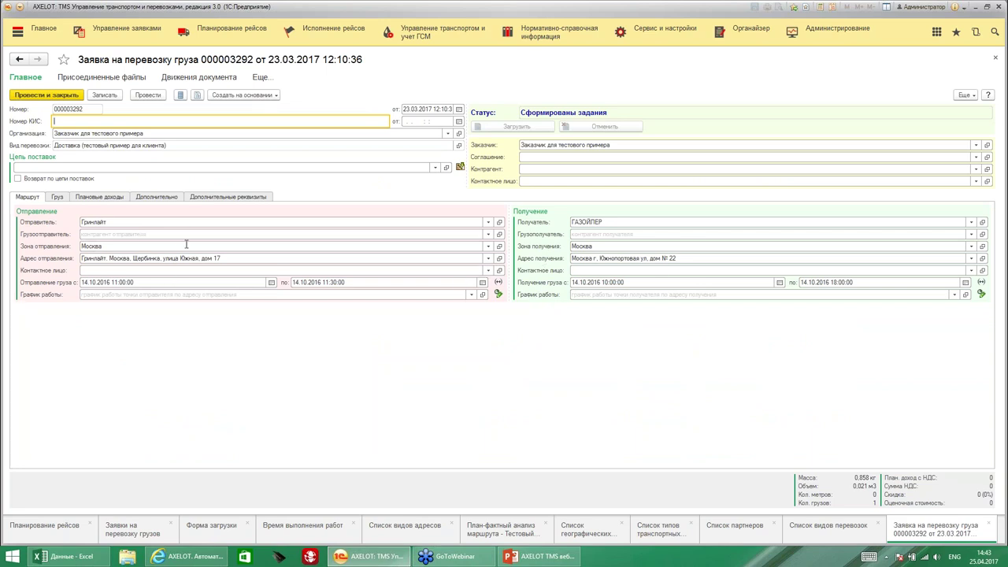
- Check the request's Зона отправления and Зона получения, and view its cargo type, mass and volume
{"action": "left_click", "coordinate": [89, 247]}
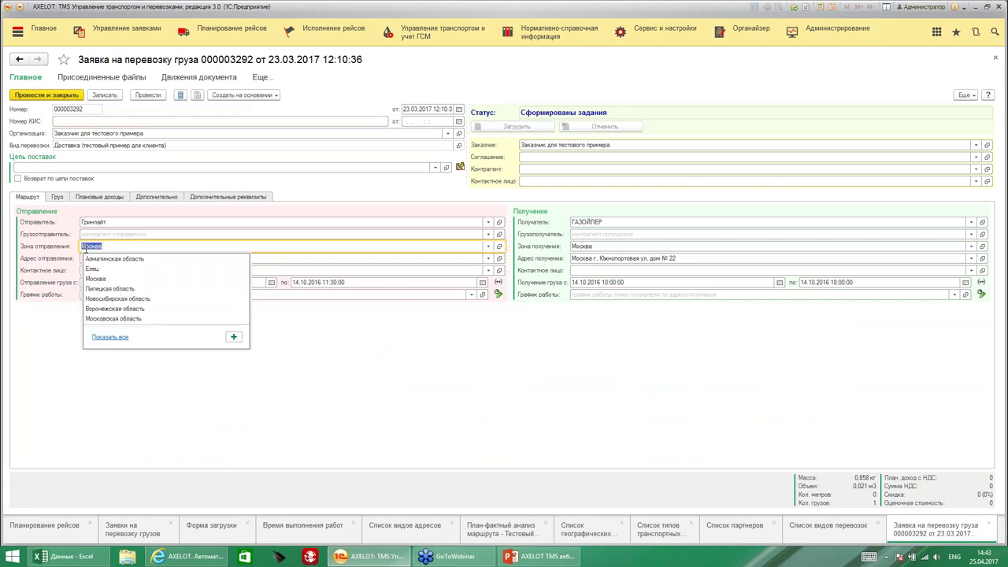
{"action": "left_click", "coordinate": [624, 247]}
{"action": "left_click", "coordinate": [623, 247]}
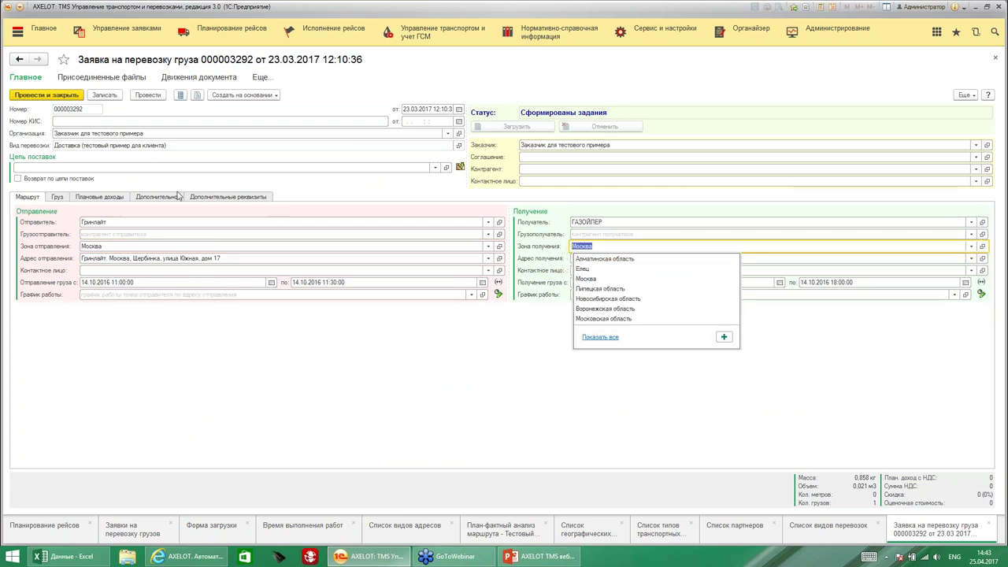
{"action": "left_click", "coordinate": [61, 197]}
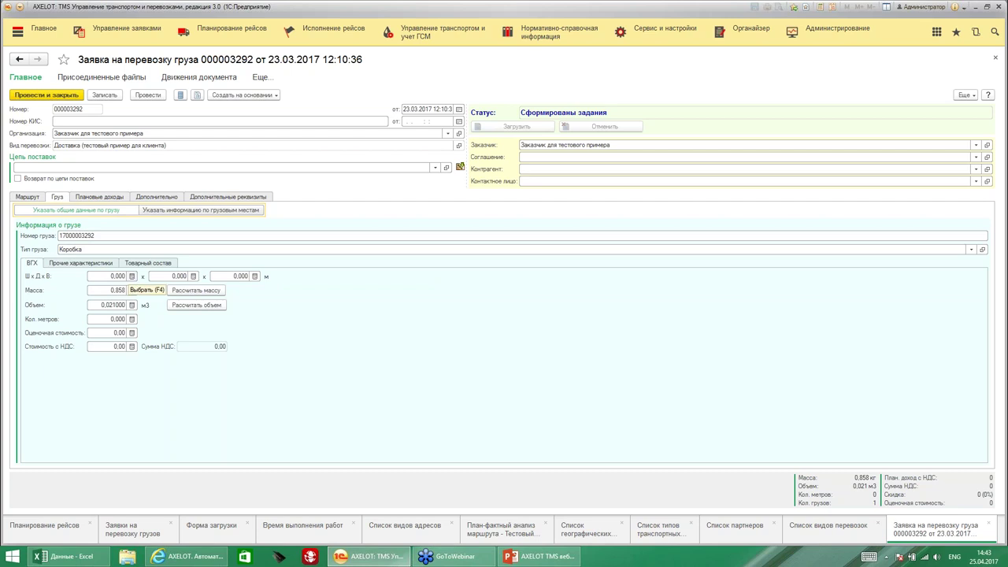
- View the request's route and related documents, and open the linked Задание на перевозку груза dated 27.03.2017 10:06:46
{"action": "left_click", "coordinate": [28, 198]}
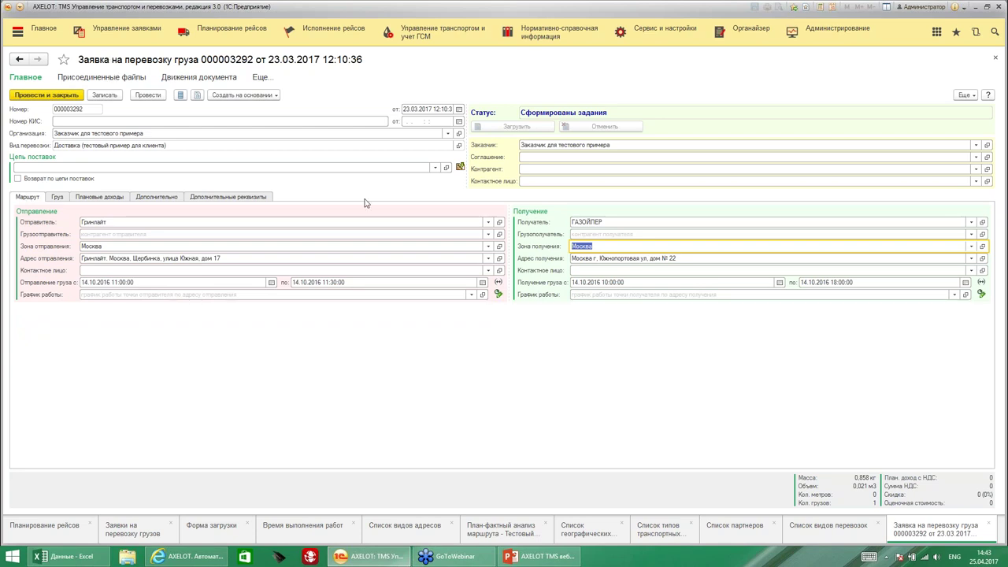
{"action": "left_click", "coordinate": [197, 95]}
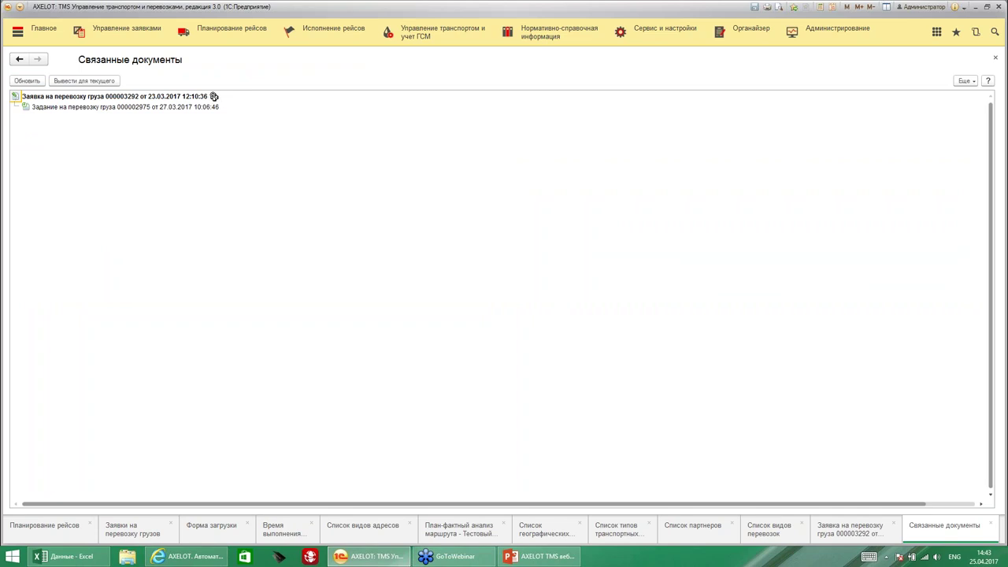
{"action": "left_click", "coordinate": [154, 108]}
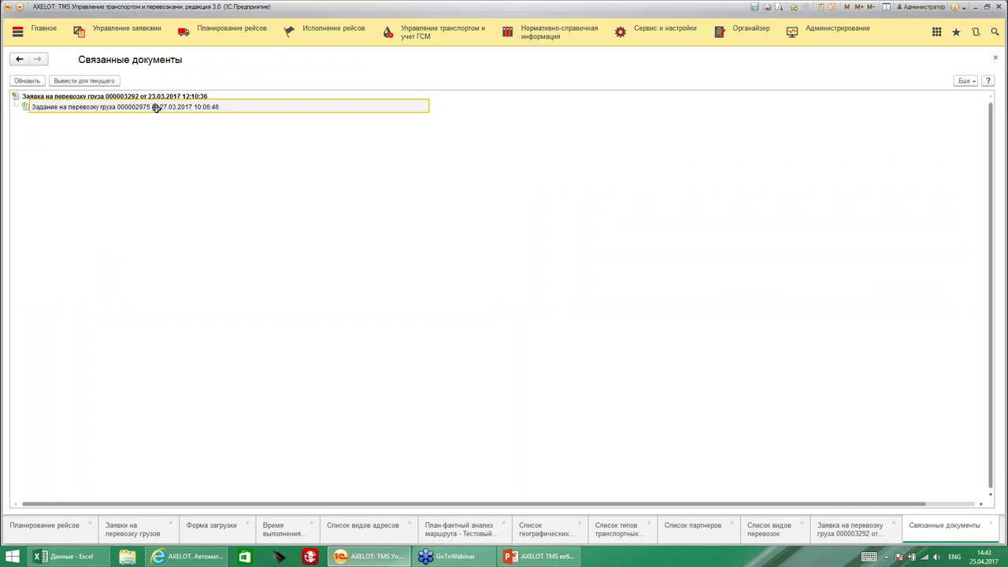
{"action": "double_click", "coordinate": [156, 108]}
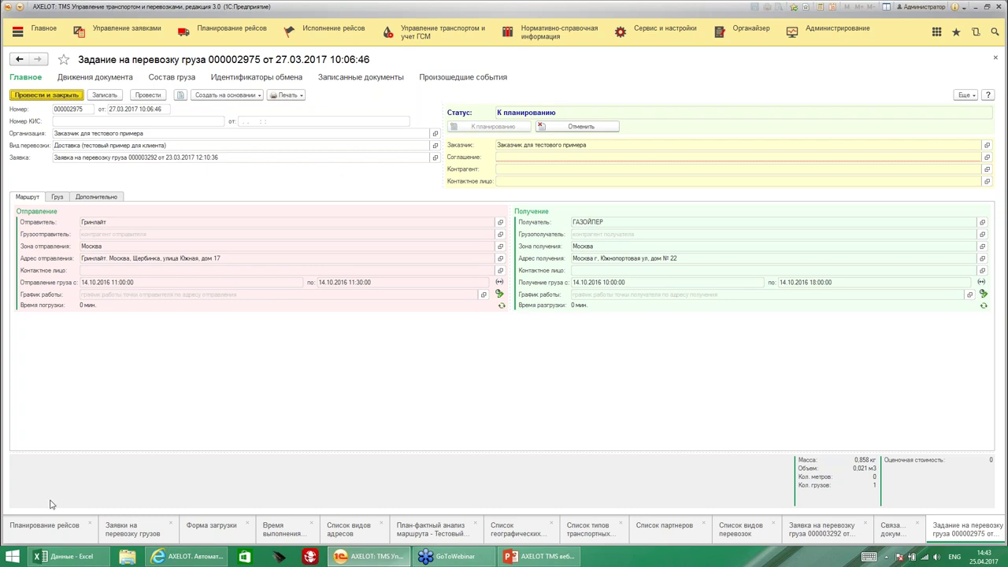
- In Планирование рейсов, mark all four planned trips and clear them so their transport tasks return to the unplanned list
{"action": "left_click", "coordinate": [27, 533]}
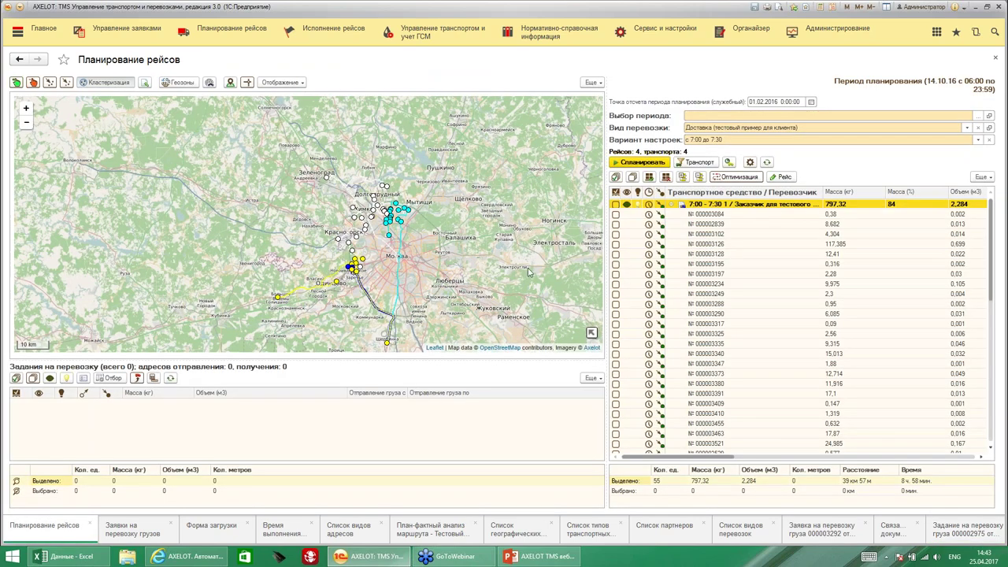
{"action": "left_click", "coordinate": [669, 205]}
{"action": "left_click", "coordinate": [615, 204]}
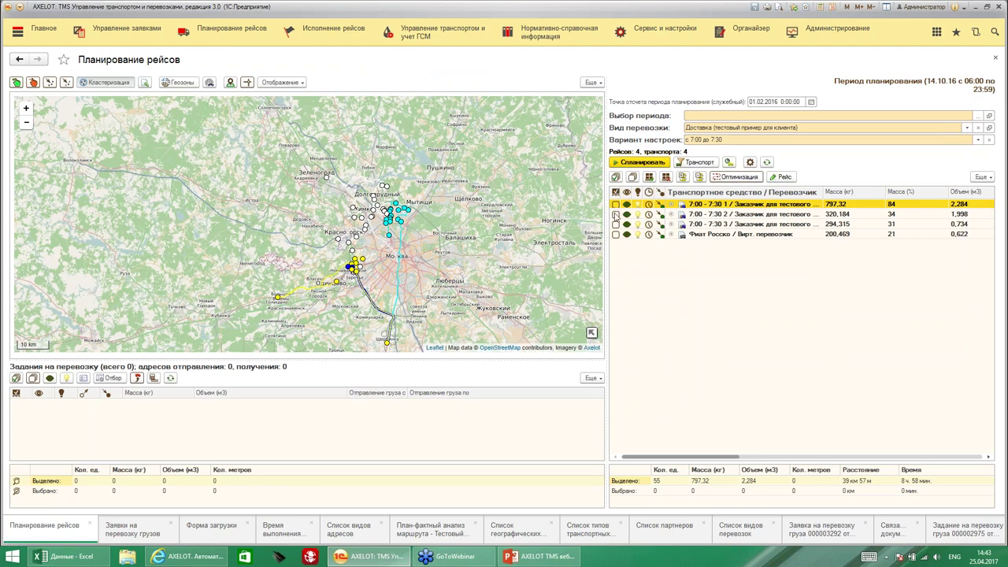
{"action": "left_click", "coordinate": [614, 214]}
{"action": "left_click", "coordinate": [614, 224]}
{"action": "left_click", "coordinate": [614, 234]}
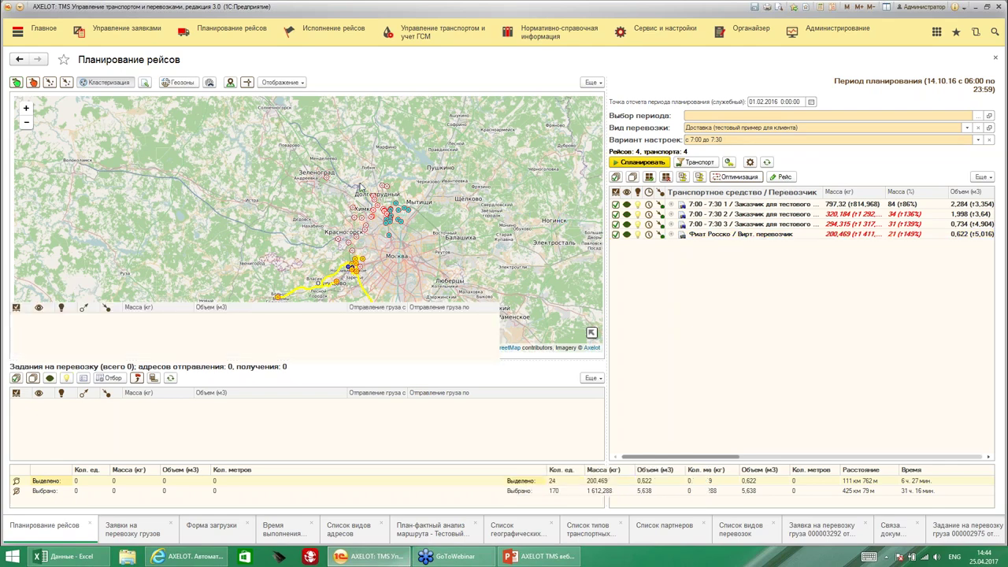
- Clear the Вариант настроек selection to show all transport tasks, and view their clusters on the map around Moscow
{"action": "left_click", "coordinate": [990, 140]}
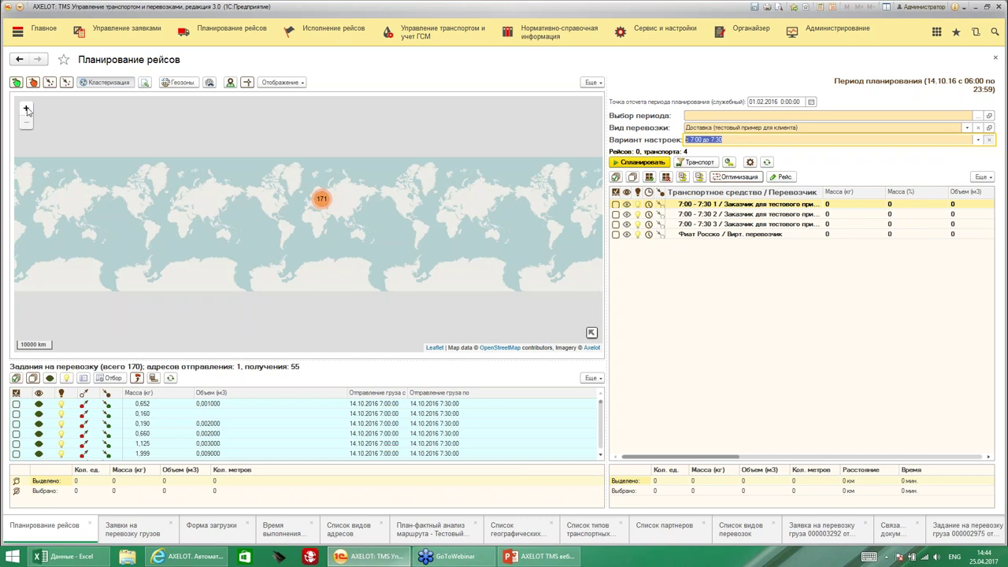
{"action": "key", "text": "BackSpace"}
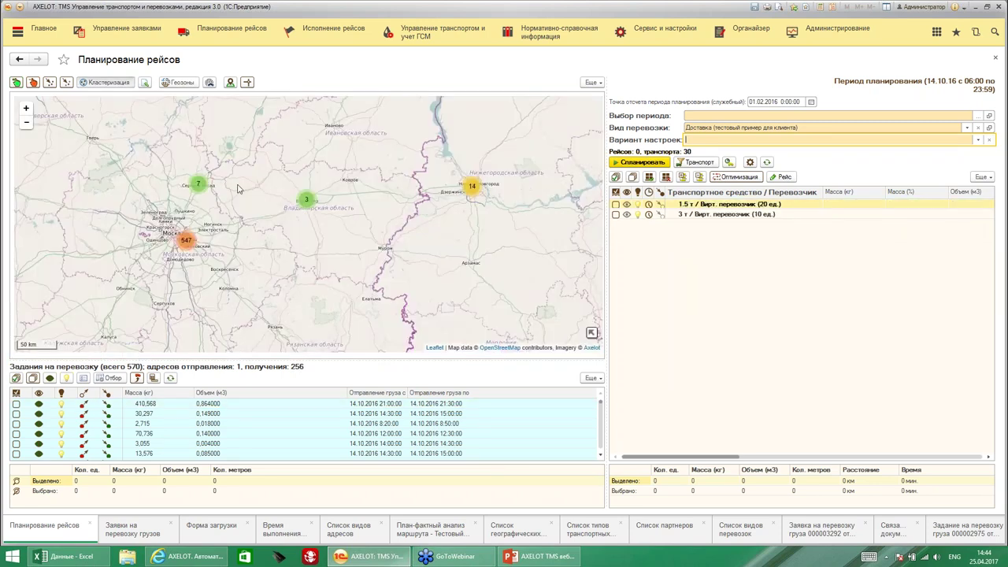
{"action": "left_click", "coordinate": [26, 107]}
{"action": "left_click_drag", "start_coordinate": [332, 221], "coordinate": [374, 223]}
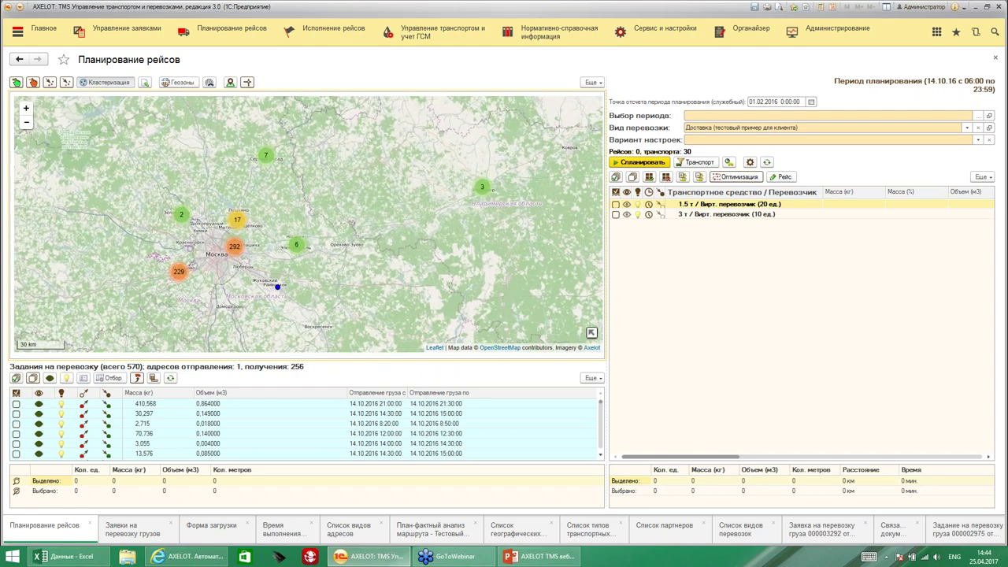
{"action": "scroll", "coordinate": [375, 222], "scroll_direction": "up", "scroll_amount": 1}
{"action": "scroll", "coordinate": [349, 236], "scroll_direction": "up", "scroll_amount": 1}
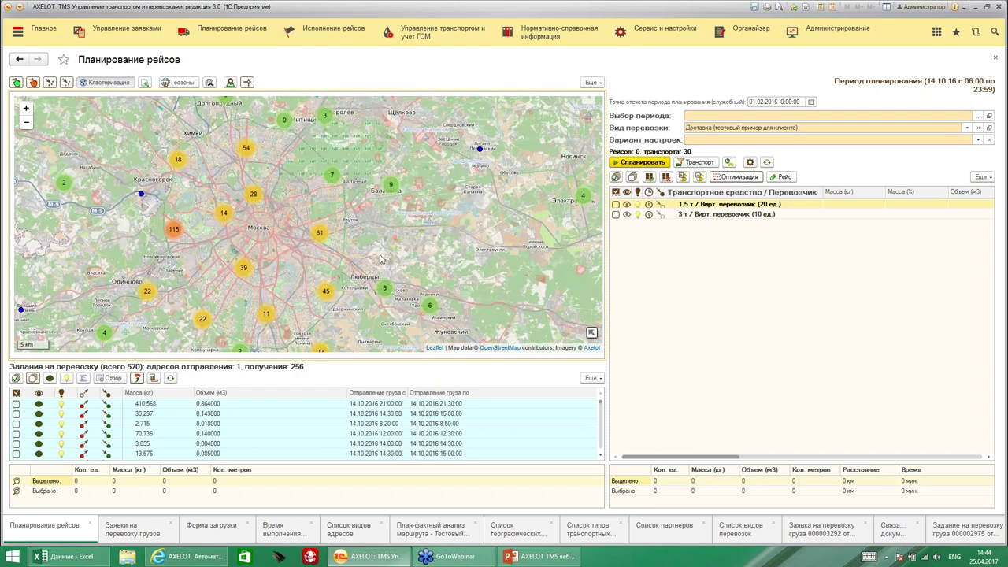
{"action": "left_click_drag", "start_coordinate": [296, 236], "coordinate": [314, 213]}
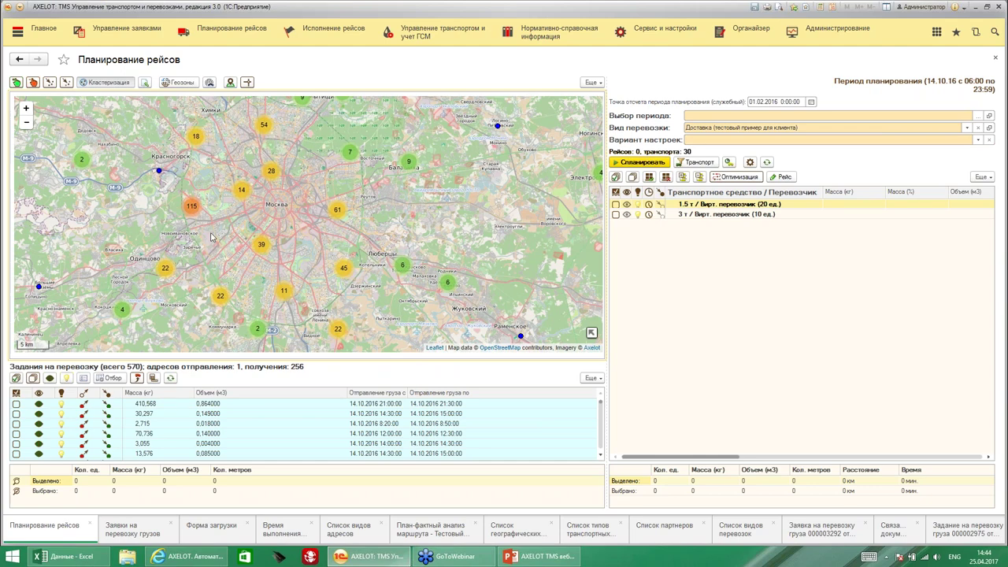
- Turn off Кластеризация on the map and examine the individual sending and delivery points around Moscow
{"action": "left_click", "coordinate": [107, 84]}
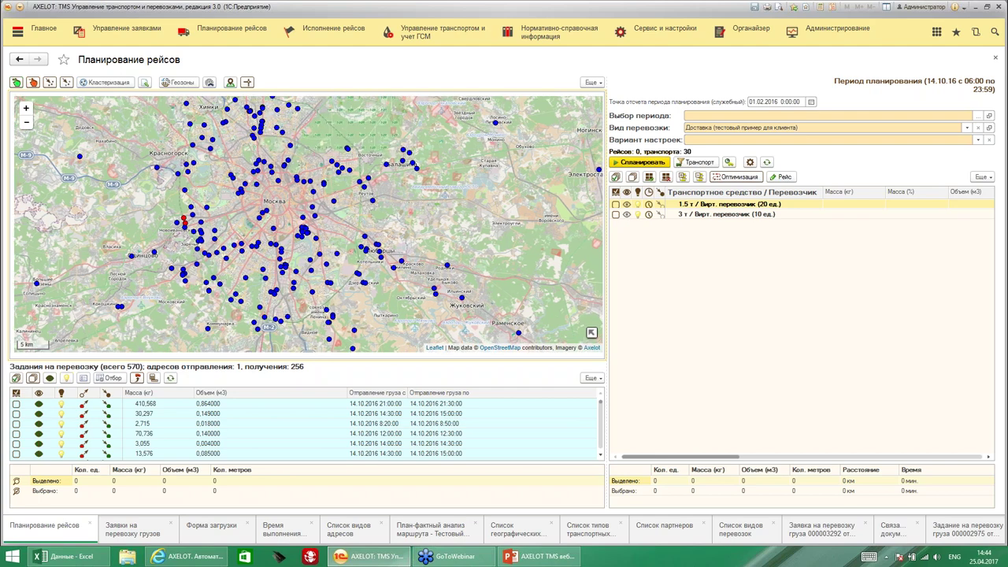
{"action": "left_click_drag", "start_coordinate": [224, 218], "coordinate": [202, 175]}
{"action": "left_click_drag", "start_coordinate": [256, 264], "coordinate": [243, 221]}
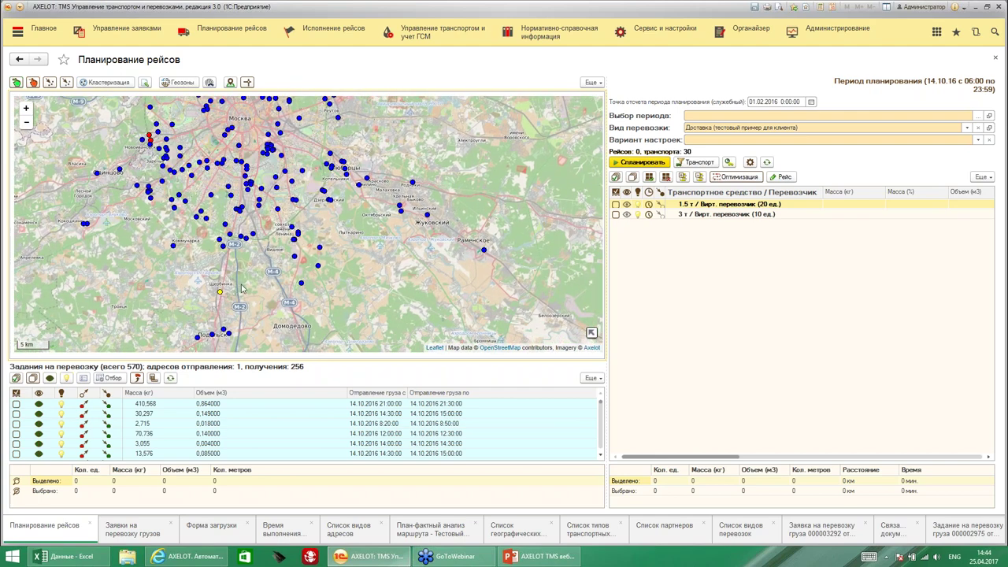
{"action": "left_click_drag", "start_coordinate": [141, 252], "coordinate": [148, 304]}
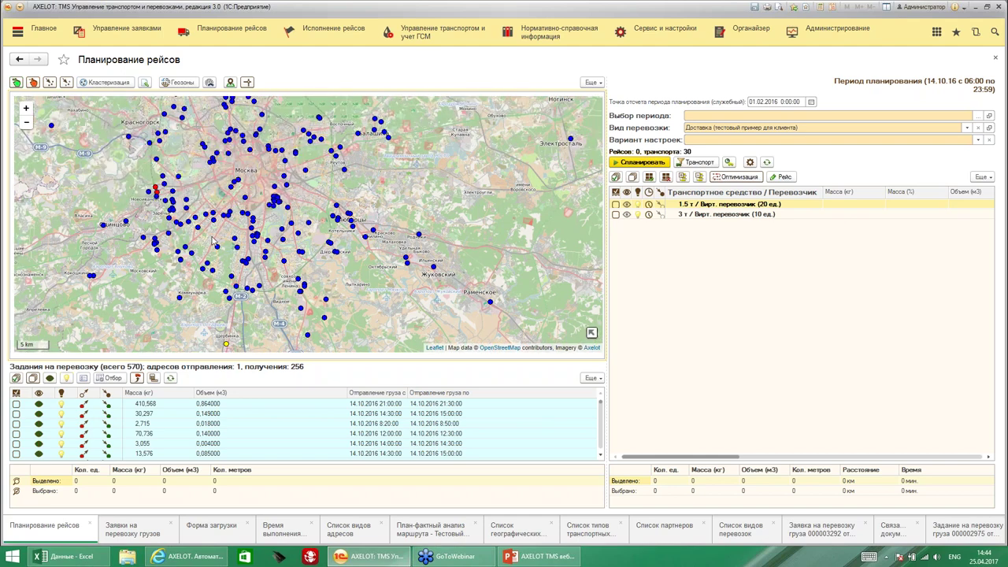
{"action": "scroll", "coordinate": [150, 187], "scroll_direction": "up", "scroll_amount": 2}
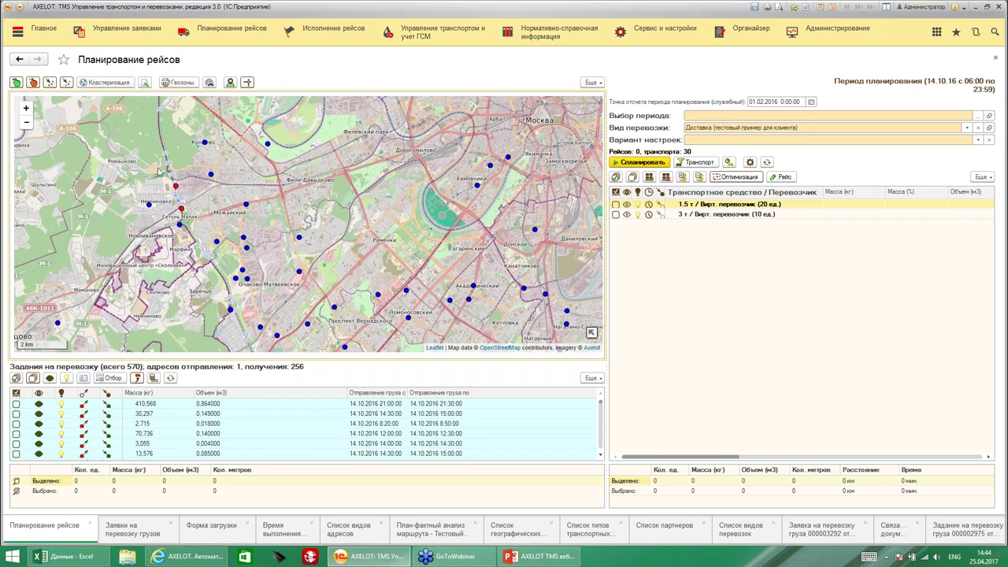
{"action": "scroll", "coordinate": [346, 251], "scroll_direction": "down", "scroll_amount": 1}
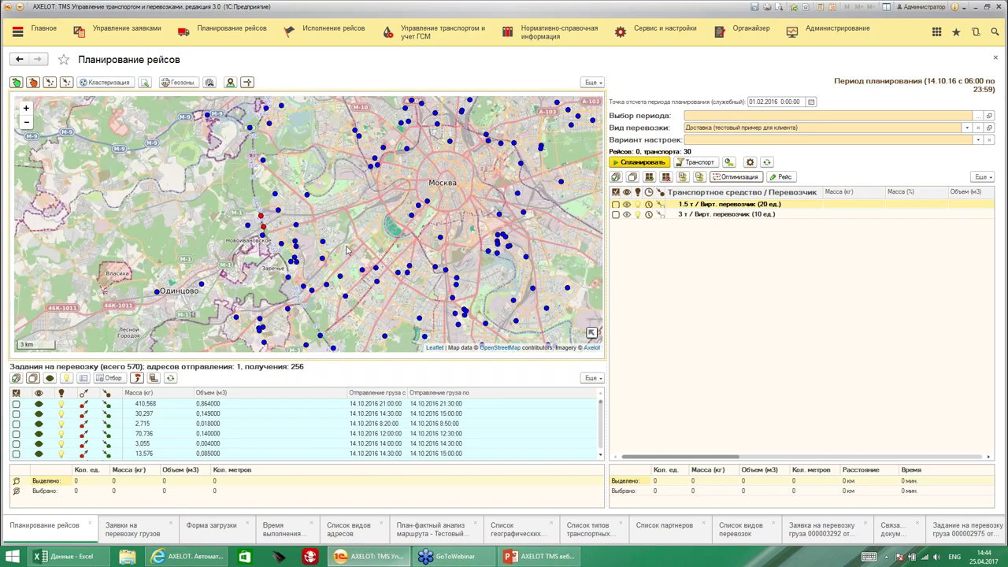
{"action": "scroll", "coordinate": [353, 223], "scroll_direction": "down", "scroll_amount": 1}
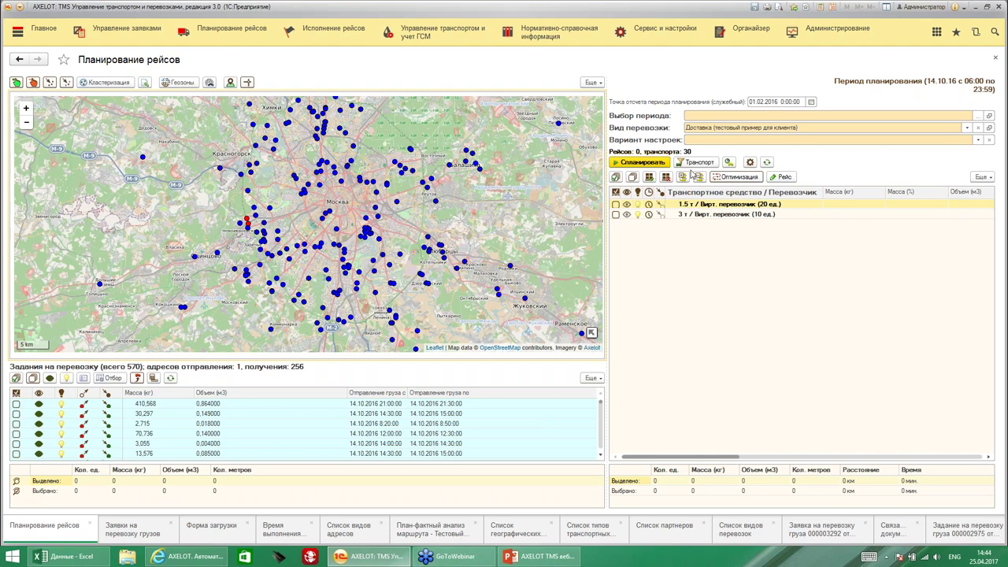
- Open the planning parameters, check the Данные workbook's delivery times in Excel, and return to view the Контролируемый показатель options
{"action": "left_click", "coordinate": [750, 162]}
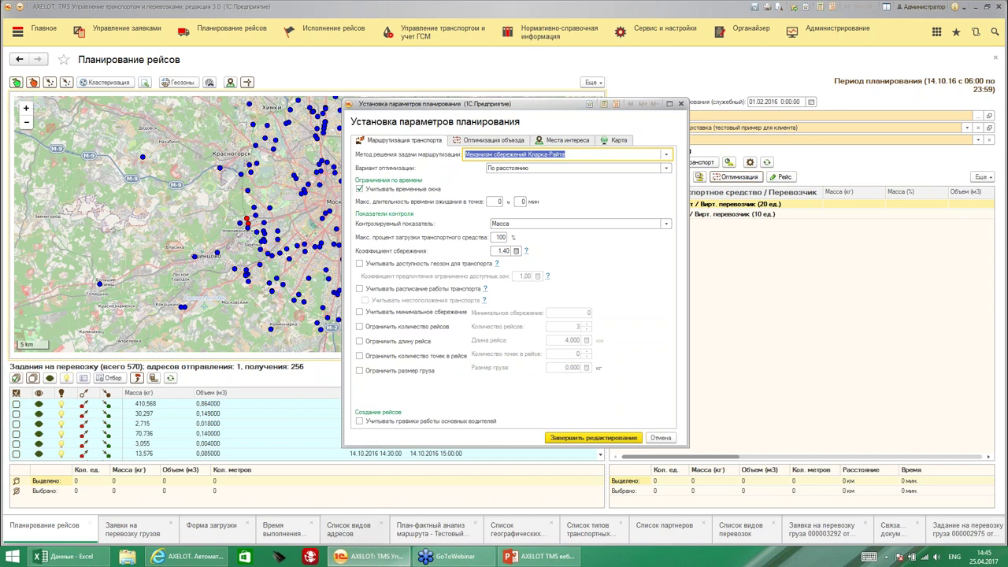
{"action": "left_click", "coordinate": [71, 556]}
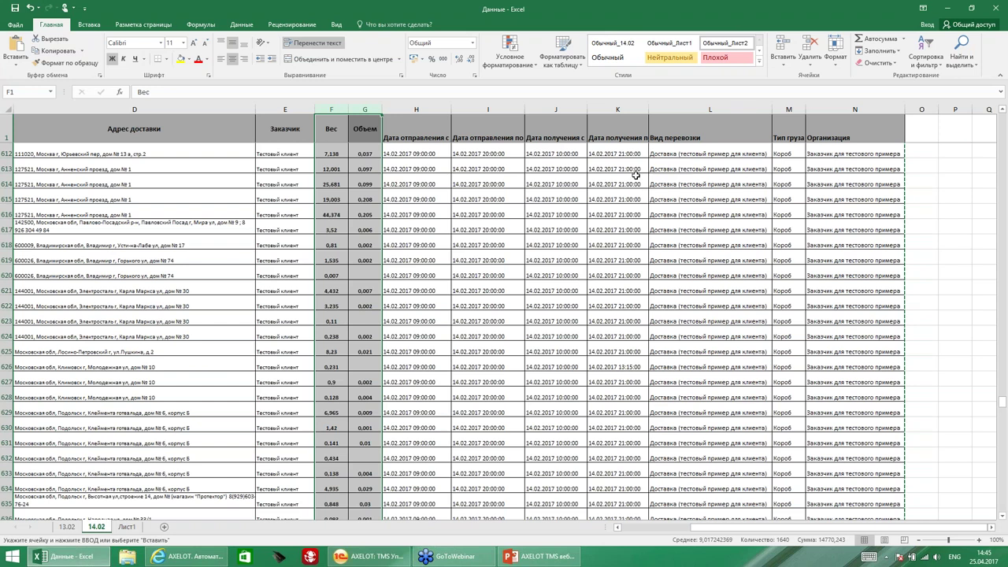
{"action": "left_click", "coordinate": [959, 8]}
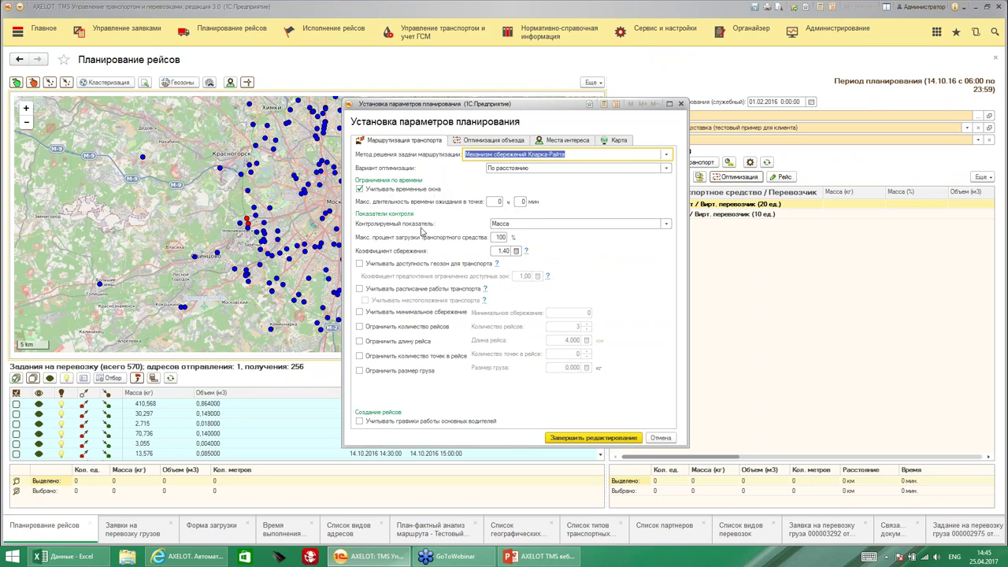
{"action": "left_click", "coordinate": [667, 225]}
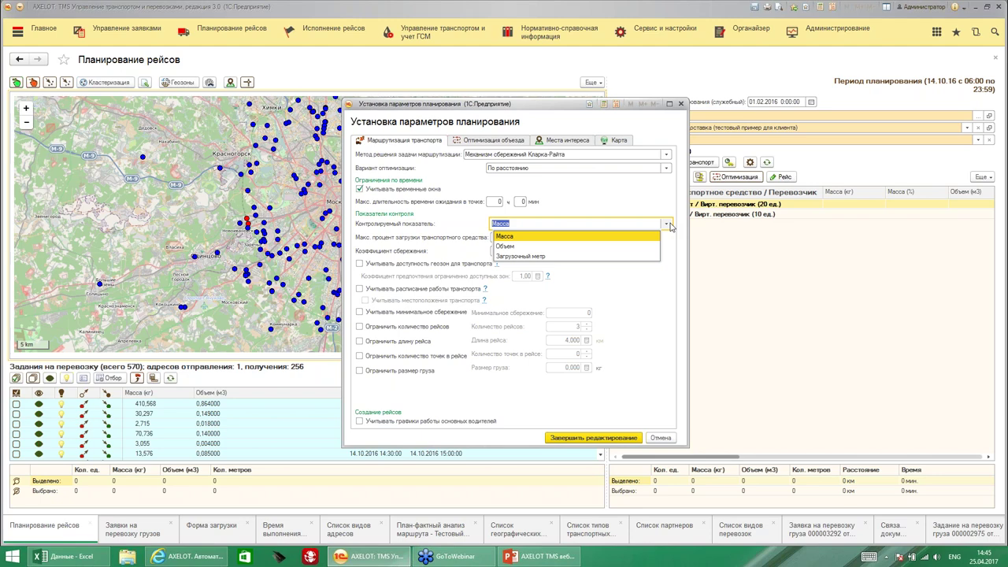
{"action": "left_click", "coordinate": [609, 279]}
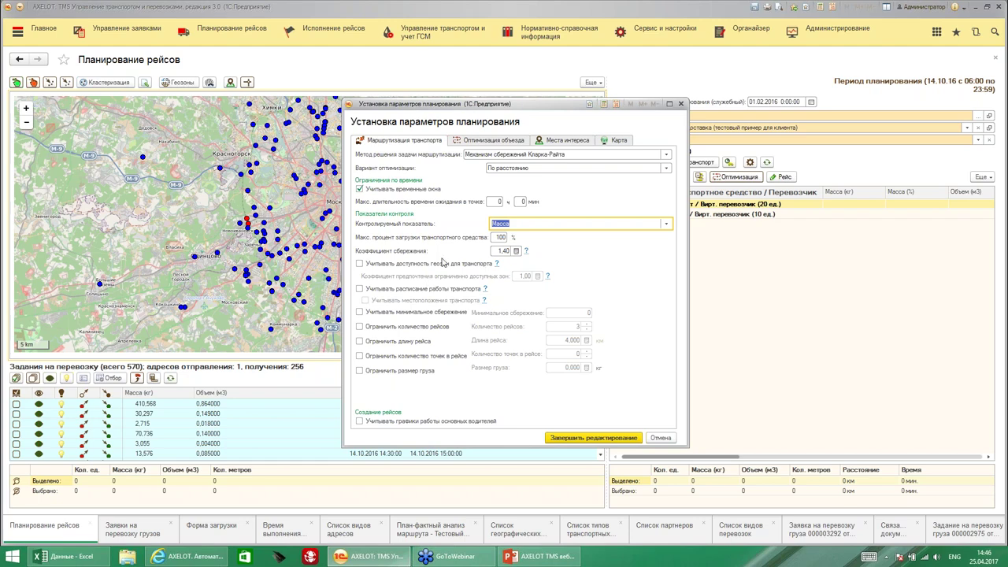
- Enable Учитывать доступность геозон для транспорта and set Вариант оптимизации to По времени
{"action": "left_click", "coordinate": [359, 265]}
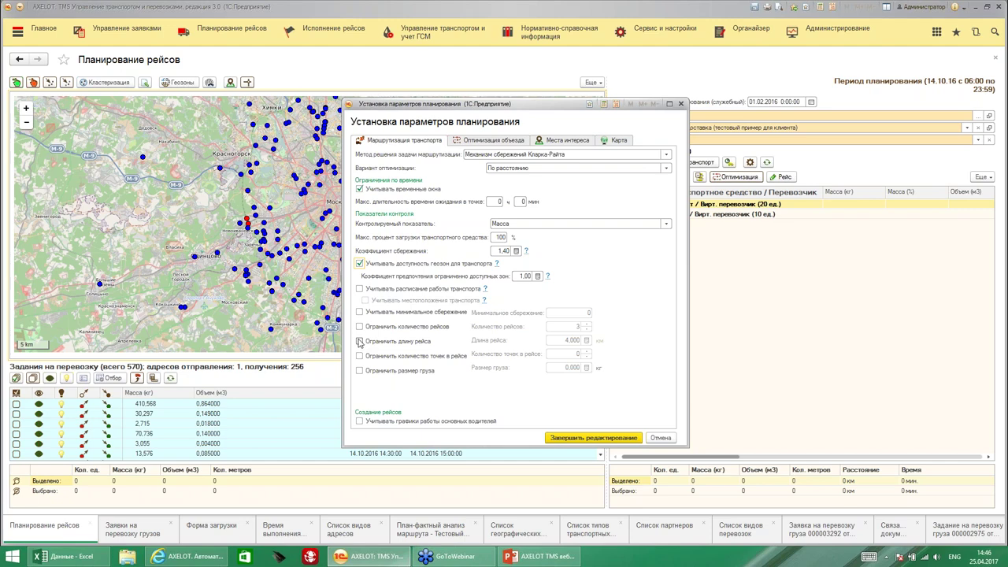
{"action": "left_click", "coordinate": [666, 168]}
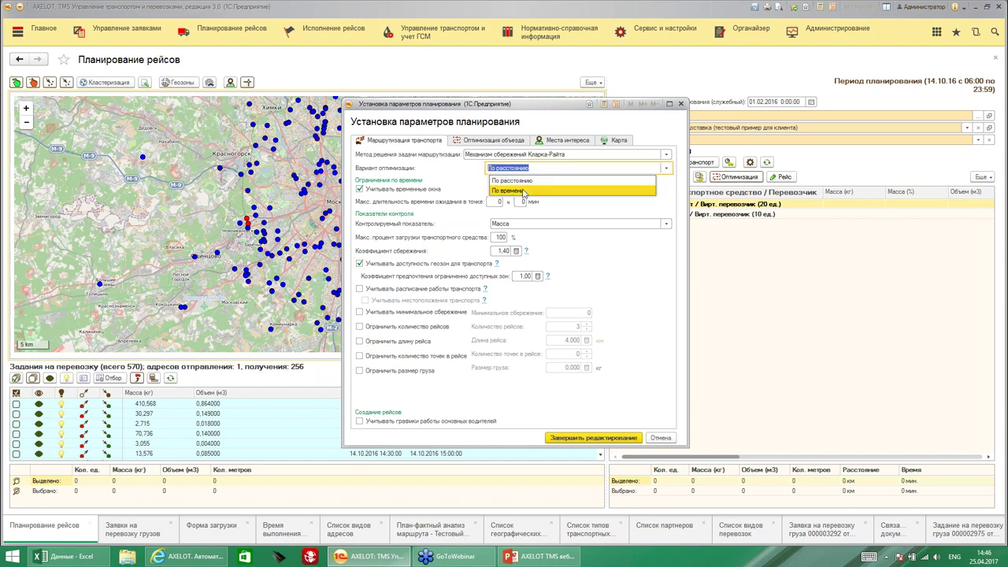
{"action": "left_click", "coordinate": [524, 191]}
- Limit the trip length to 8 hours and the points per trip to 20, and close the planning parameters without finishing the edit
{"action": "left_click", "coordinate": [359, 341]}
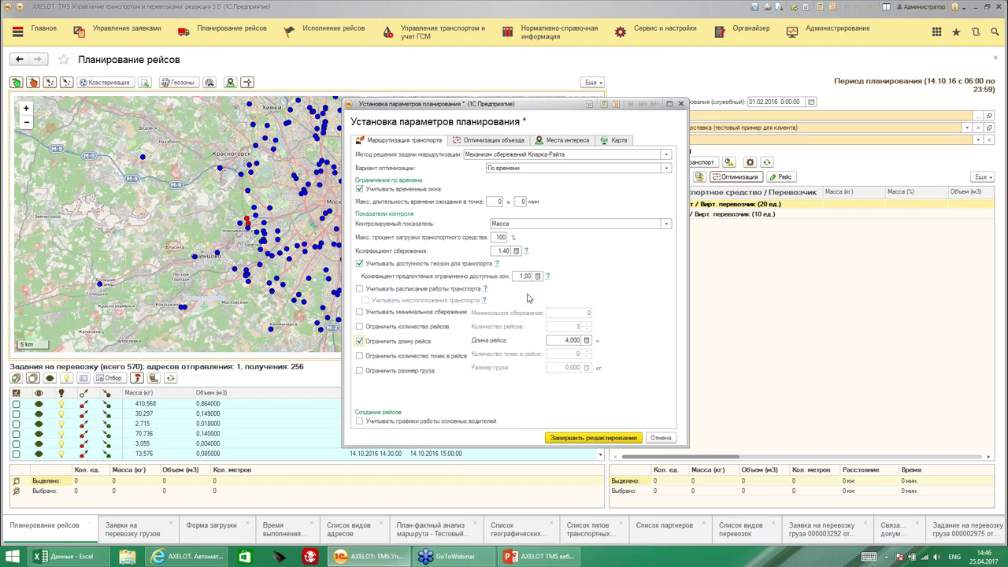
{"action": "left_click", "coordinate": [564, 340]}
{"action": "double_click", "coordinate": [565, 340]}
{"action": "type", "text": "8"}
{"action": "left_click", "coordinate": [359, 356]}
{"action": "left_click", "coordinate": [569, 353]}
{"action": "type", "text": "20"}
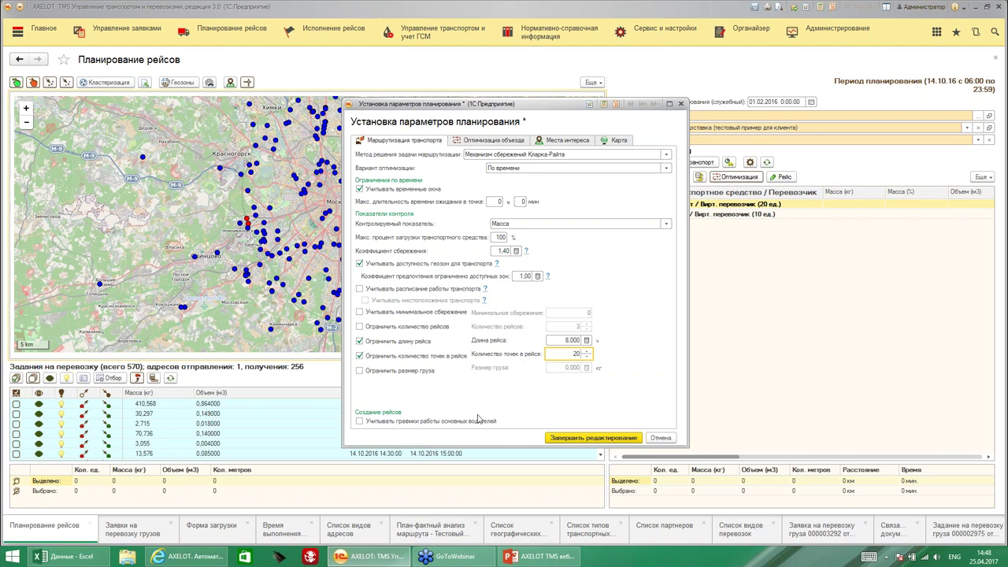
{"action": "left_click", "coordinate": [682, 105]}
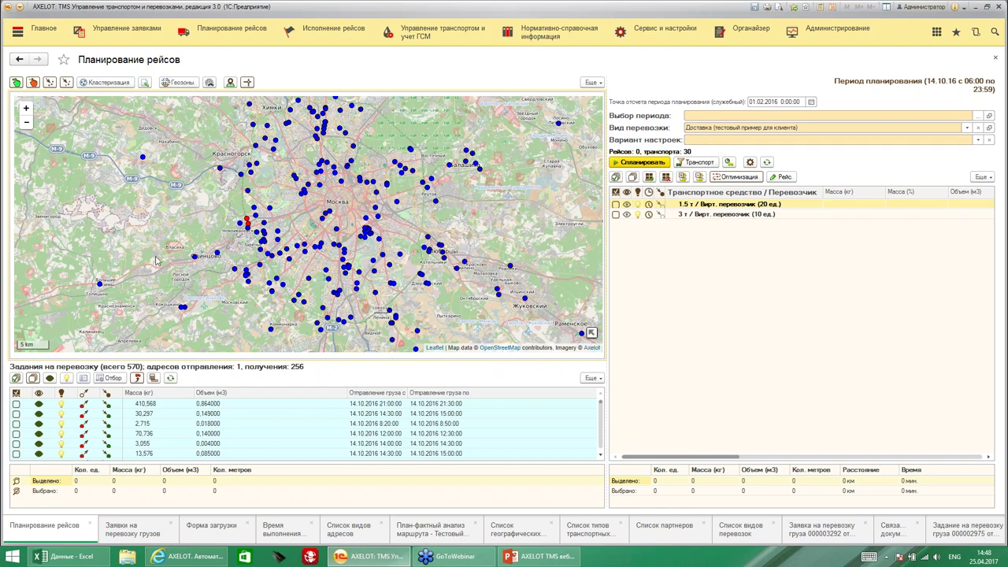
- Open the transport task list's filter settings, look through the available fields, and close them without adding a condition
{"action": "left_click_drag", "start_coordinate": [466, 211], "coordinate": [442, 245]}
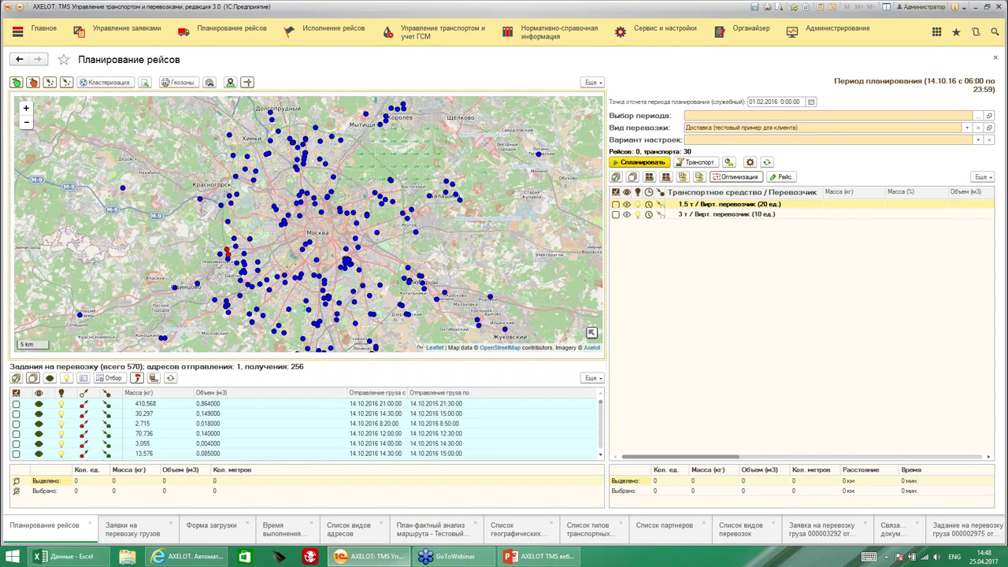
{"action": "left_click", "coordinate": [379, 201]}
{"action": "left_click", "coordinate": [107, 377]}
{"action": "left_click_drag", "start_coordinate": [504, 71], "coordinate": [595, 60]}
{"action": "left_click_drag", "start_coordinate": [481, 373], "coordinate": [481, 480]}
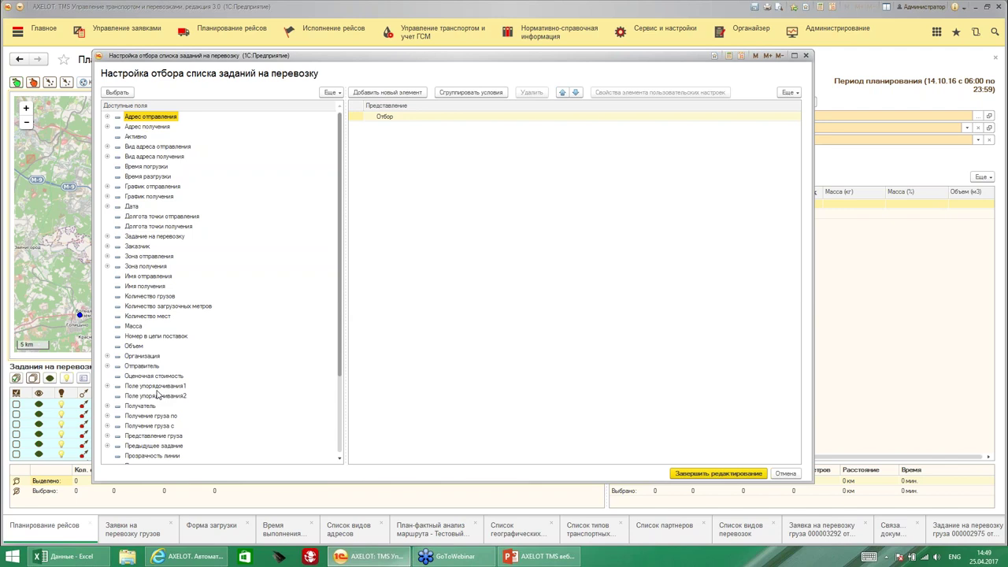
{"action": "left_click", "coordinate": [156, 336]}
{"action": "scroll", "coordinate": [156, 340], "scroll_direction": "down", "scroll_amount": 3}
{"action": "scroll", "coordinate": [156, 340], "scroll_direction": "up", "scroll_amount": 3}
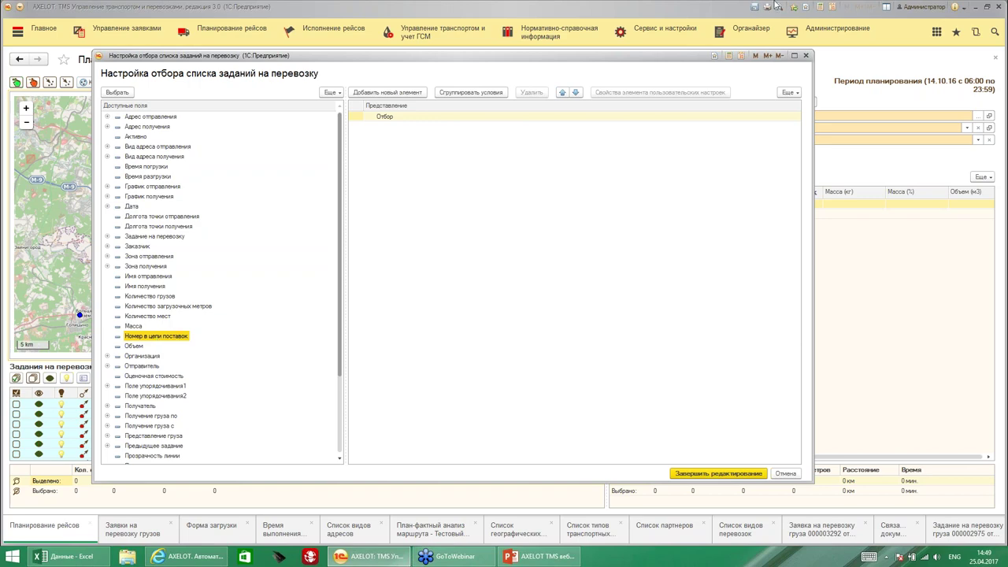
{"action": "left_click", "coordinate": [805, 55]}
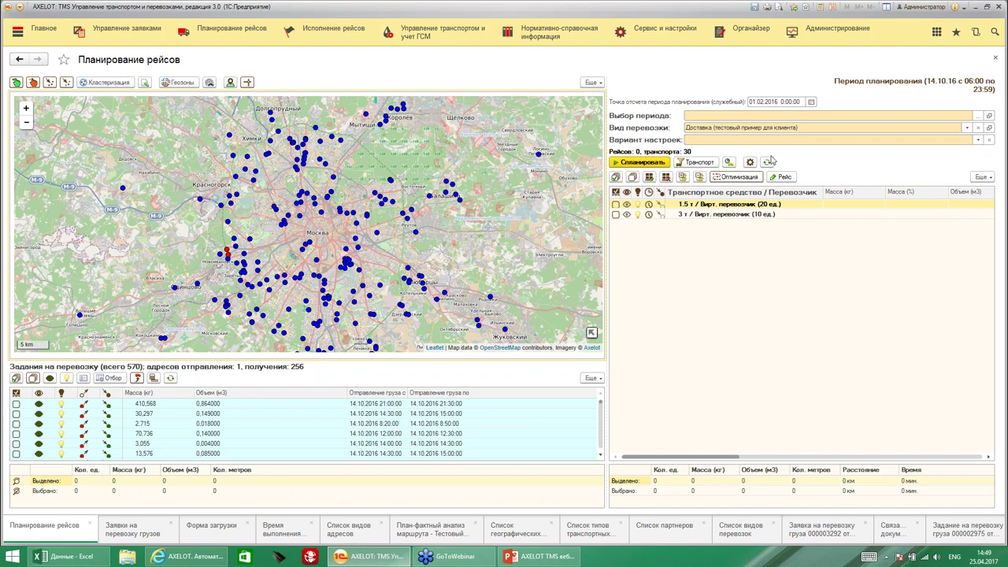
- Set Вариант настроек to с 7:00 до 7:30 for the trip planning
{"action": "left_click", "coordinate": [978, 140]}
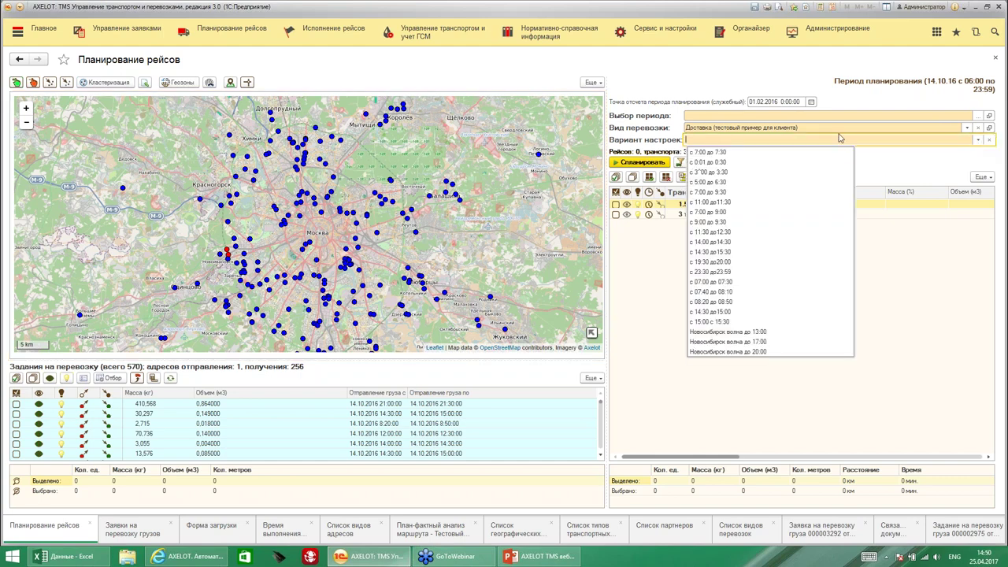
{"action": "key", "text": "Down"}
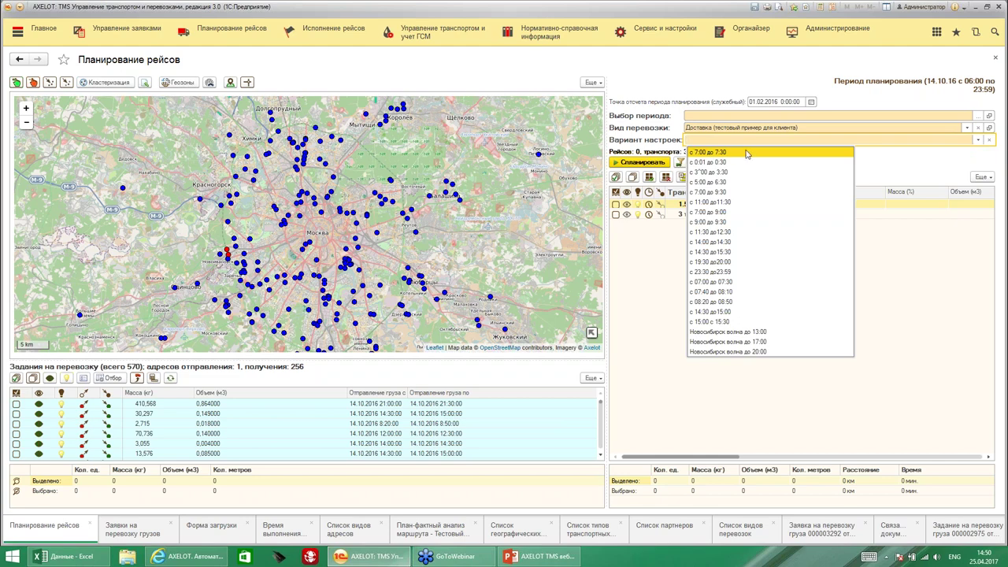
{"action": "key", "text": "Escape"}
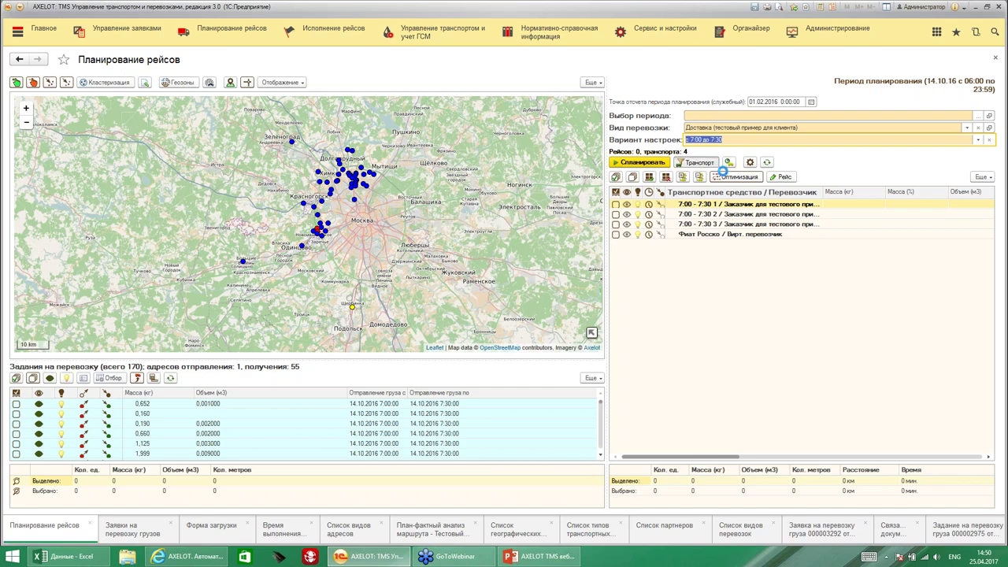
- Open the selection of available vehicles and switch the real vehicles to the view grouped by carrier and vehicle type
{"action": "left_click", "coordinate": [680, 192]}
{"action": "left_click", "coordinate": [696, 162]}
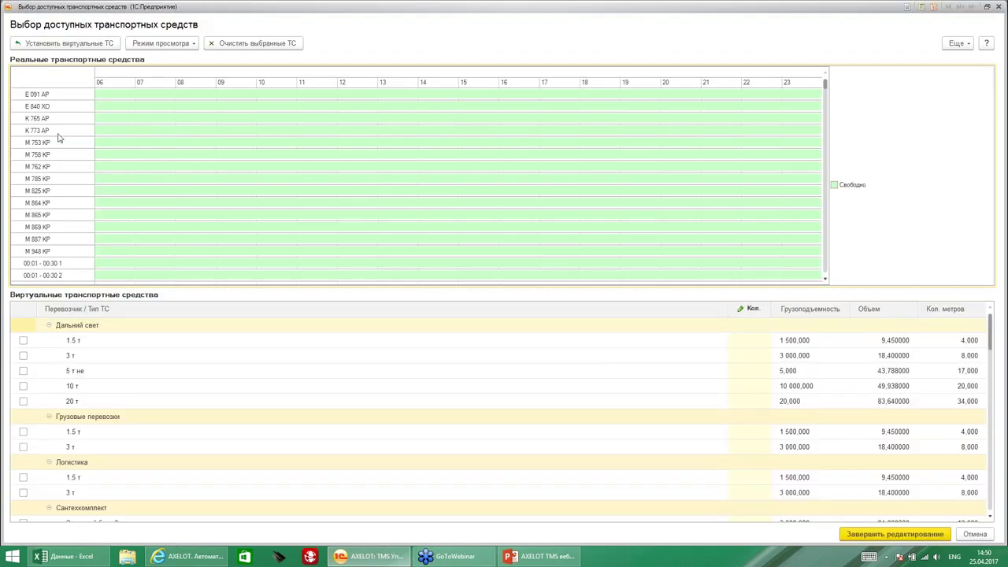
{"action": "left_click", "coordinate": [187, 43]}
{"action": "left_click", "coordinate": [162, 59]}
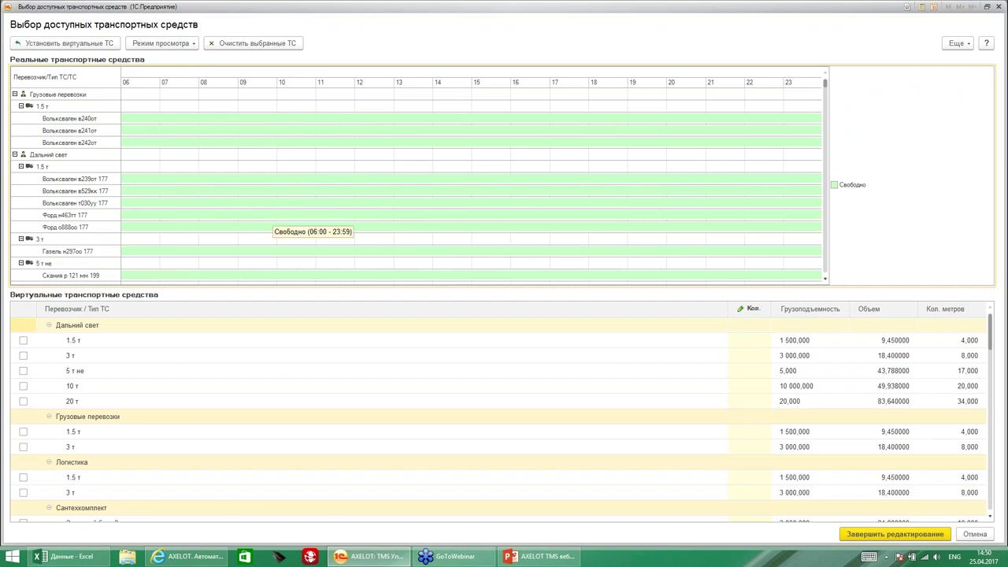
{"action": "mouse_move", "coordinate": [262, 196]}
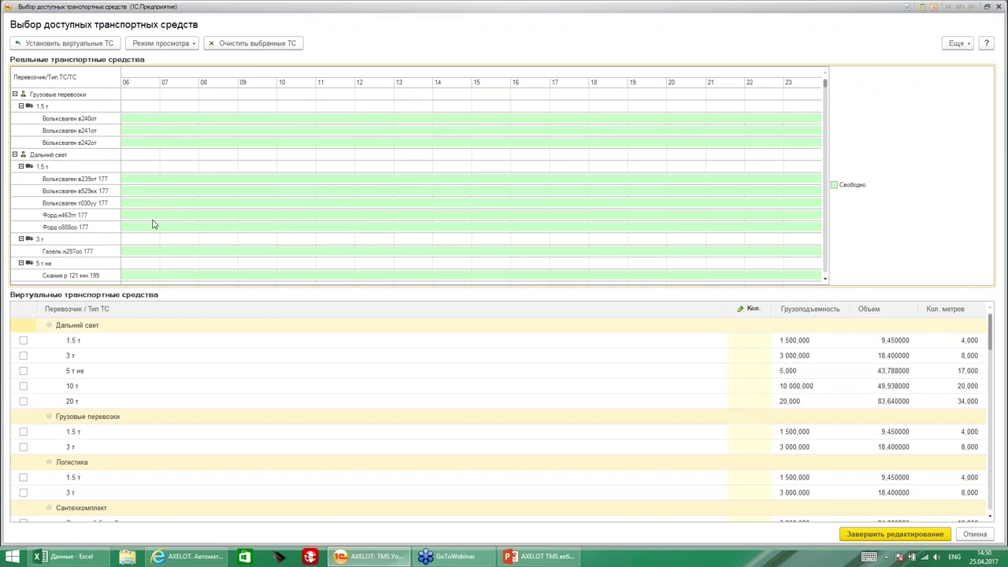
{"action": "mouse_move", "coordinate": [356, 204]}
- Look through the virtual vehicle types listed by carrier and close the vehicle selection without choosing any
{"action": "left_click", "coordinate": [180, 373]}
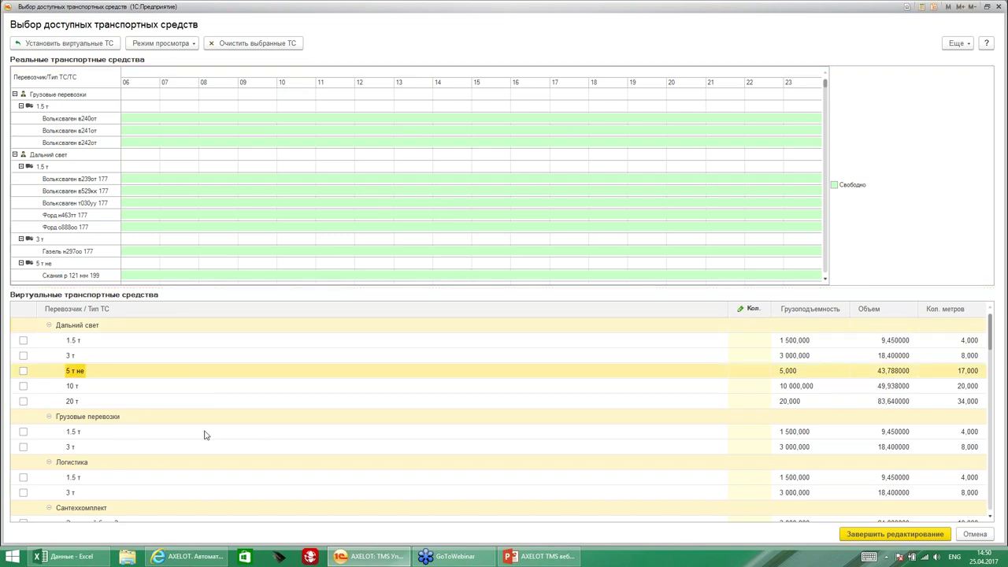
{"action": "scroll", "coordinate": [341, 376], "scroll_direction": "down", "scroll_amount": 10}
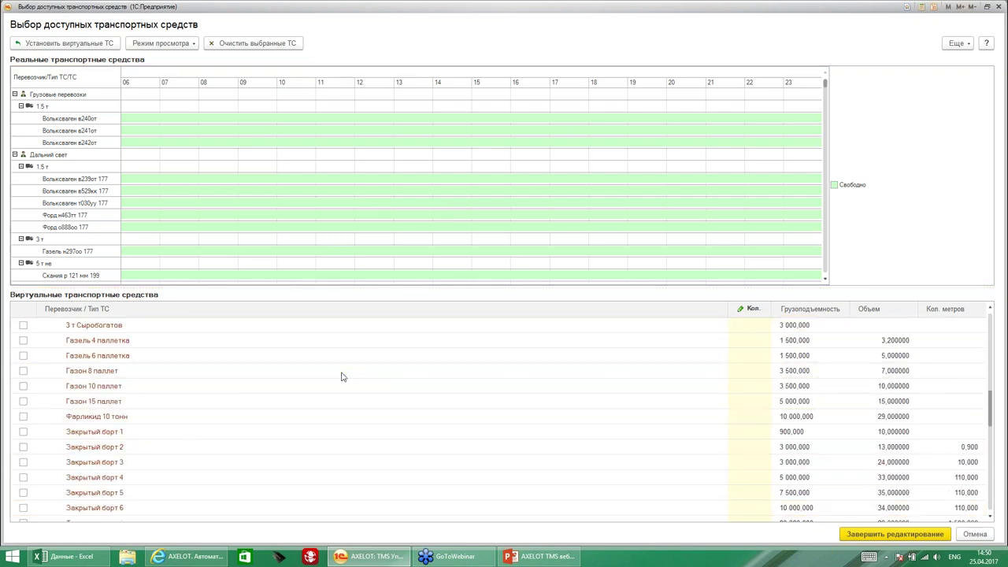
{"action": "scroll", "coordinate": [341, 376], "scroll_direction": "up", "scroll_amount": 2}
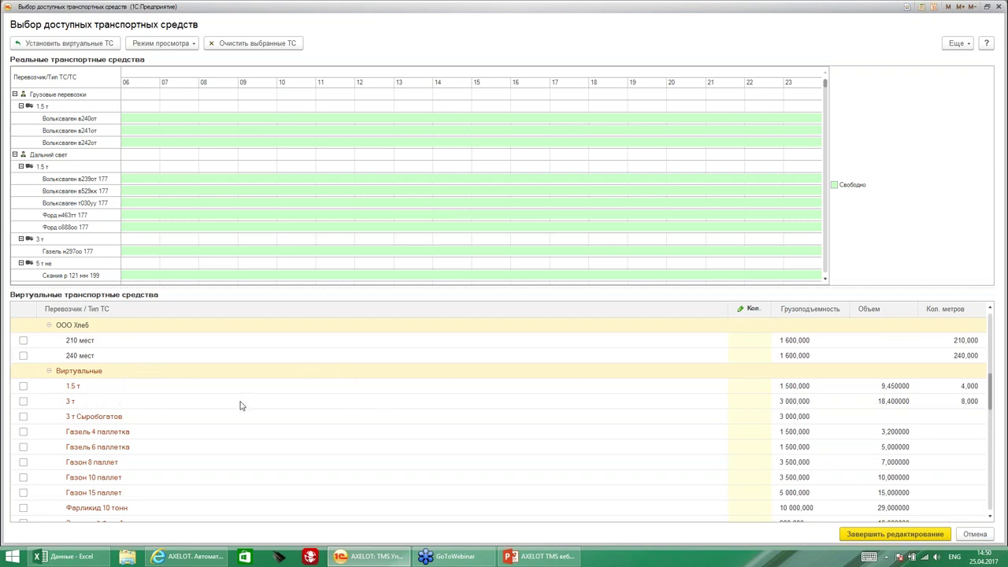
{"action": "mouse_move", "coordinate": [723, 233]}
{"action": "left_click", "coordinate": [1001, 8]}
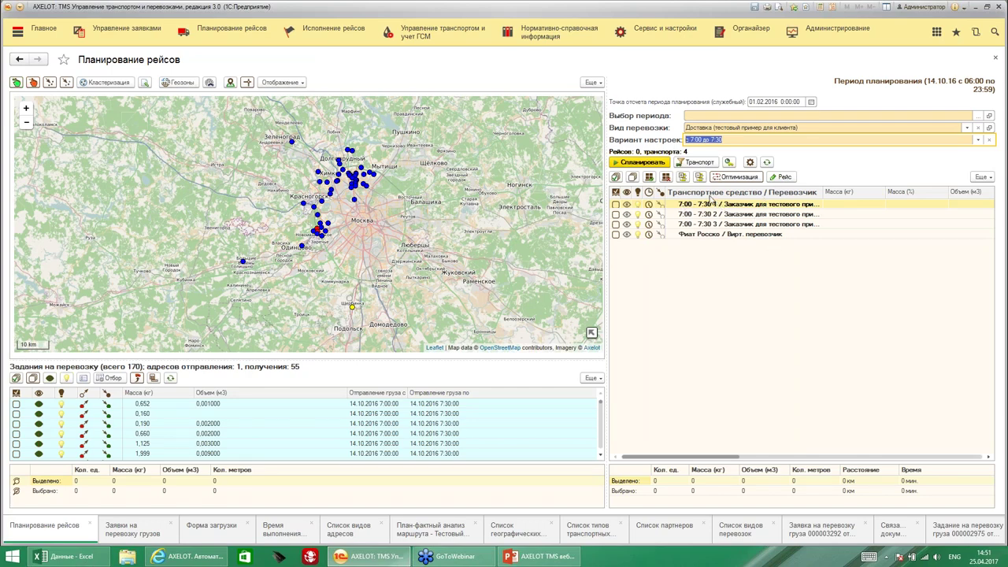
- Plan the trips automatically and hide all trips except 7:00 - 7:30 2
{"action": "left_click", "coordinate": [638, 163]}
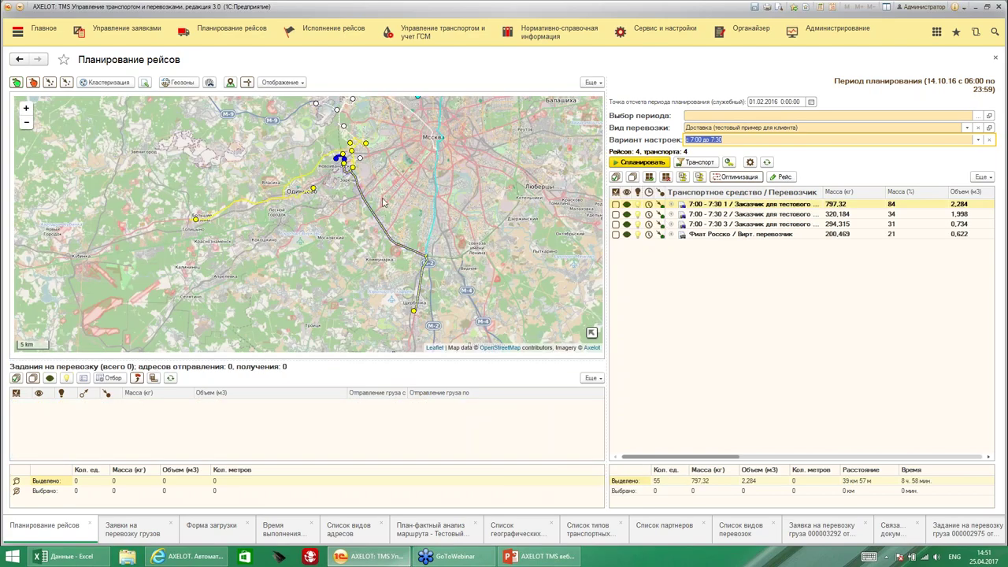
{"action": "left_click_drag", "start_coordinate": [344, 167], "coordinate": [255, 301]}
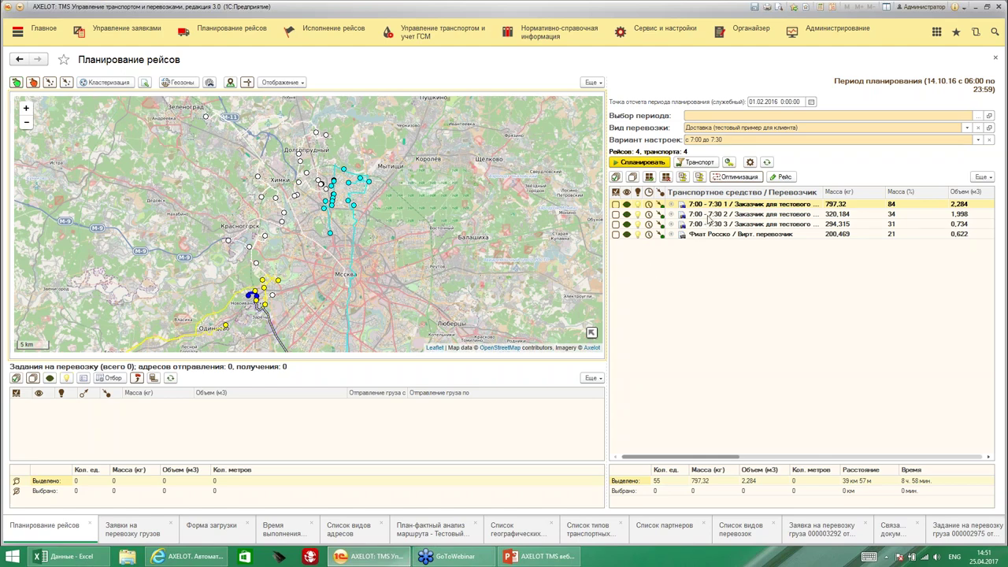
{"action": "right_click", "coordinate": [712, 216]}
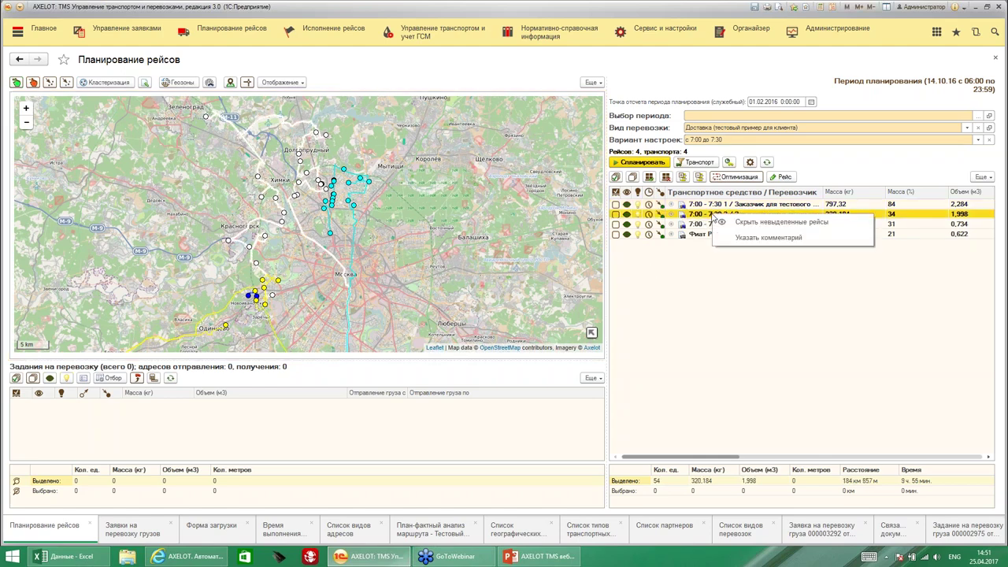
{"action": "left_click", "coordinate": [743, 222]}
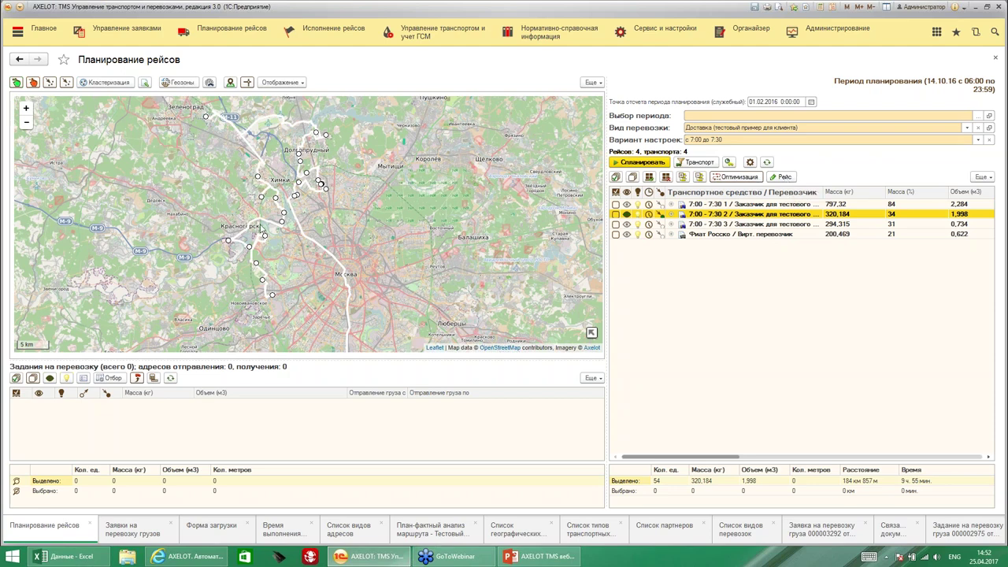
- Open the 7:00 - 7:30 2 trip for route editing and examine its numbered stops on the map
{"action": "left_click", "coordinate": [781, 177]}
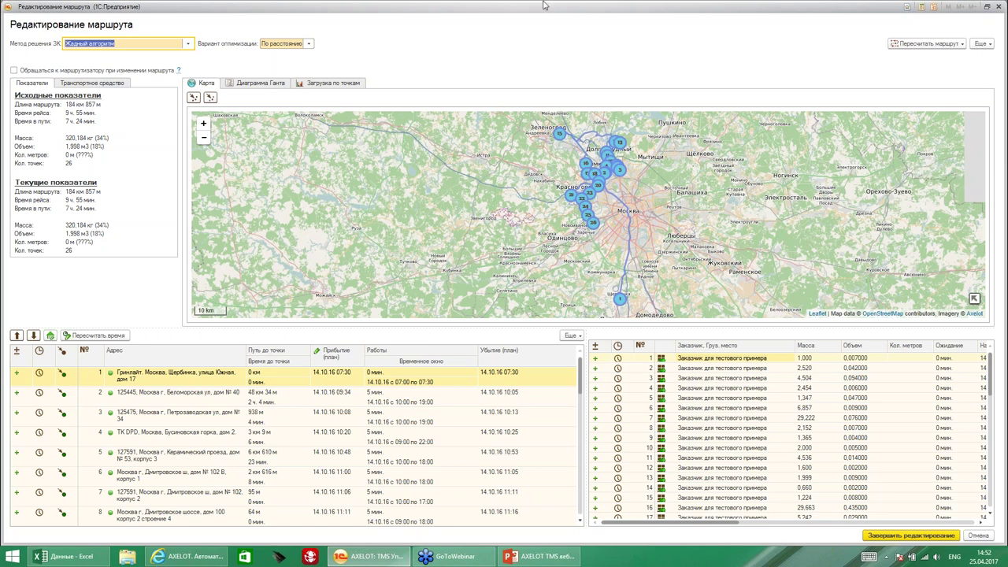
{"action": "left_click", "coordinate": [203, 124]}
{"action": "key", "text": "Right"}
{"action": "key", "text": "Right"}
{"action": "key", "text": "Right"}
{"action": "key", "text": "Up"}
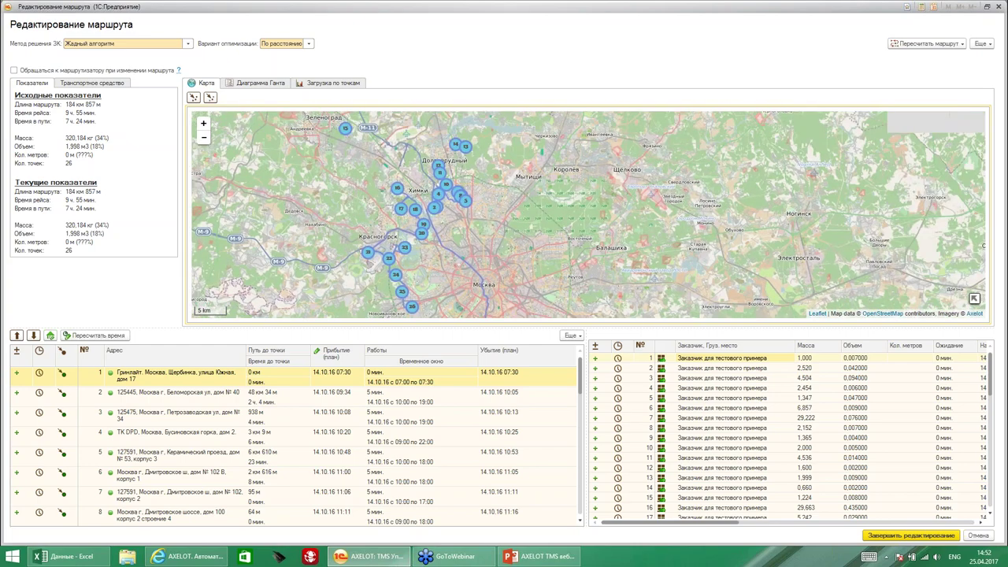
{"action": "key", "text": "Down"}
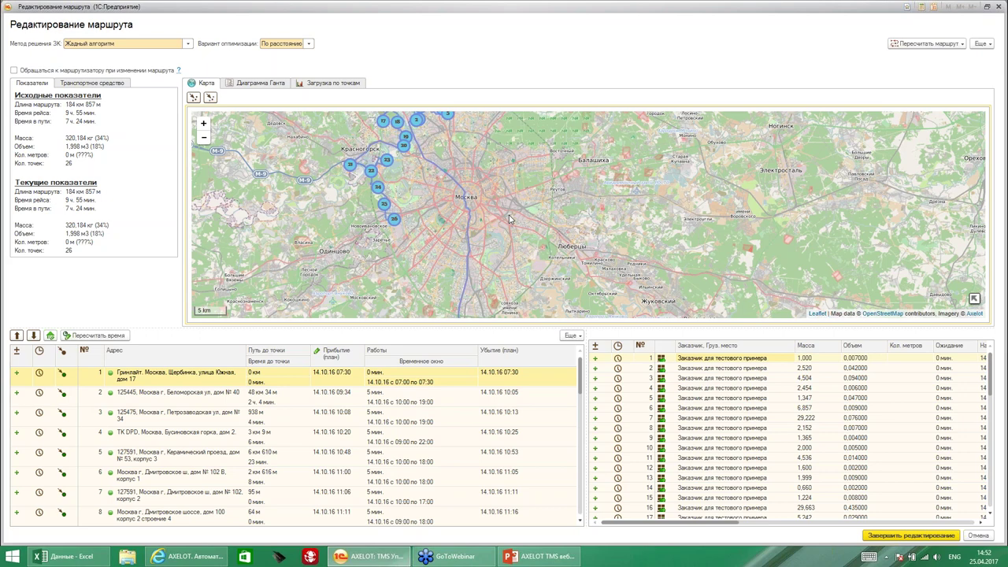
{"action": "left_click_drag", "start_coordinate": [525, 207], "coordinate": [522, 229]}
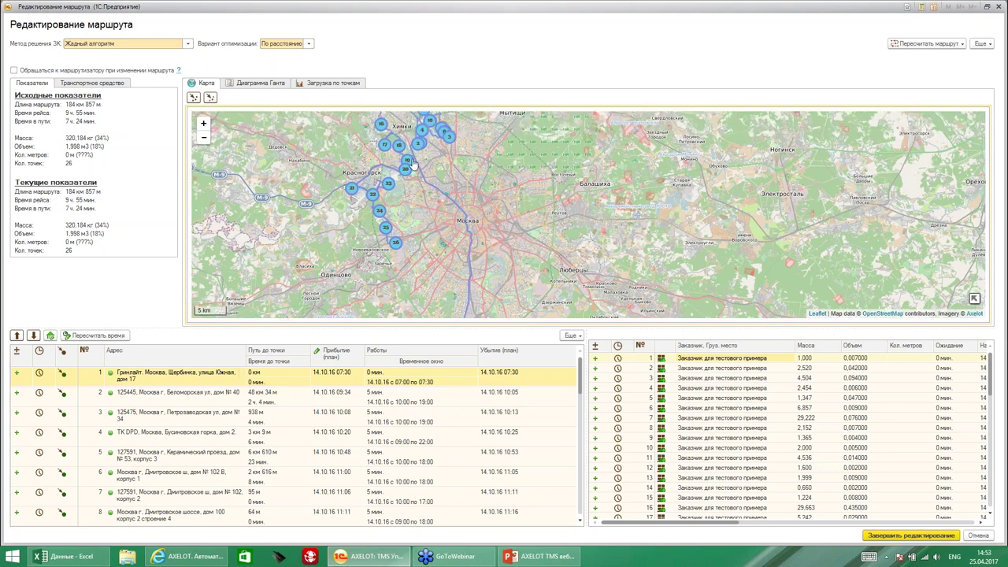
- Review the travel distances, arrival times, time windows and cargo of route stops 2, 3, 5 and 8
{"action": "left_click", "coordinate": [270, 397]}
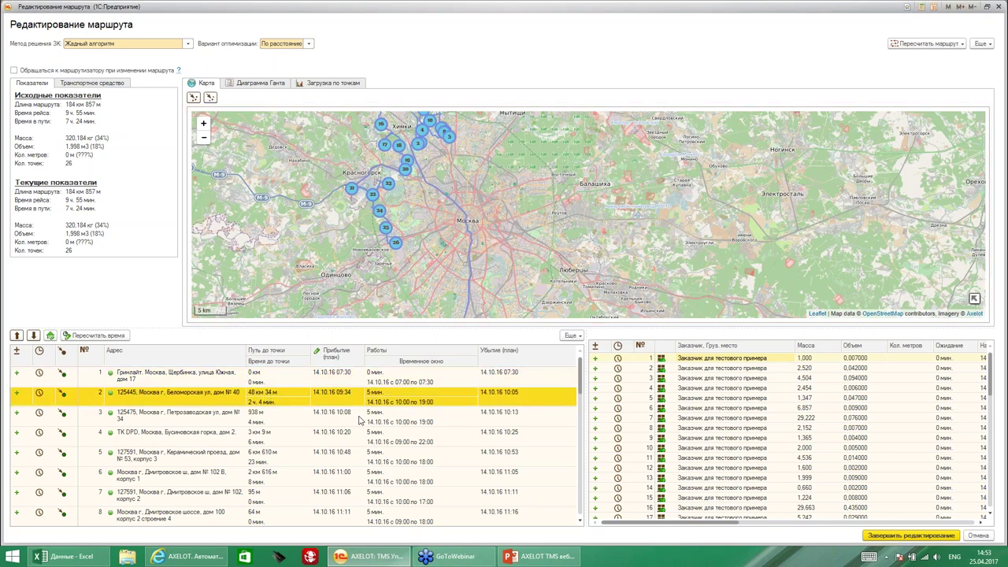
{"action": "left_click", "coordinate": [388, 417]}
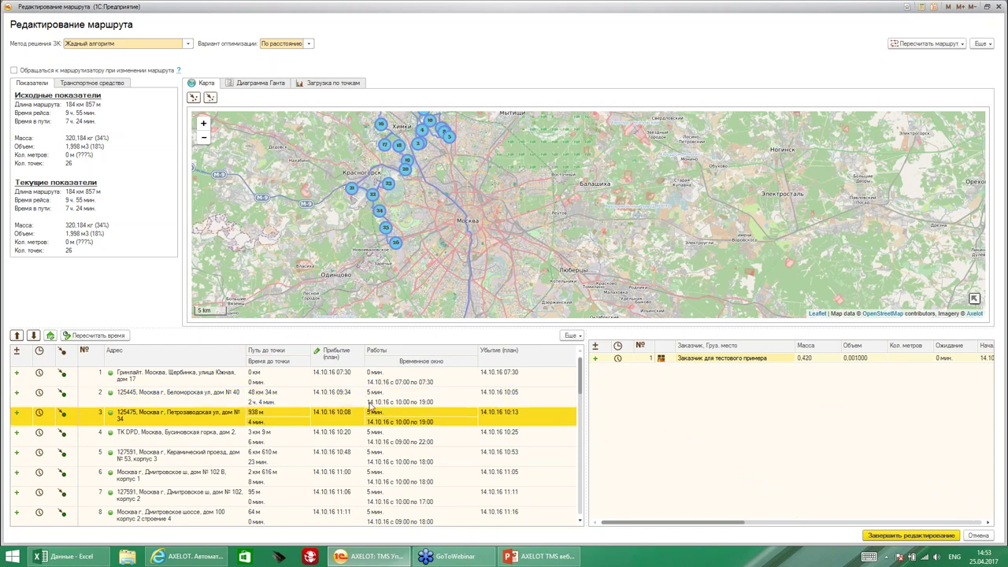
{"action": "left_click", "coordinate": [223, 462]}
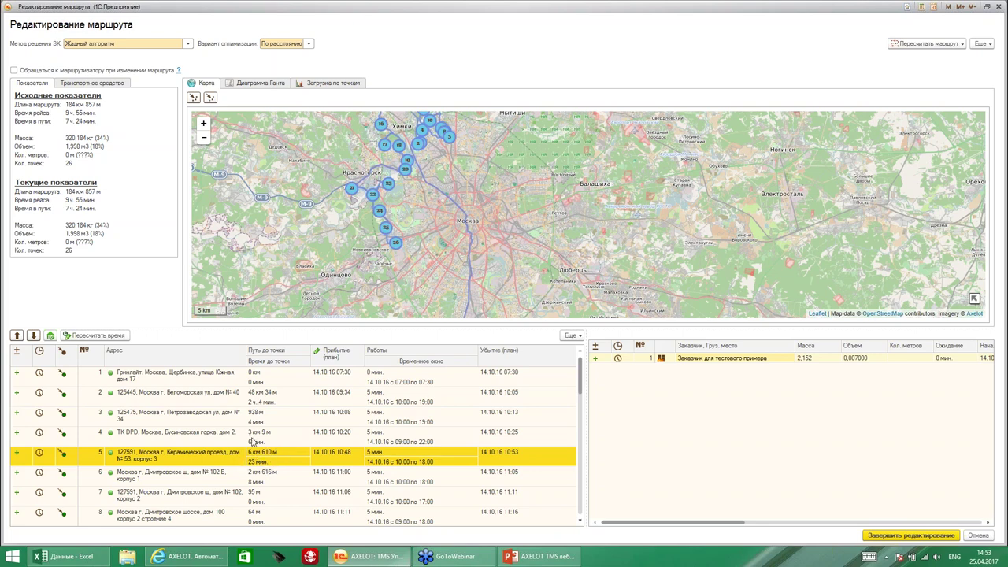
{"action": "scroll", "coordinate": [253, 442], "scroll_direction": "down", "scroll_amount": 1}
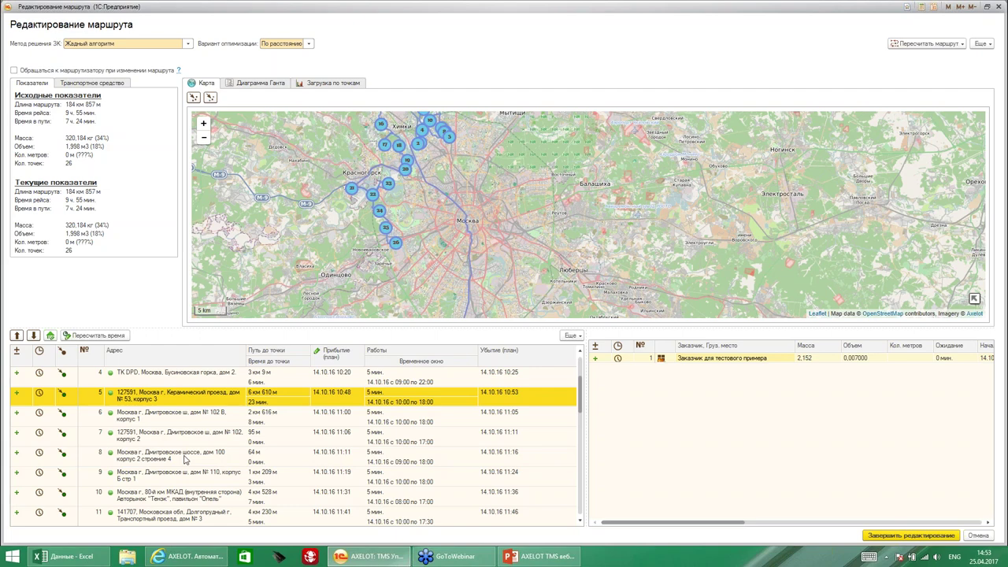
{"action": "left_click", "coordinate": [265, 465]}
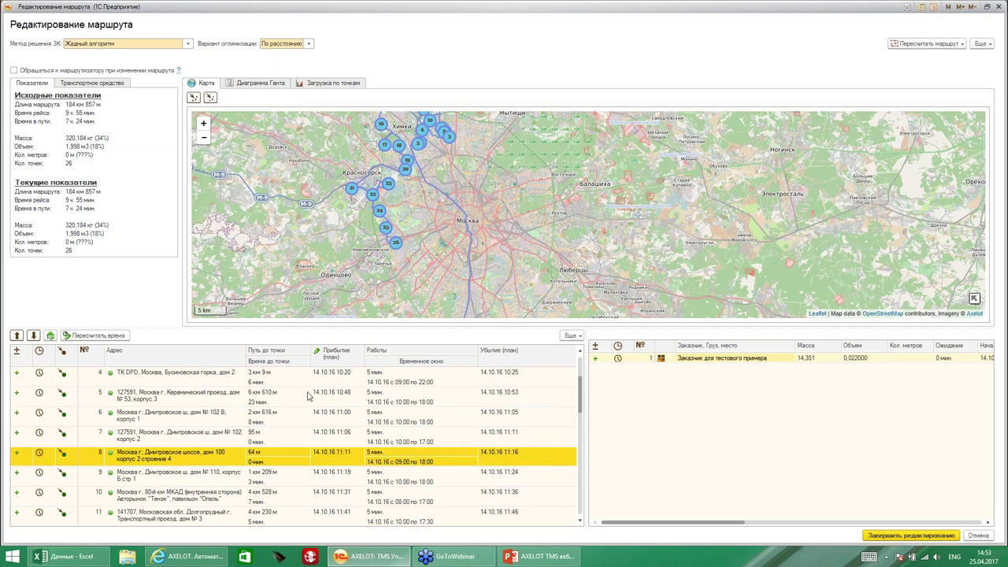
- Try moving stop 7 one position down and stop 12 up to position 10, and cancel the route editing
{"action": "left_click", "coordinate": [184, 442]}
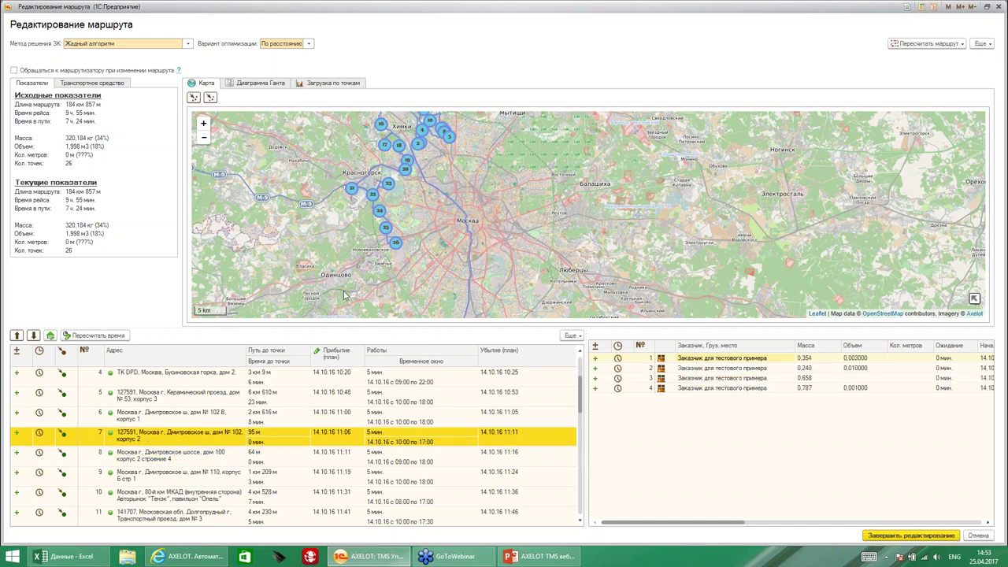
{"action": "left_click", "coordinate": [49, 336]}
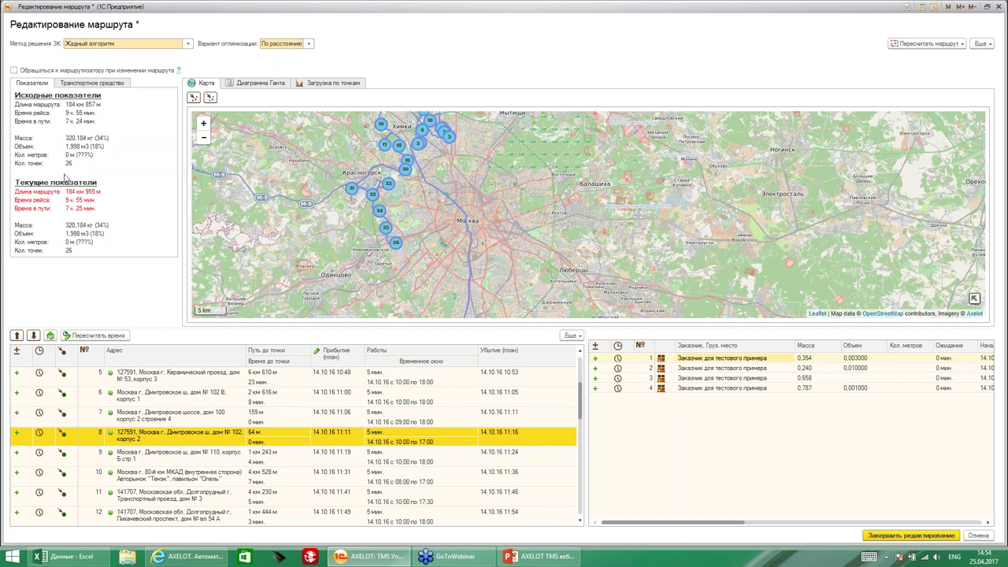
{"action": "left_click", "coordinate": [174, 516]}
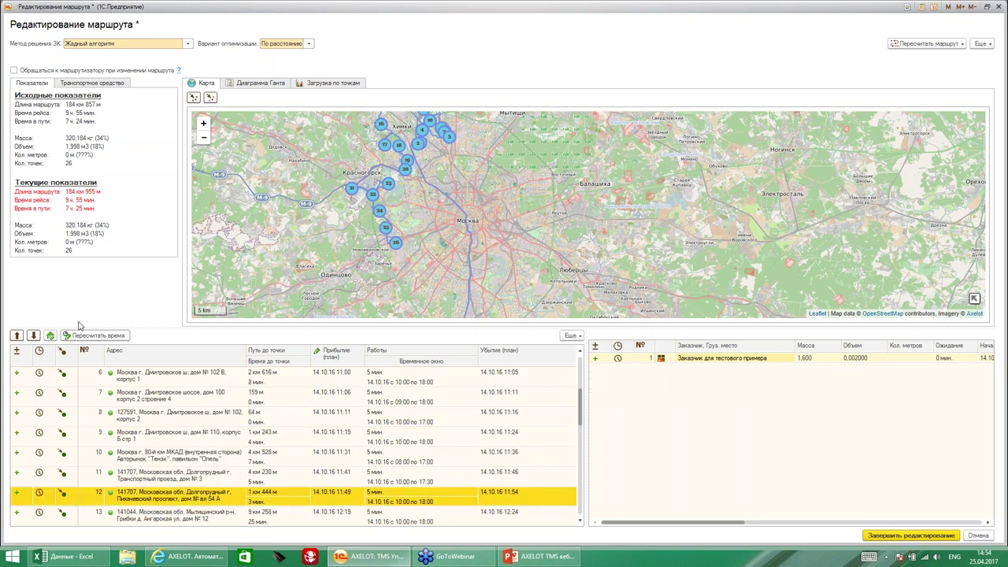
{"action": "left_click", "coordinate": [16, 335]}
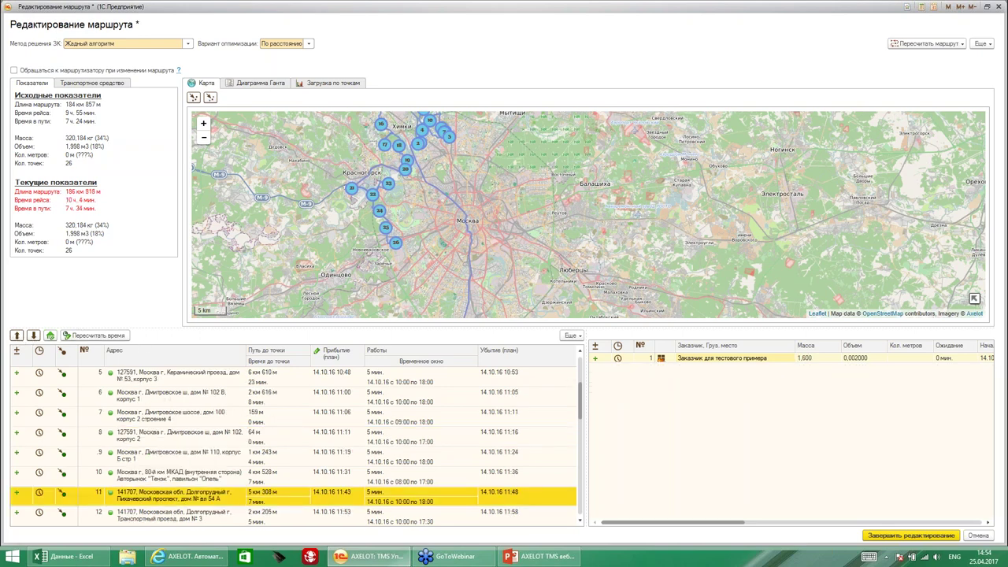
{"action": "left_click", "coordinate": [17, 335]}
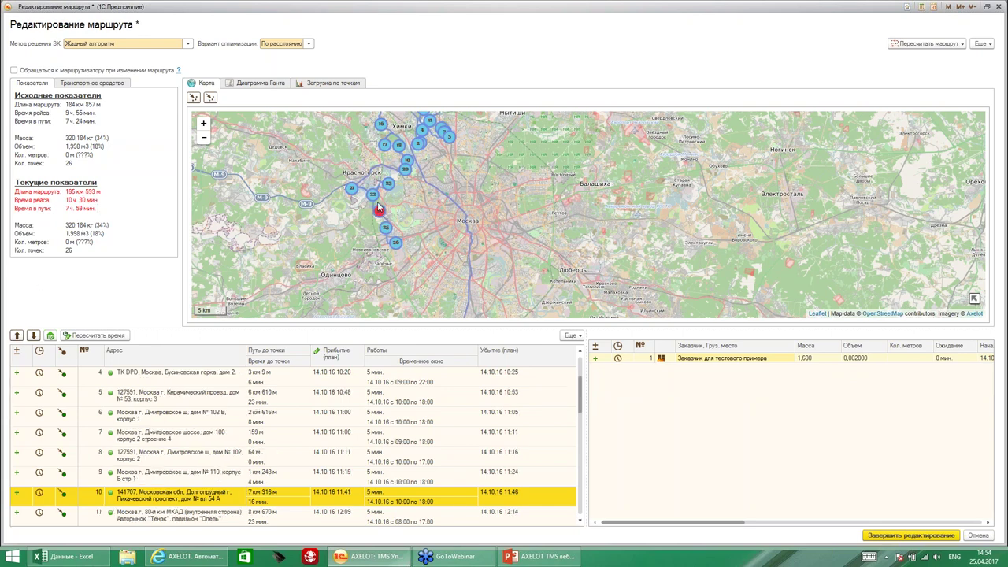
{"action": "mouse_move", "coordinate": [385, 226]}
{"action": "left_click", "coordinate": [978, 536]}
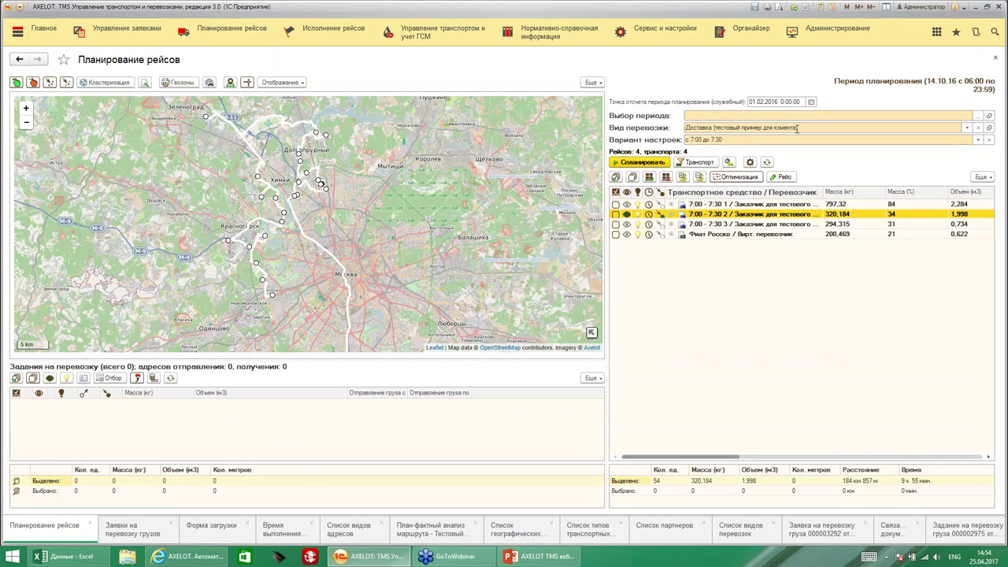
- Clear Вариант настроек for the trip planning and turn off Кластеризация on the map
{"action": "left_click", "coordinate": [978, 141]}
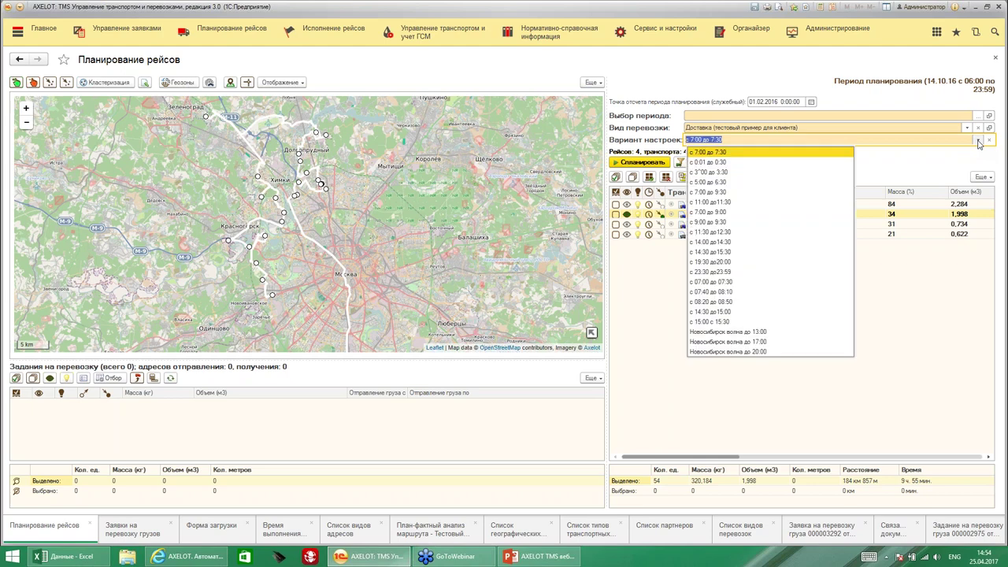
{"action": "left_click", "coordinate": [990, 144]}
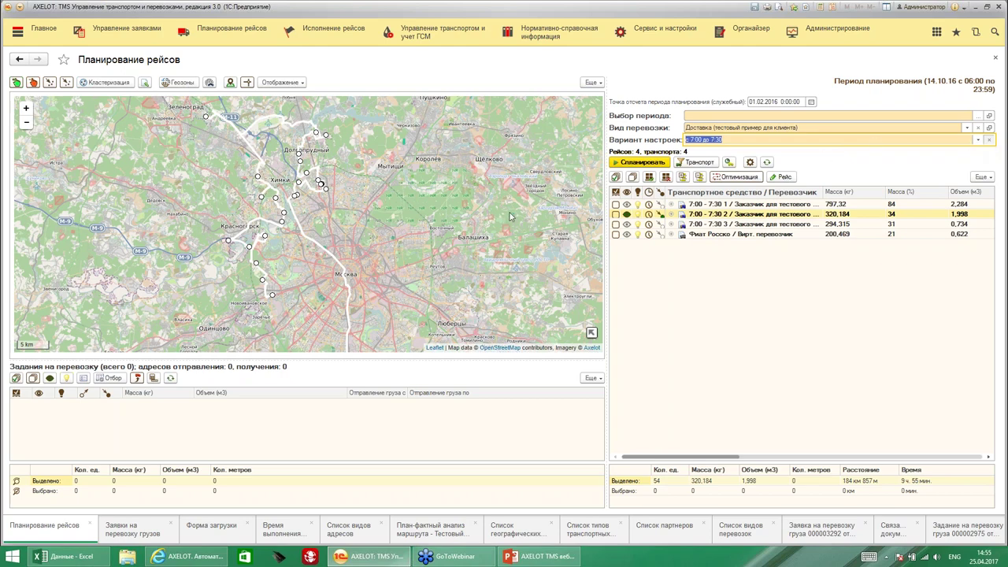
{"action": "key", "text": "Delete"}
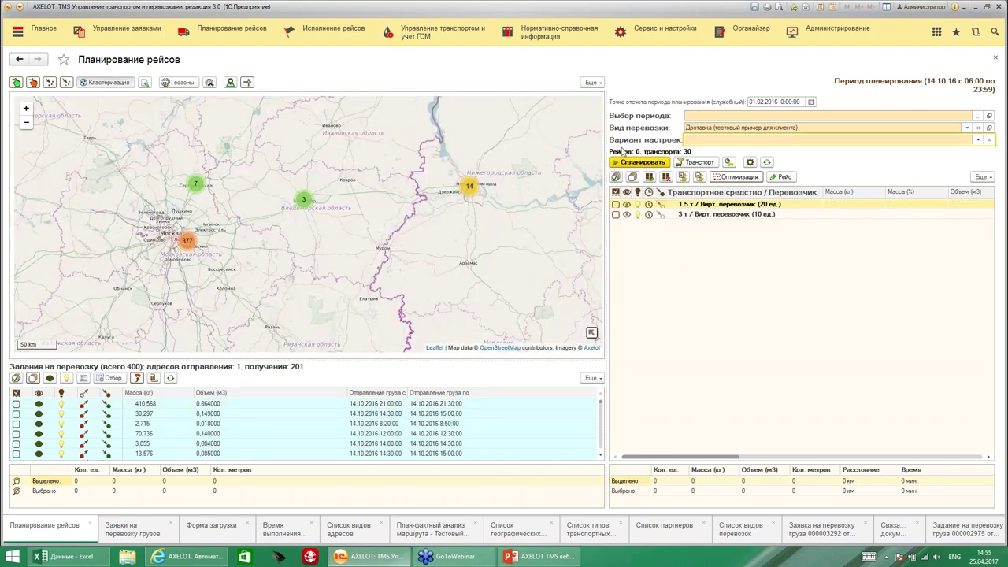
{"action": "left_click", "coordinate": [22, 110]}
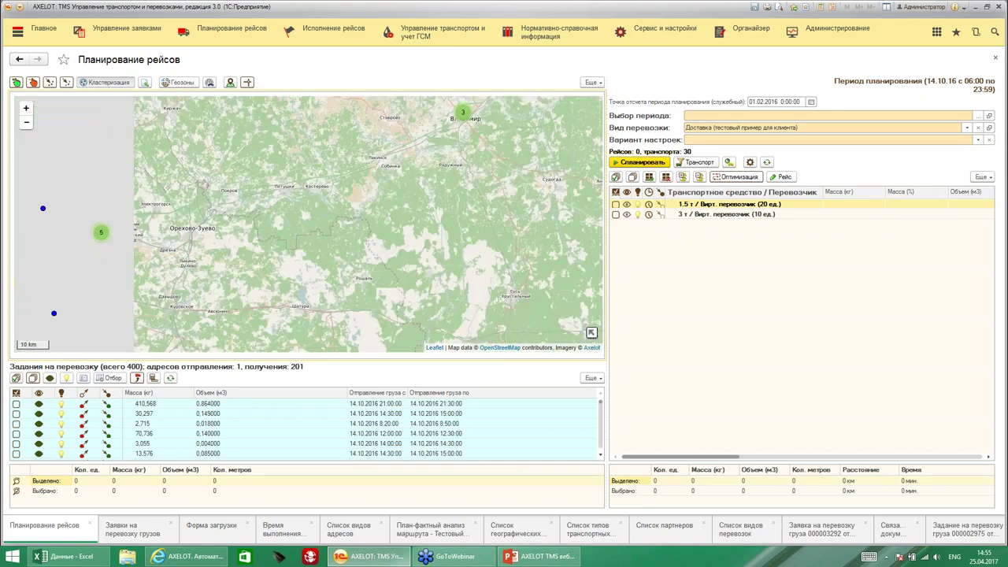
{"action": "left_click", "coordinate": [96, 82]}
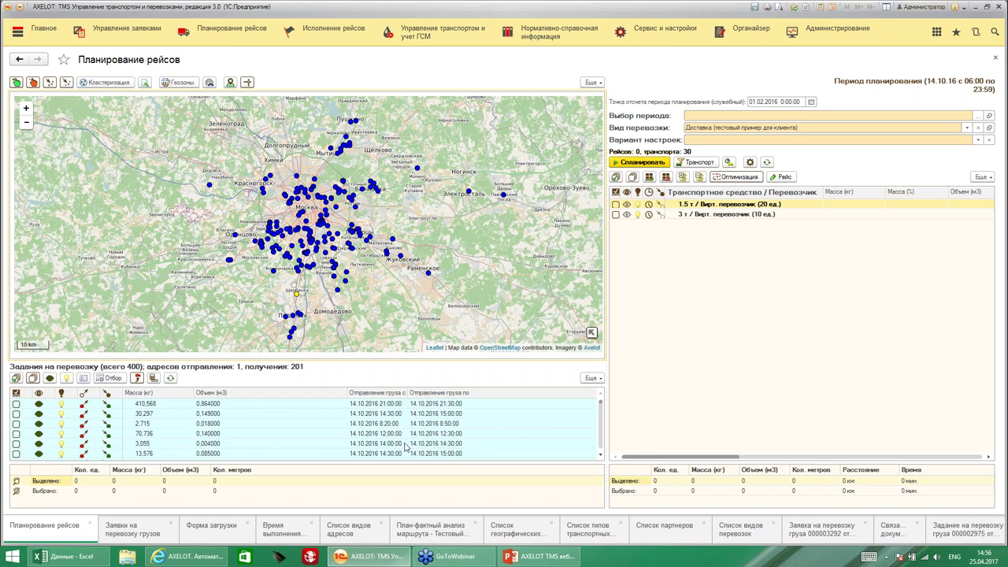
- Open the trip execution report План-фактный анализ маршрута - Тестовый клиент and generate it for 01.09.2016 - 19.07.2017
{"action": "left_click", "coordinate": [347, 31]}
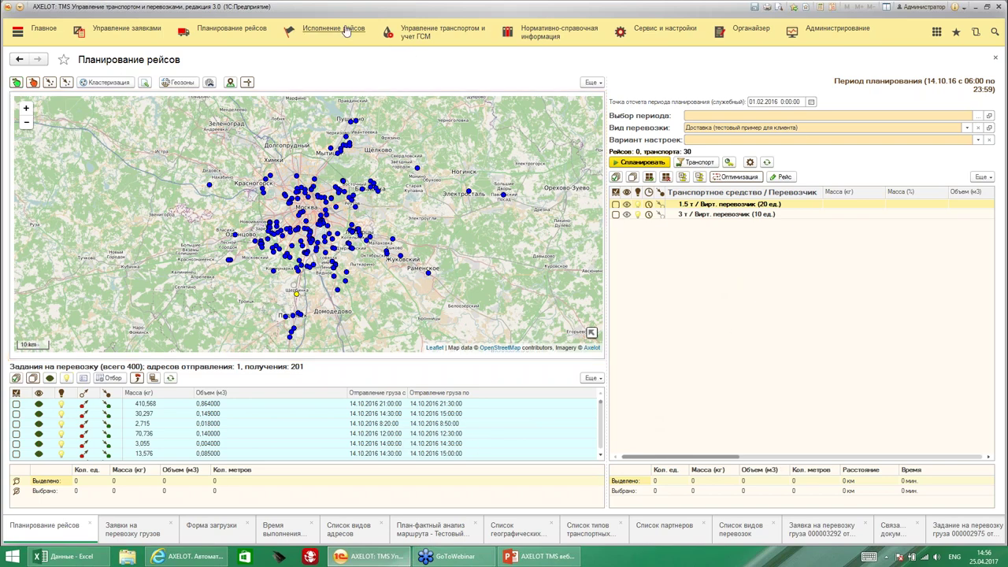
{"action": "left_click", "coordinate": [369, 101]}
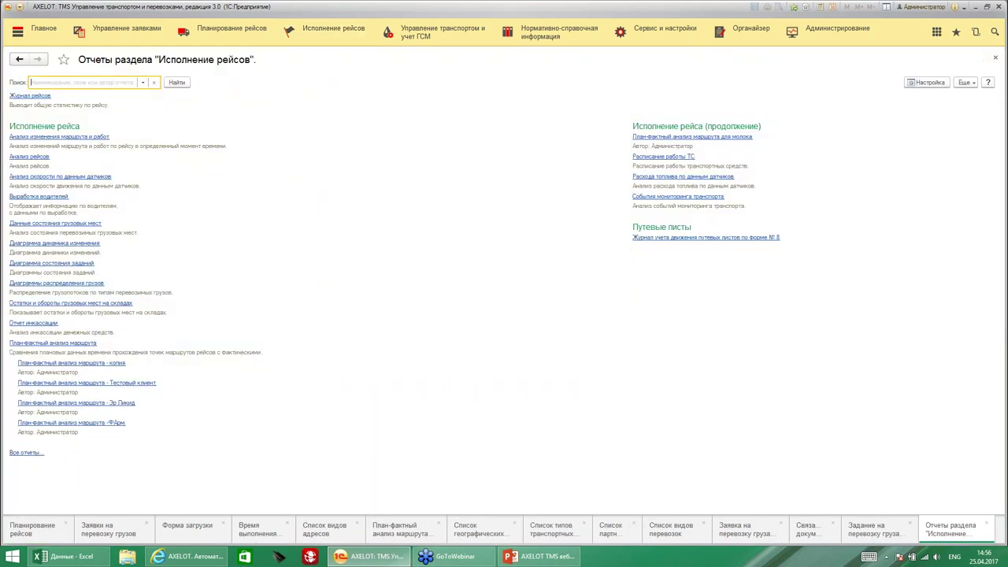
{"action": "left_click", "coordinate": [150, 382]}
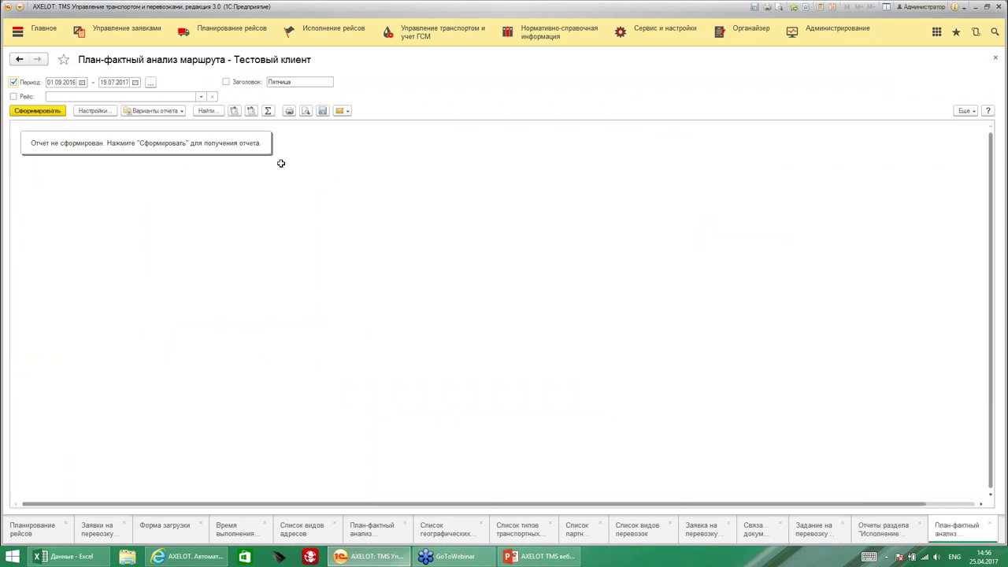
{"action": "left_click", "coordinate": [49, 112]}
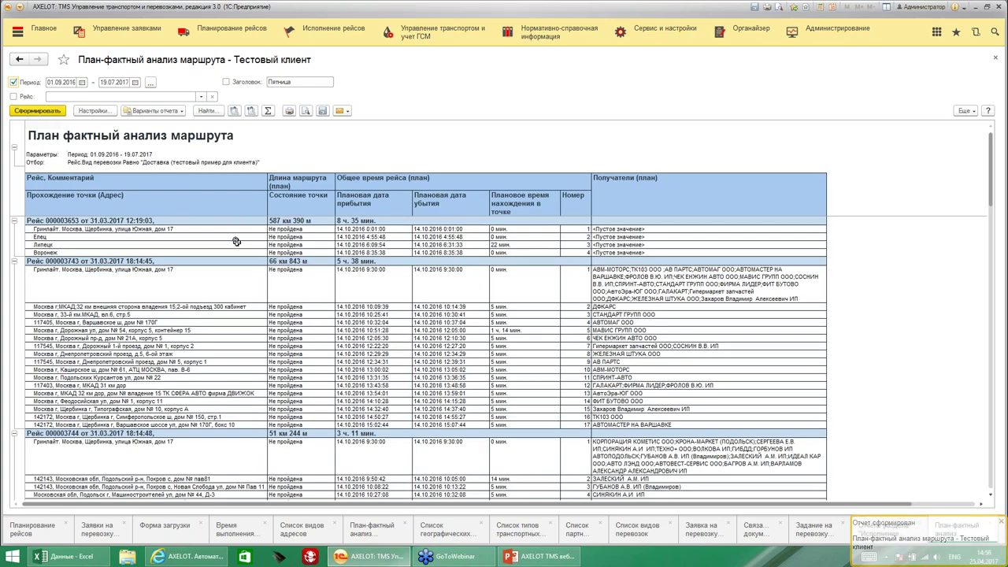
- Review the trips in the plan-fact route report: total times, stops and their planned arrival and departure times
{"action": "left_click", "coordinate": [293, 223]}
{"action": "left_click", "coordinate": [378, 220]}
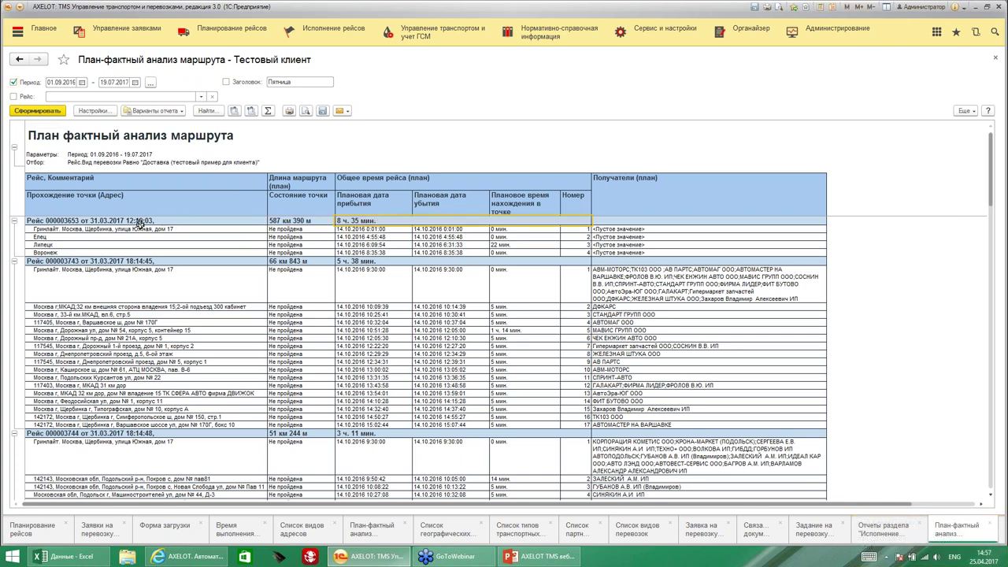
{"action": "left_click", "coordinate": [118, 237]}
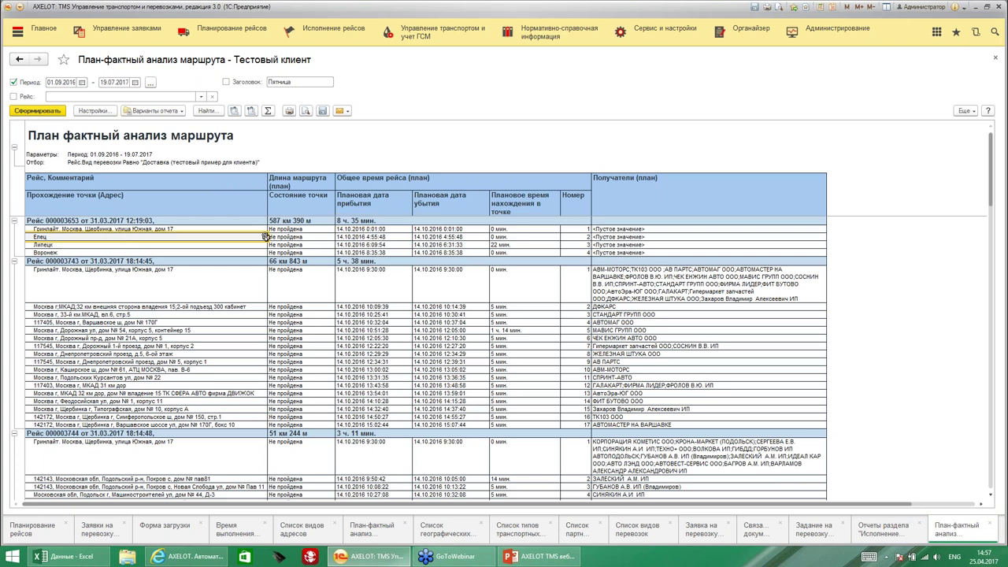
{"action": "left_click", "coordinate": [379, 236]}
{"action": "left_click", "coordinate": [452, 237]}
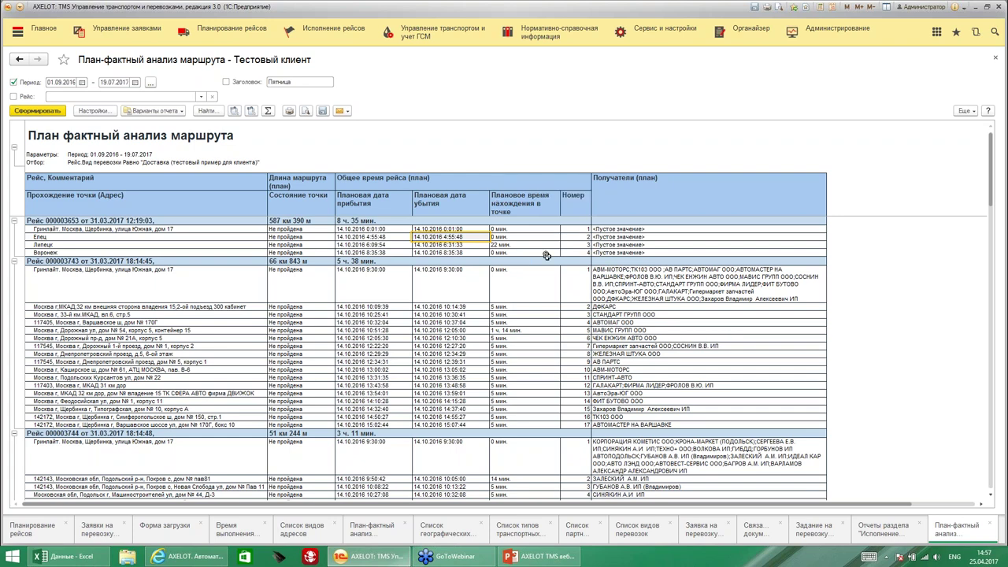
{"action": "scroll", "coordinate": [523, 230], "scroll_direction": "down", "scroll_amount": 10}
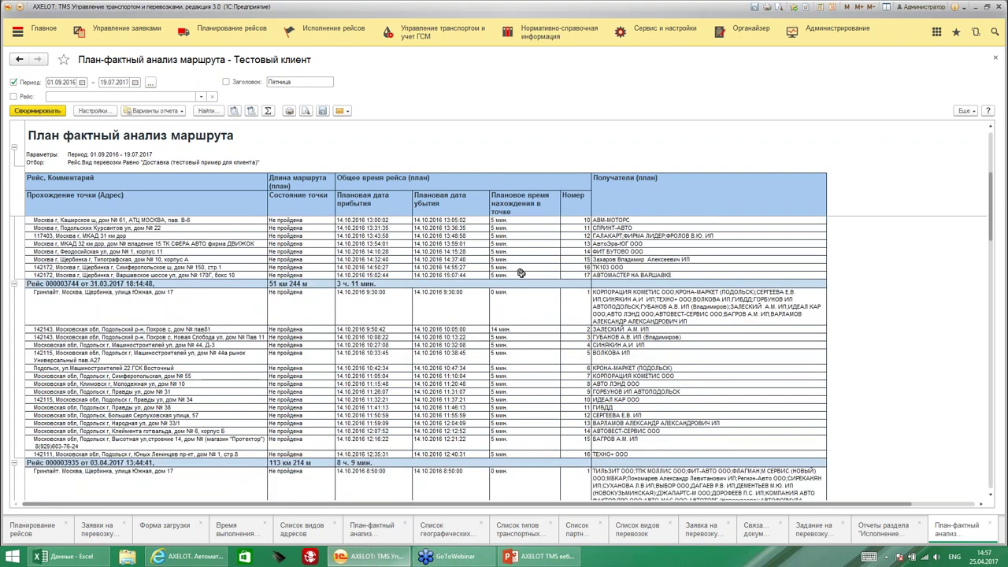
{"action": "scroll", "coordinate": [521, 273], "scroll_direction": "down", "scroll_amount": 2}
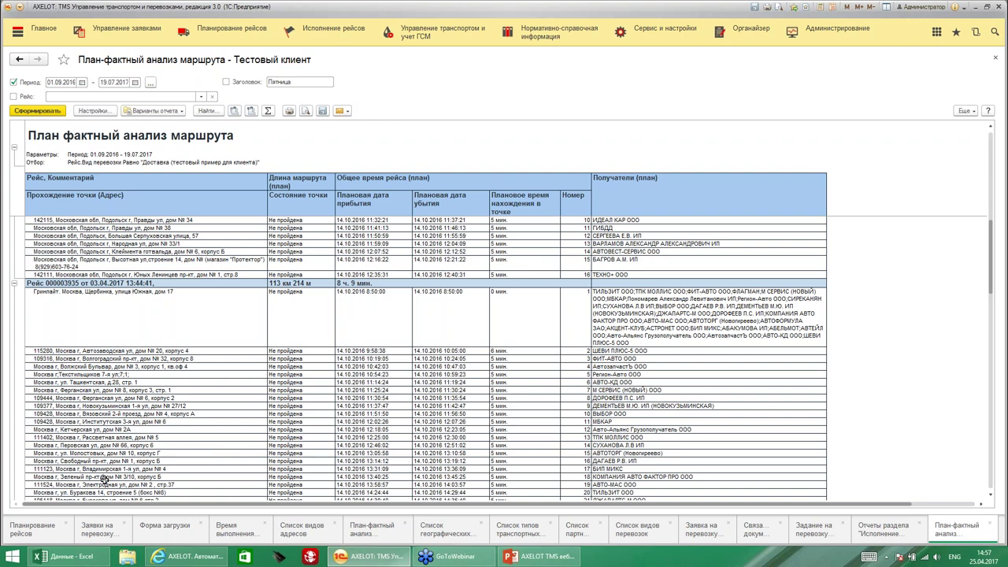
- In Планирование рейсов, select the western group of delivery points on the map and mark their transport tasks
{"action": "left_click", "coordinate": [33, 529]}
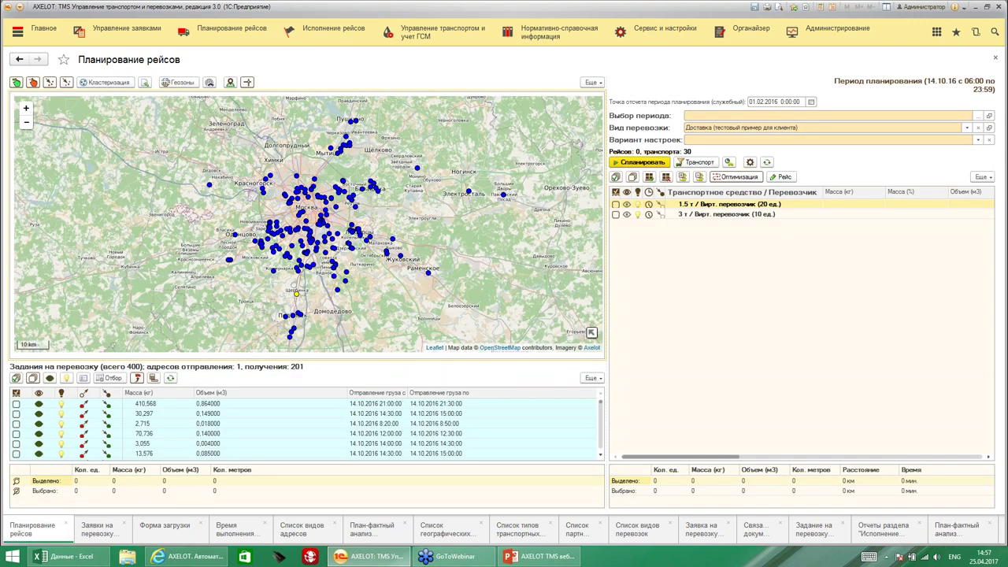
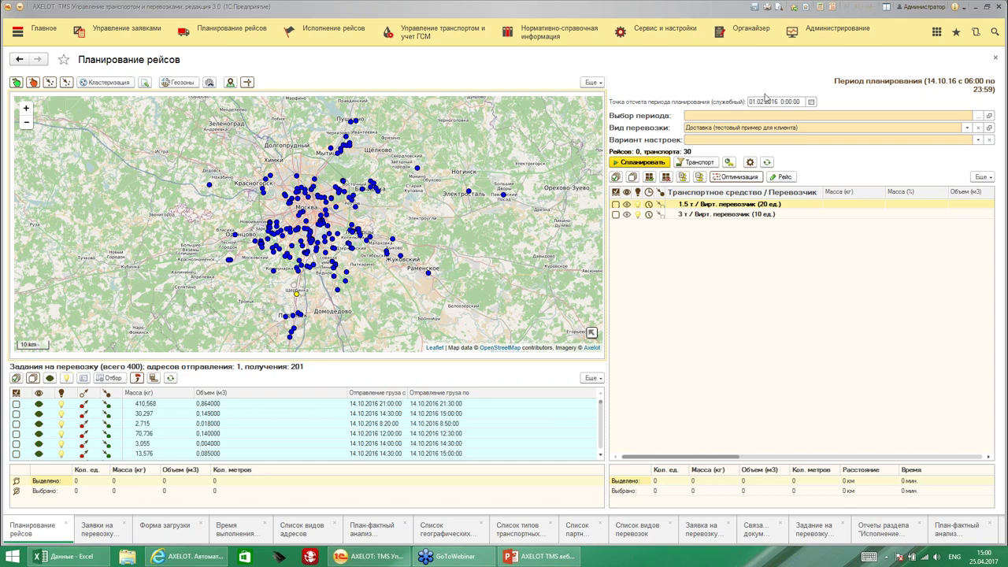
{"action": "left_click", "coordinate": [720, 270]}
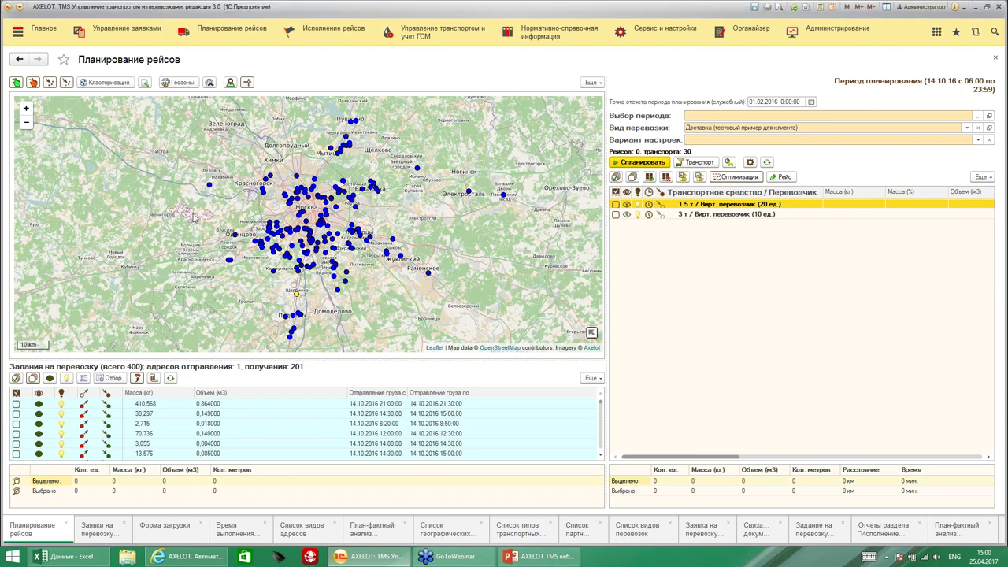
{"action": "left_click", "coordinate": [184, 169]}
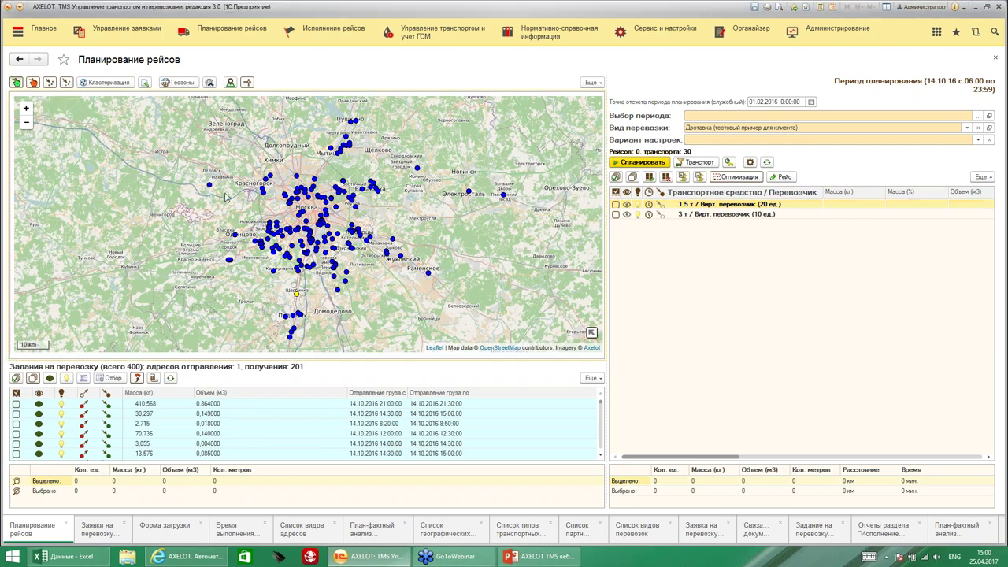
{"action": "left_click", "coordinate": [269, 247]}
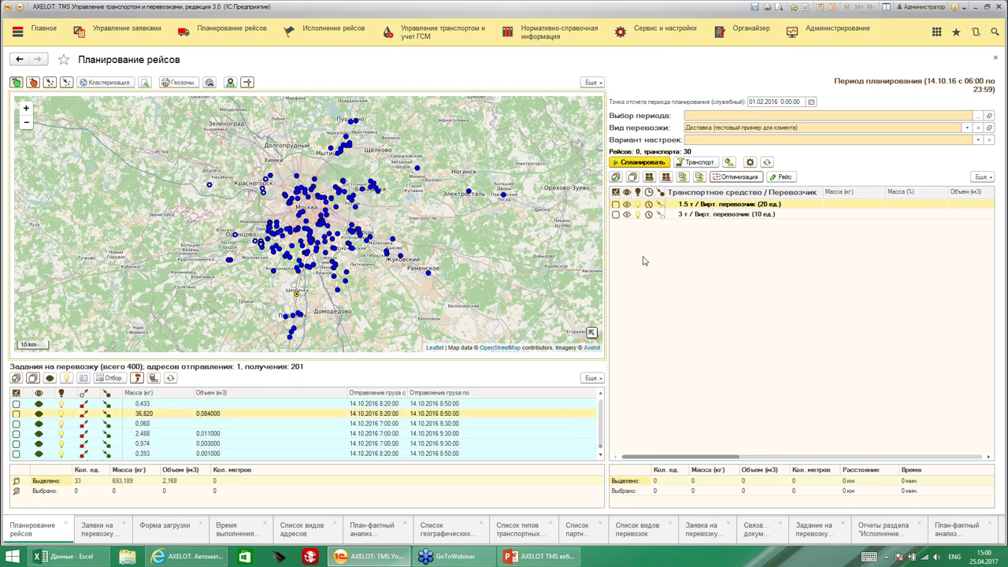
{"action": "left_click", "coordinate": [699, 207]}
{"action": "left_click", "coordinate": [648, 177]}
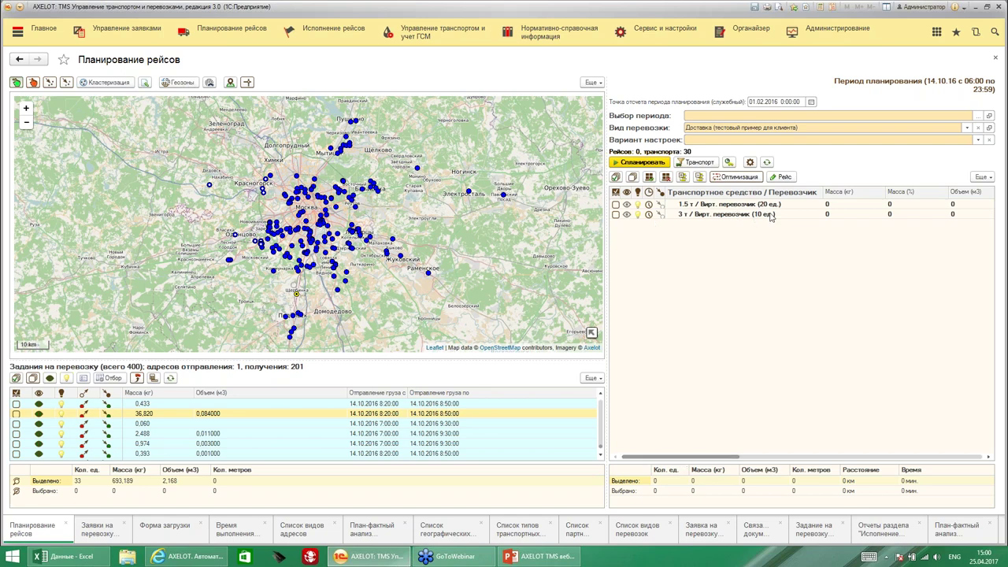
{"action": "left_click", "coordinate": [748, 208]}
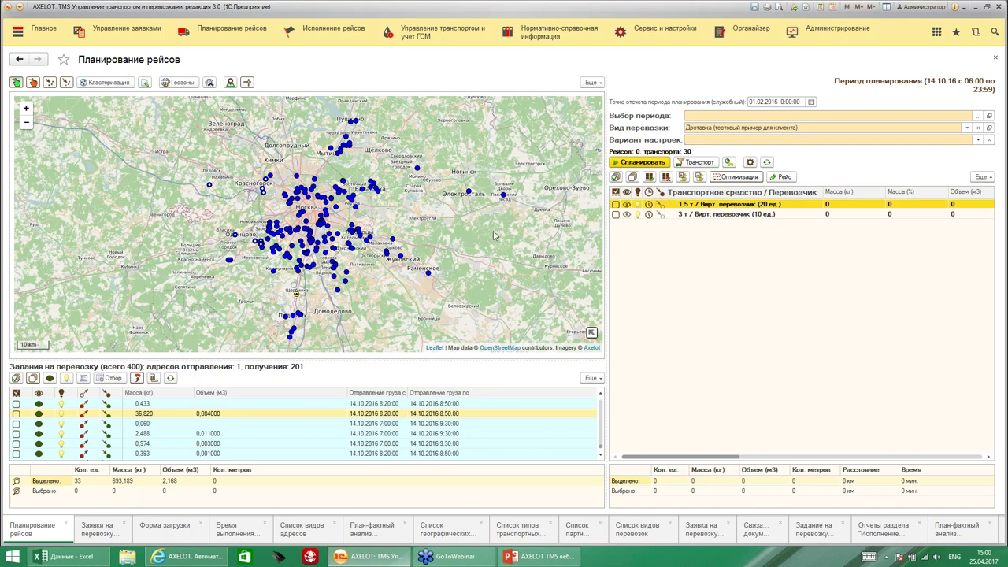
{"action": "left_click", "coordinate": [17, 379]}
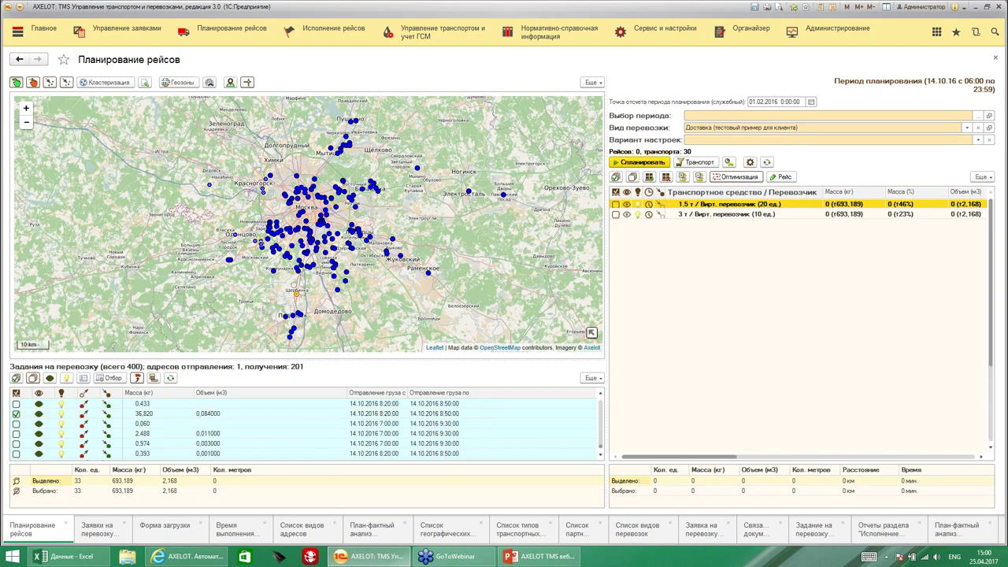
- Assign the marked tasks to the 1.5 т / Вирт. перевозчик vehicle and remove the resulting trip
{"action": "left_click_drag", "start_coordinate": [675, 457], "coordinate": [672, 459]}
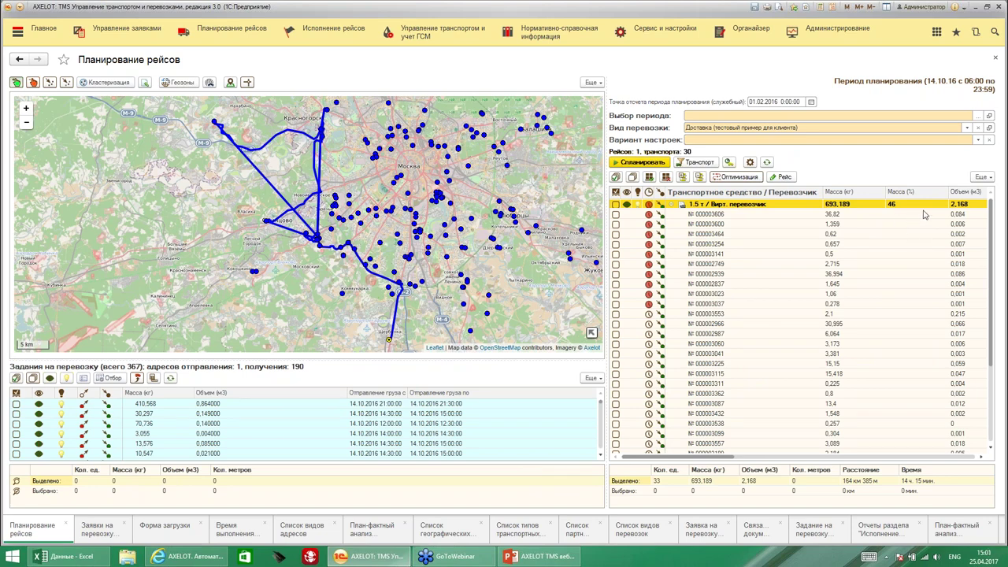
{"action": "left_click", "coordinate": [671, 204]}
{"action": "left_click", "coordinate": [615, 204]}
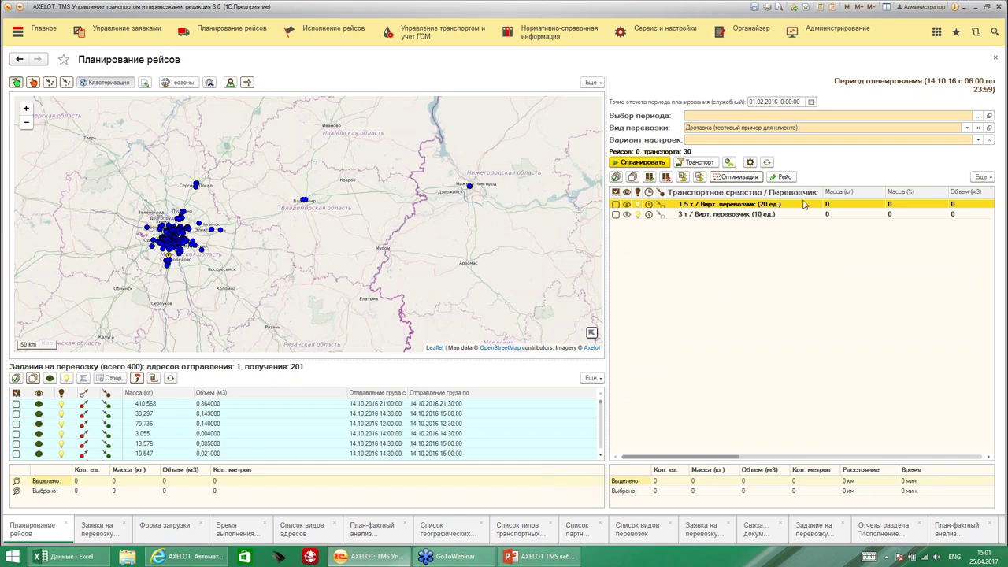
{"action": "left_click", "coordinate": [26, 108]}
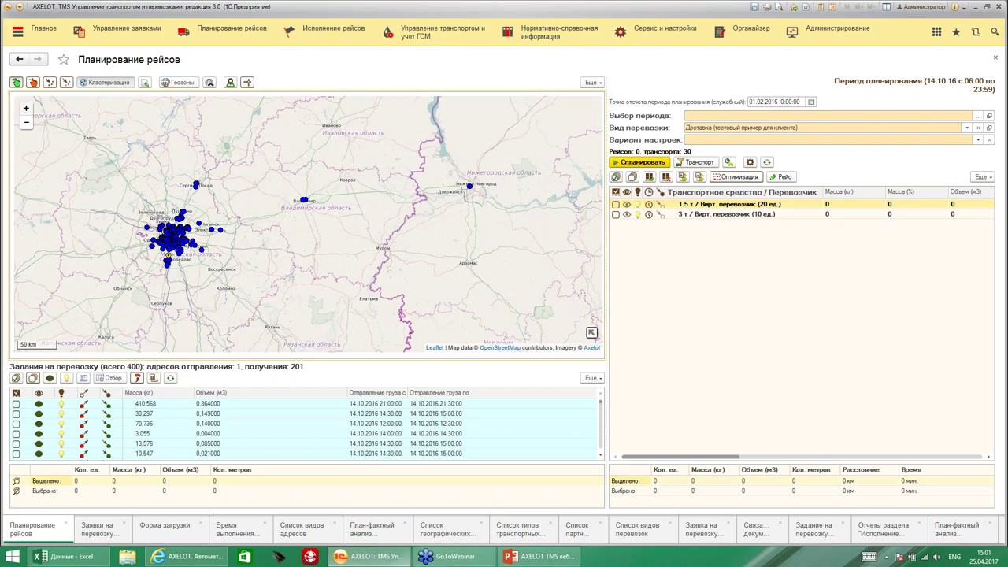
{"action": "scroll", "coordinate": [43, 244], "scroll_direction": "up", "scroll_amount": 1}
{"action": "left_click_drag", "start_coordinate": [260, 236], "coordinate": [449, 256]}
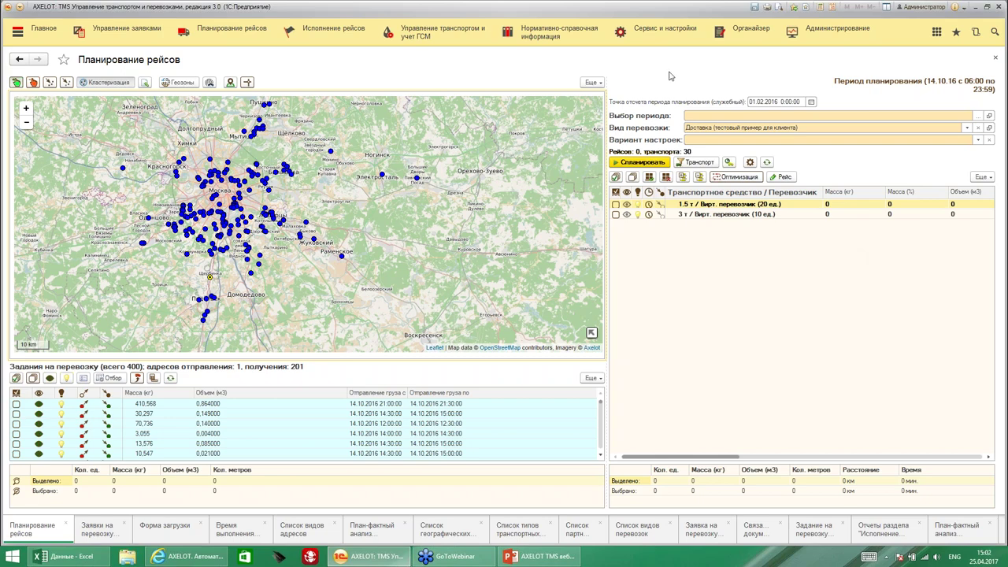
- Open the Адреса list from the service settings, show the Россия zone and open one of its Новокузнецк delivery addresses
{"action": "left_click", "coordinate": [665, 30]}
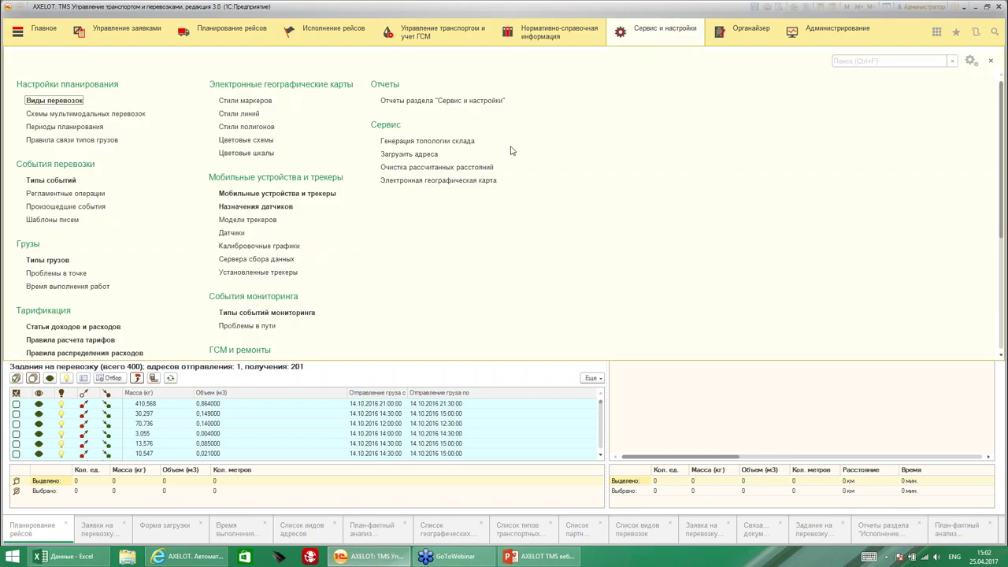
{"action": "scroll", "coordinate": [147, 215], "scroll_direction": "down", "scroll_amount": 3}
{"action": "scroll", "coordinate": [147, 216], "scroll_direction": "down", "scroll_amount": 3}
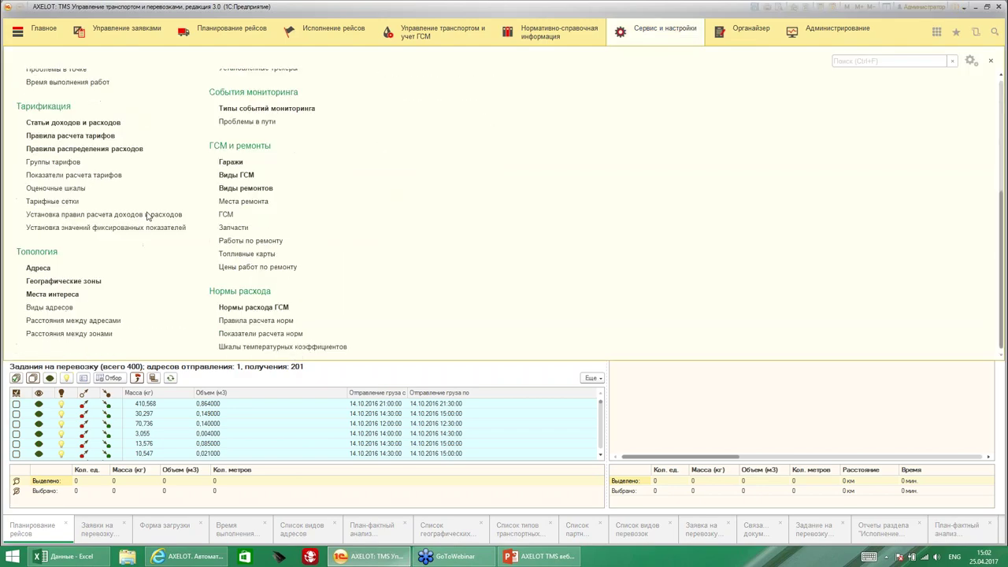
{"action": "left_click", "coordinate": [38, 268]}
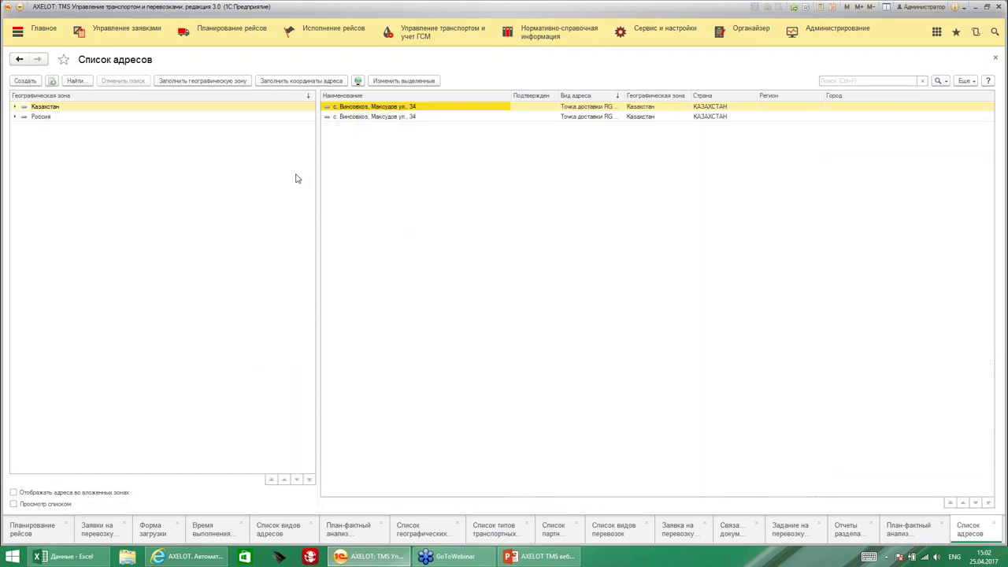
{"action": "left_click", "coordinate": [44, 117]}
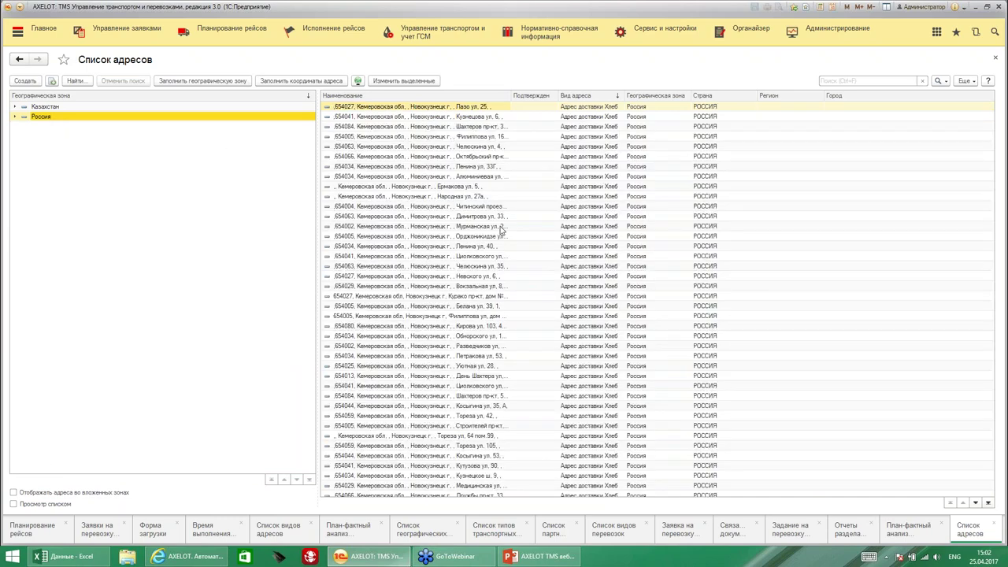
{"action": "double_click", "coordinate": [447, 218]}
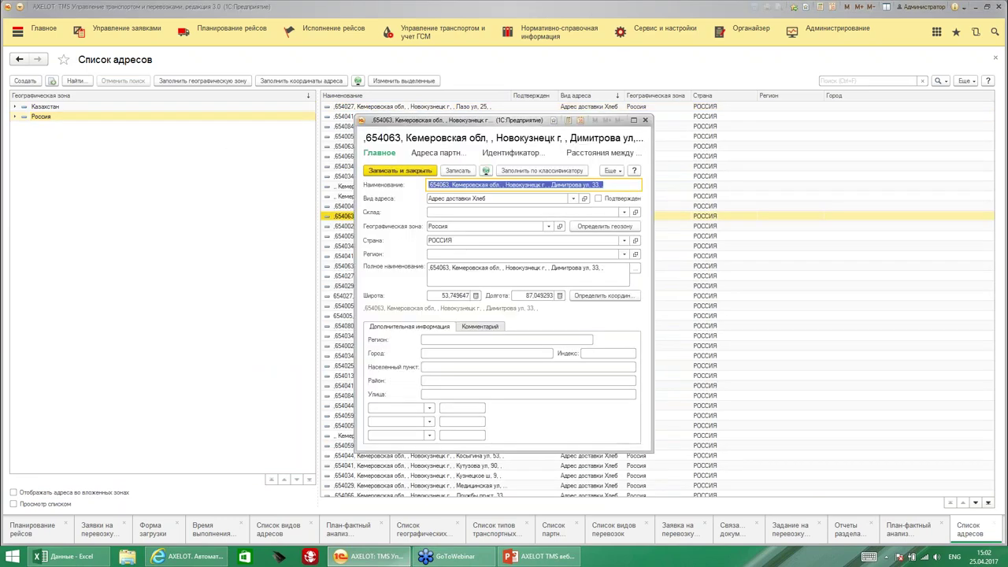
- Show the opened address on the electronic geographic map and expand the Адреса group
{"action": "left_click", "coordinate": [487, 171]}
{"action": "left_click", "coordinate": [520, 186]}
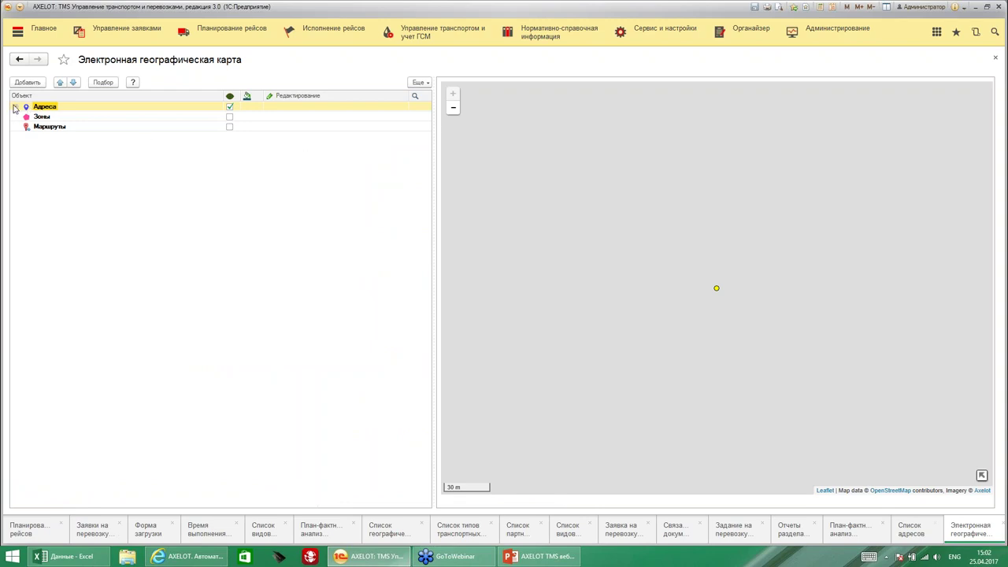
{"action": "left_click", "coordinate": [16, 108]}
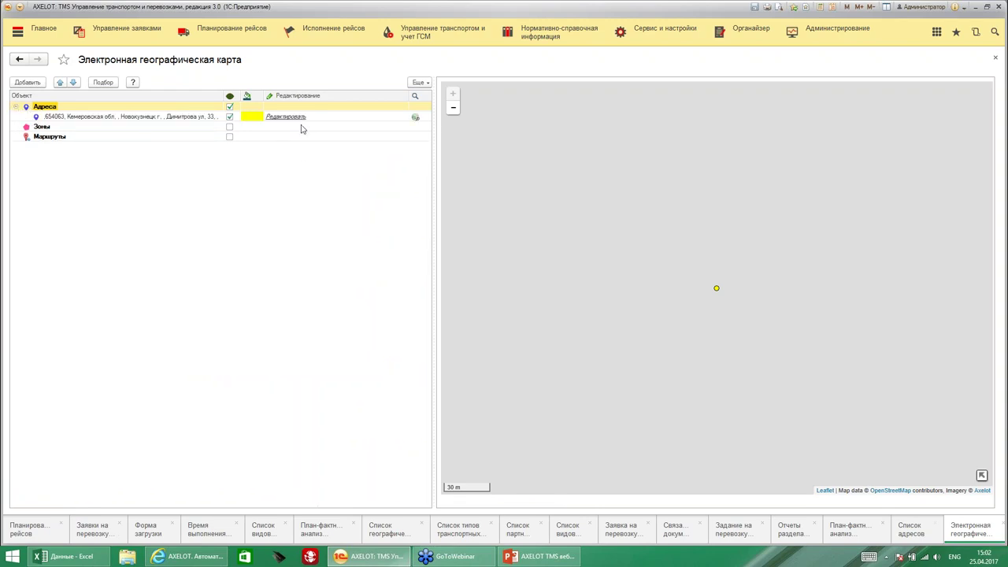
{"action": "double_click", "coordinate": [453, 108]}
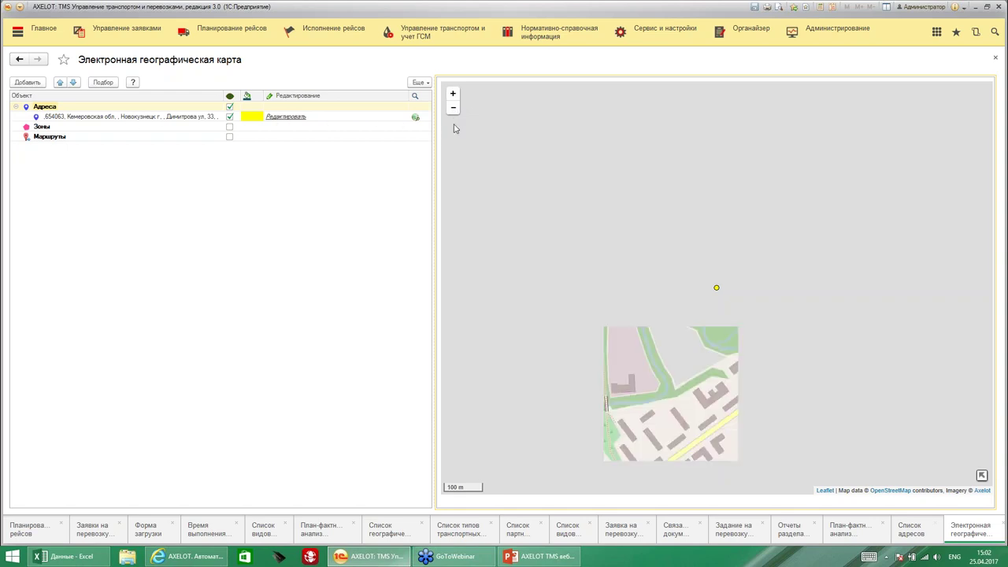
- Start editing the address's location and move its marker near Ленинск-Кузнецкий, and from there to Киселевск
{"action": "left_click", "coordinate": [292, 117]}
{"action": "left_click_drag", "start_coordinate": [716, 276], "coordinate": [660, 308]}
{"action": "scroll", "coordinate": [583, 229], "scroll_direction": "down", "scroll_amount": 4}
{"action": "scroll", "coordinate": [575, 252], "scroll_direction": "down", "scroll_amount": 4}
{"action": "left_click_drag", "start_coordinate": [667, 274], "coordinate": [581, 152]}
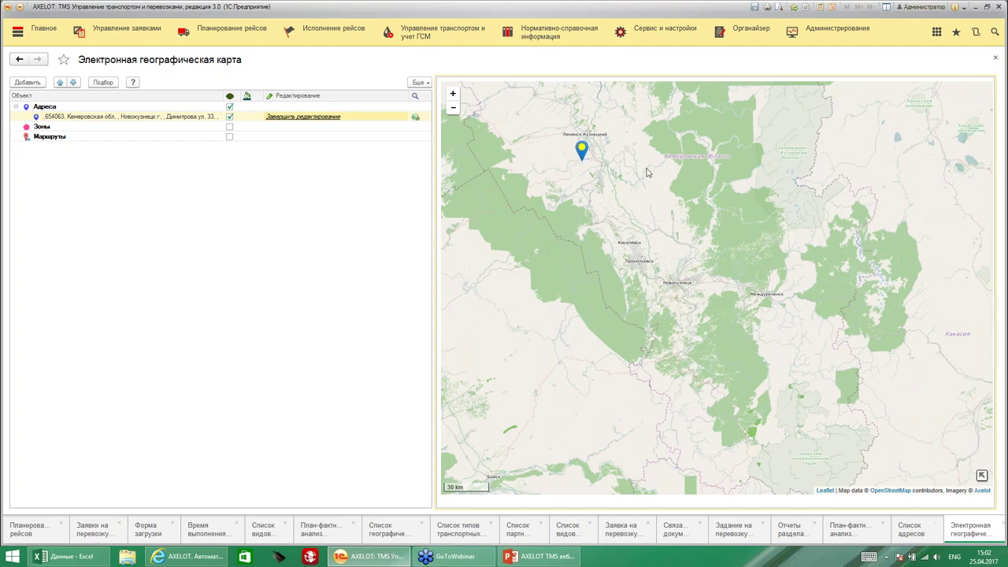
{"action": "scroll", "coordinate": [647, 172], "scroll_direction": "up", "scroll_amount": 3}
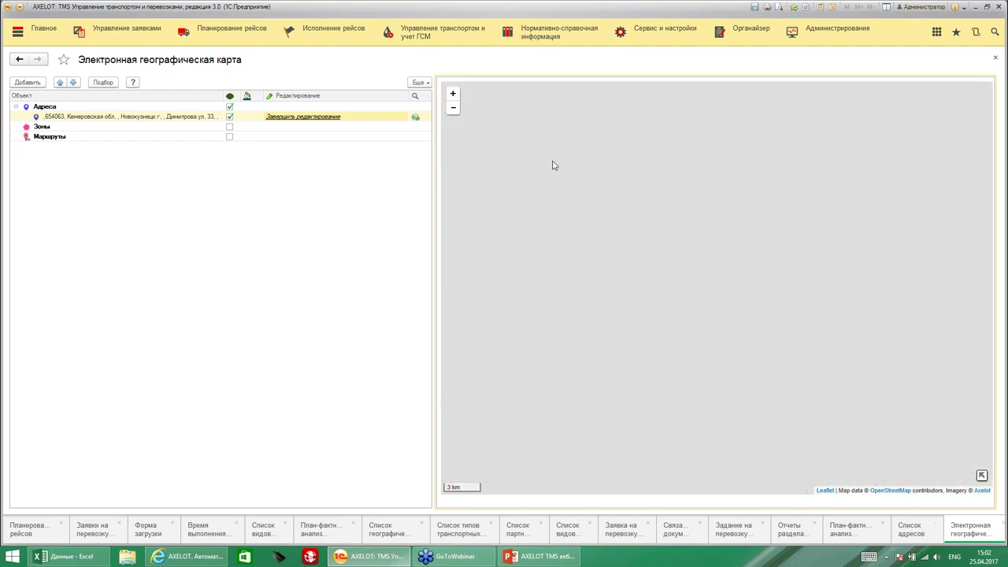
{"action": "scroll", "coordinate": [477, 126], "scroll_direction": "down", "scroll_amount": 2}
{"action": "left_click_drag", "start_coordinate": [477, 126], "coordinate": [640, 364]}
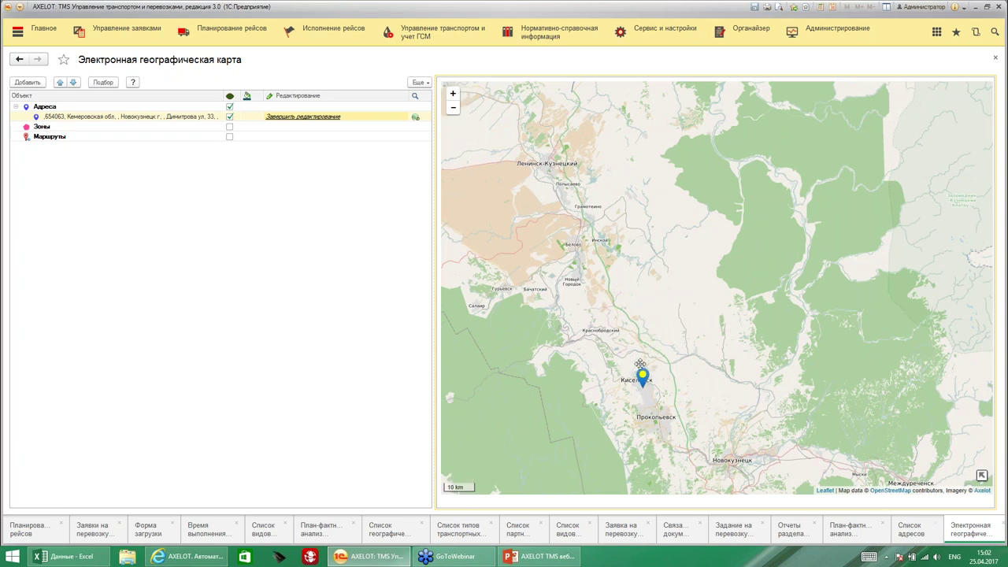